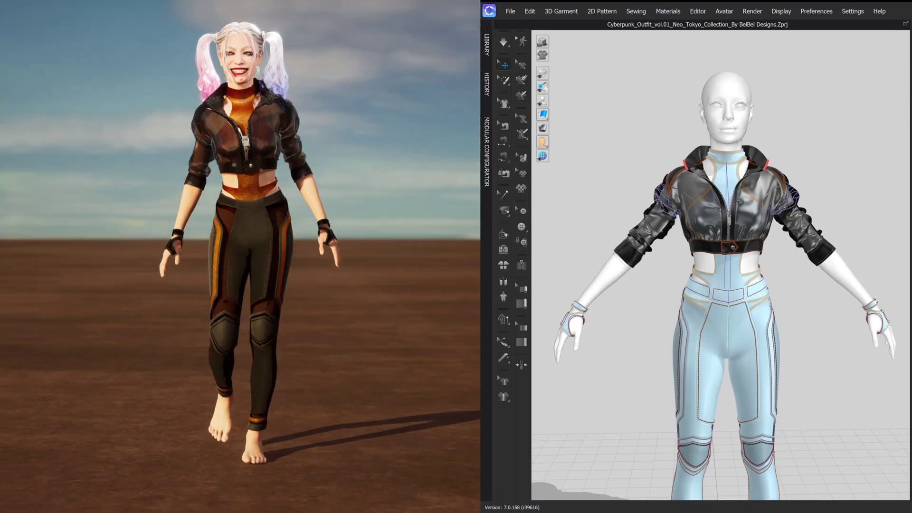
pyautogui.click(759, 368)
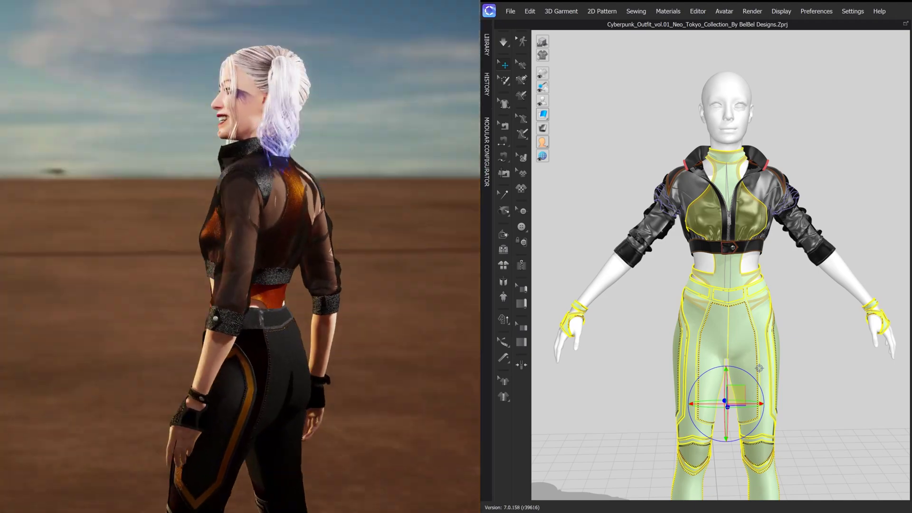
pyautogui.click(841, 153)
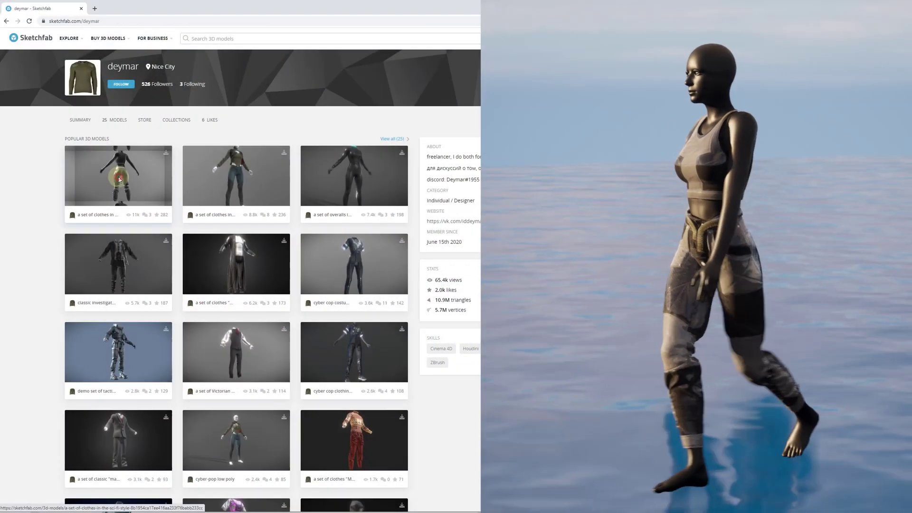
# Step: Open the "a set of clothes in the sci fi style" model on Sketchfab and inspect it from several angles
pyautogui.click(118, 177)
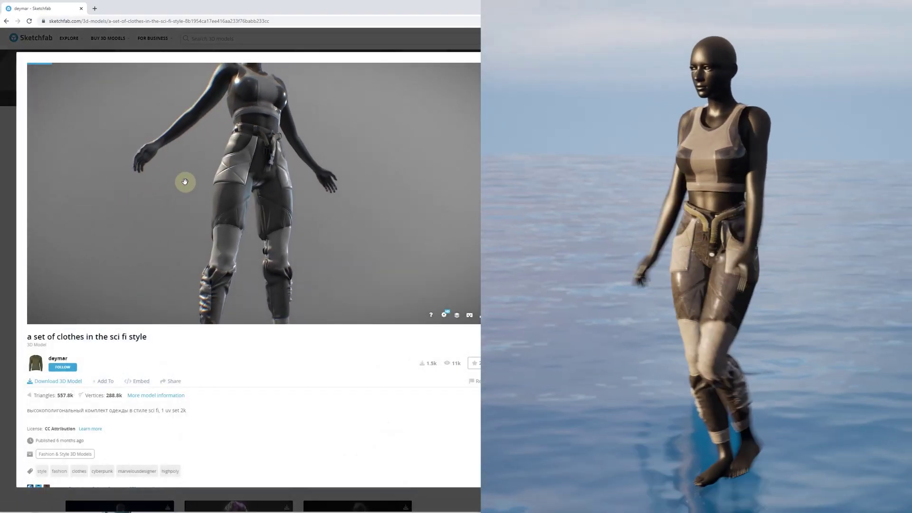
pyautogui.scroll(-5, 328, 202)
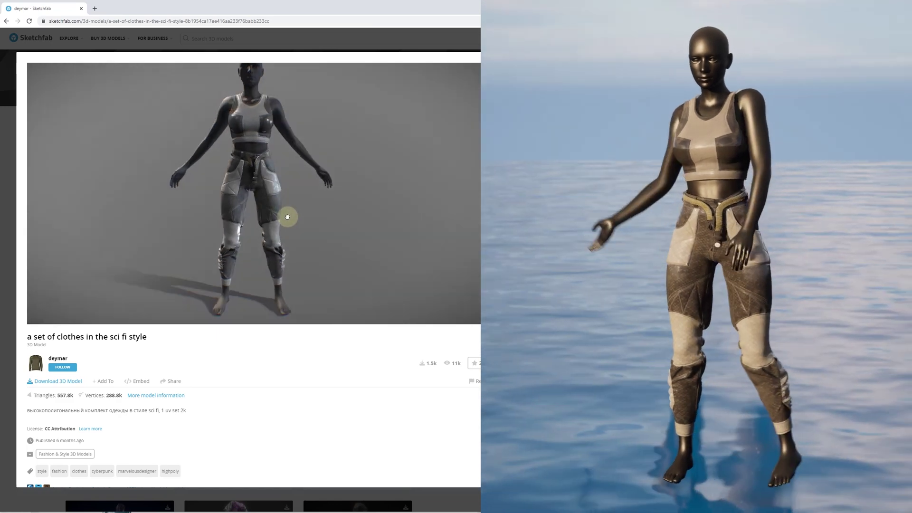
pyautogui.moveTo(287, 217); pyautogui.dragTo(77, 216)
pyautogui.scroll(5, 265, 241)
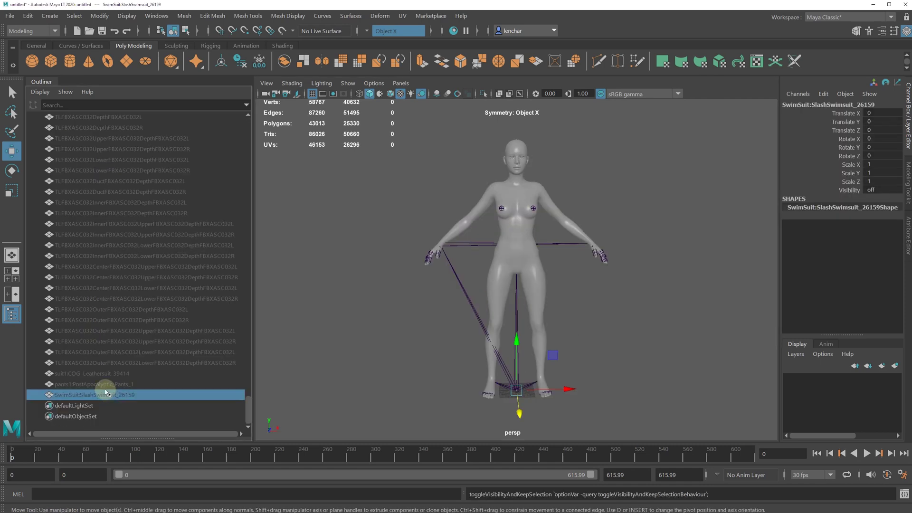
# Step: In Maya, unhide the PostApocalyptic_Pants_1 mesh on the character and clear the selection to inspect it shaded
pyautogui.click(102, 384)
pyautogui.press('h')
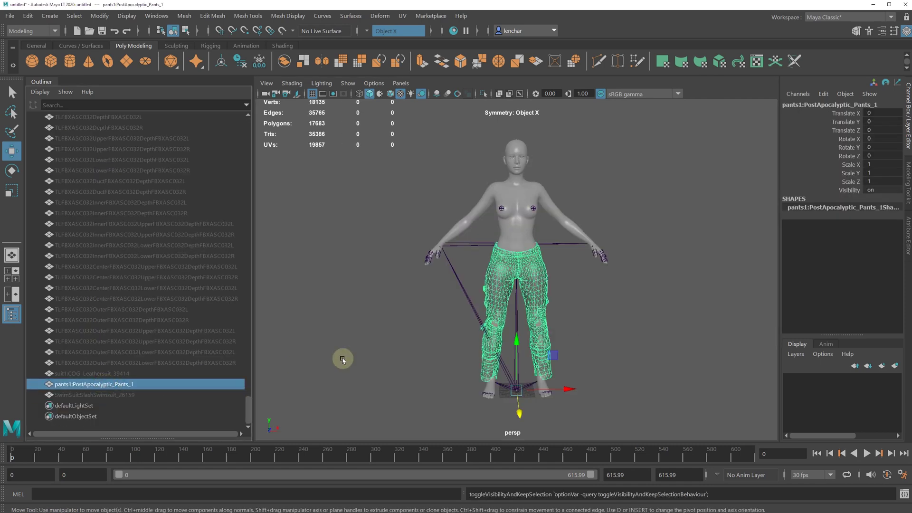
pyautogui.press('f')
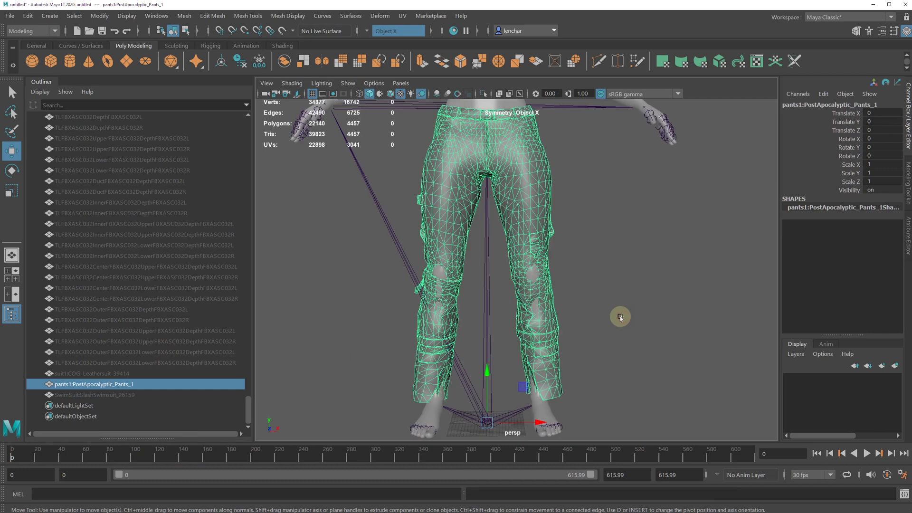
pyautogui.click(595, 304)
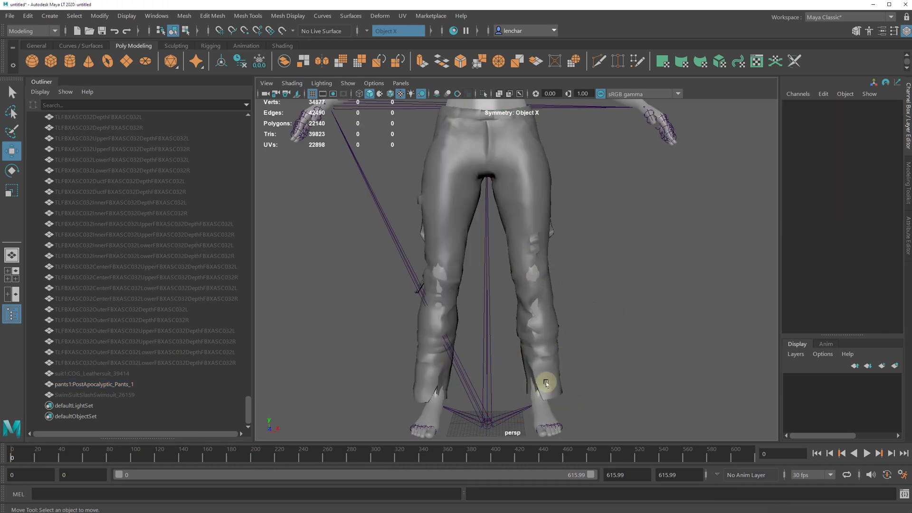
pyautogui.moveTo(639, 323)
pyautogui.keyDown('alt'); pyautogui.mouseDown()
pyautogui.moveTo(462, 316)
pyautogui.moveTo(651, 317)
pyautogui.mouseUp(); pyautogui.keyUp('alt')
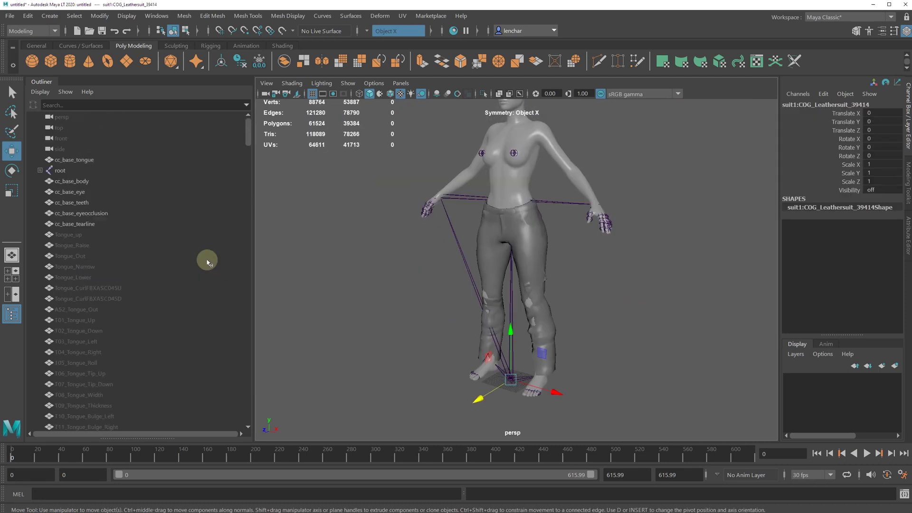
# Step: Expand the root and pelvis joints and rotate the thigh_l joint to about -0.06, -6.81, 0.71 to test the pants on the left leg
pyautogui.click(40, 170)
pyautogui.click(46, 181)
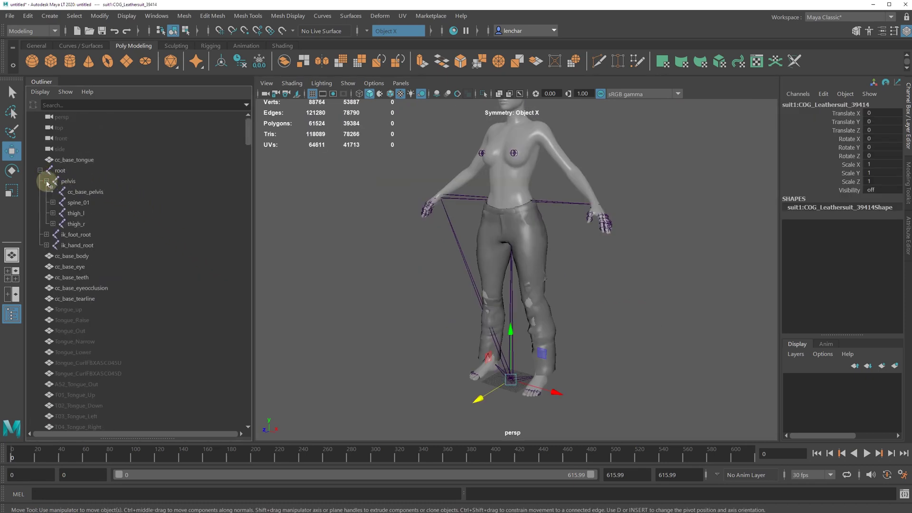
pyautogui.click(72, 213)
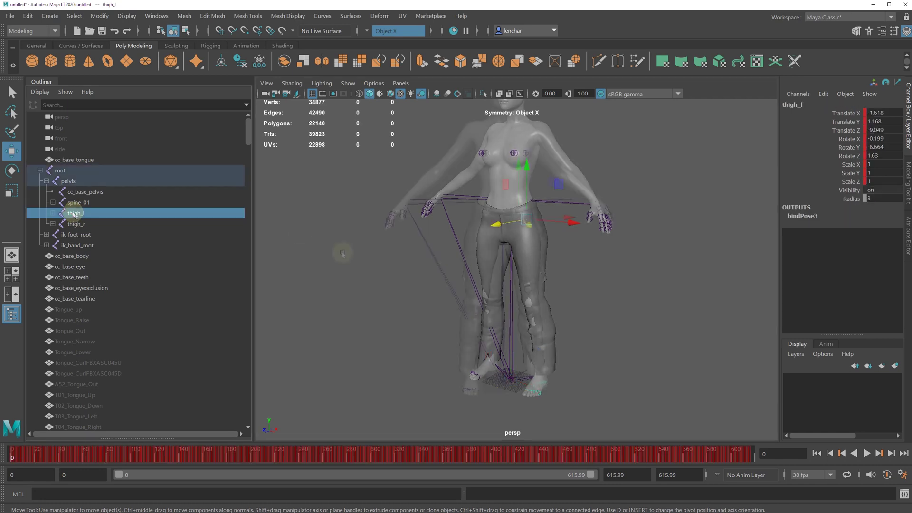
pyautogui.click(12, 171)
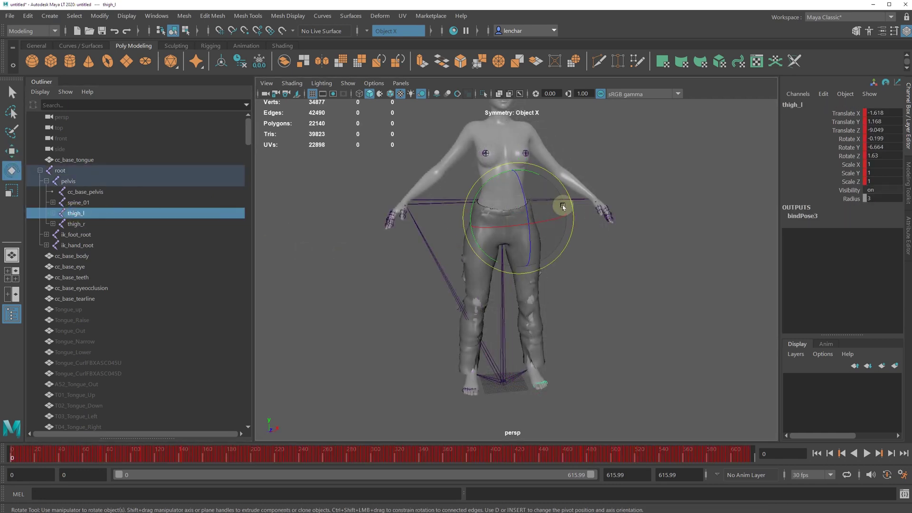
pyautogui.moveTo(570, 203); pyautogui.dragTo(477, 287)
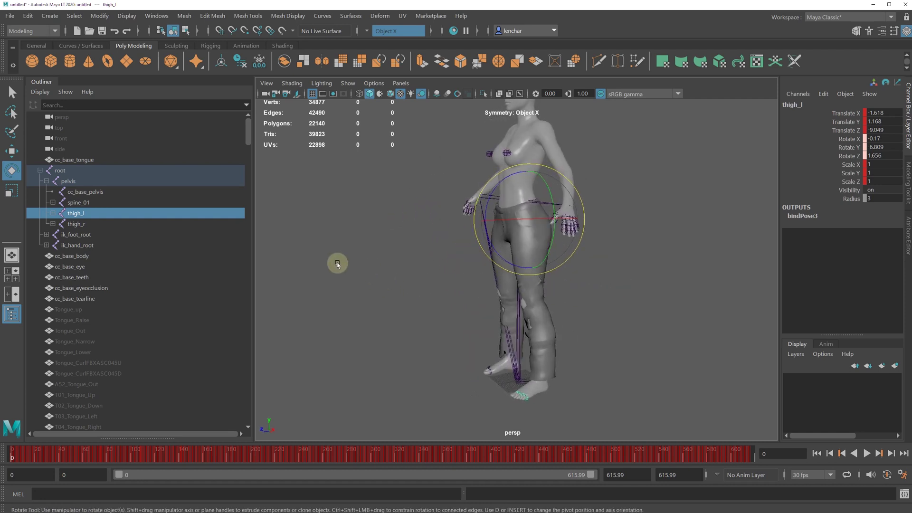
pyautogui.click(484, 209)
pyautogui.keyDown('alt'); pyautogui.moveTo(609, 295); pyautogui.dragTo(576, 296); pyautogui.keyUp('alt')
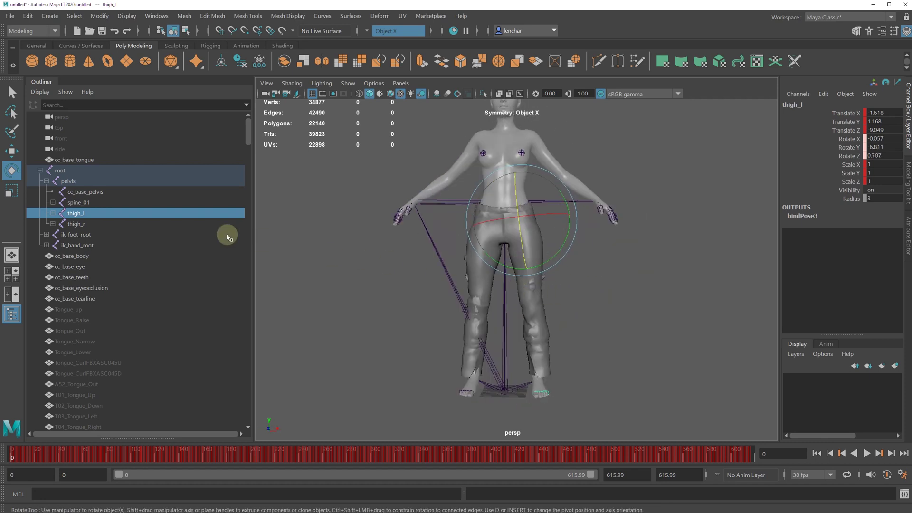
# Step: Rotate the thigh_r joint freehand to test how the pants follow the character's right leg
pyautogui.click(81, 223)
pyautogui.click(456, 186)
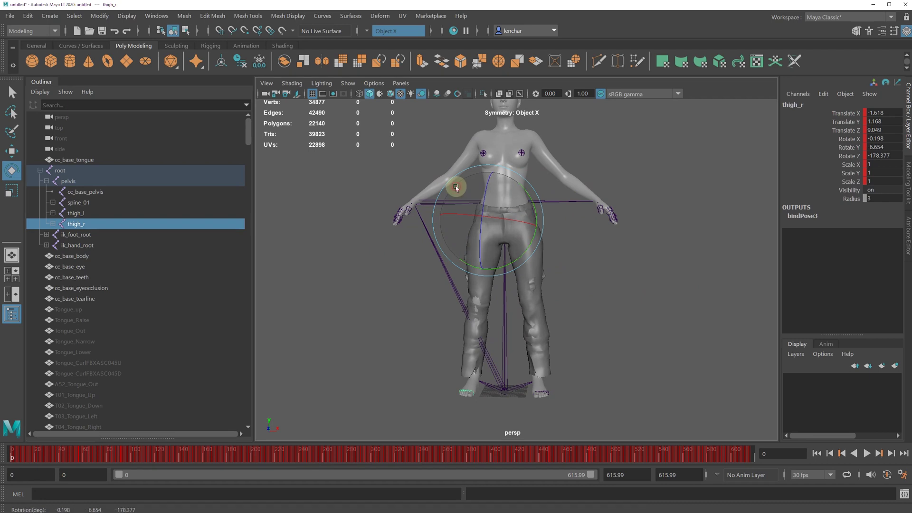
pyautogui.moveTo(455, 190); pyautogui.dragTo(458, 187)
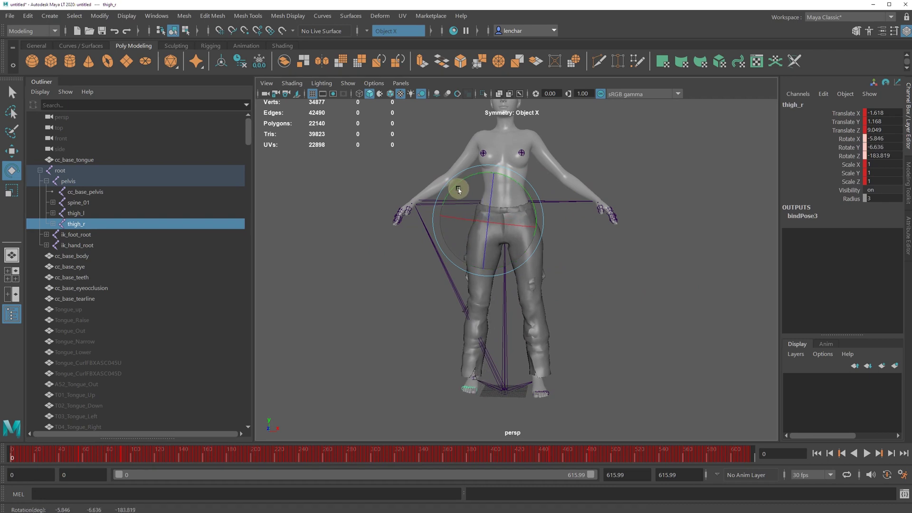
pyautogui.keyDown('alt'); pyautogui.moveTo(381, 261); pyautogui.dragTo(477, 277); pyautogui.keyUp('alt')
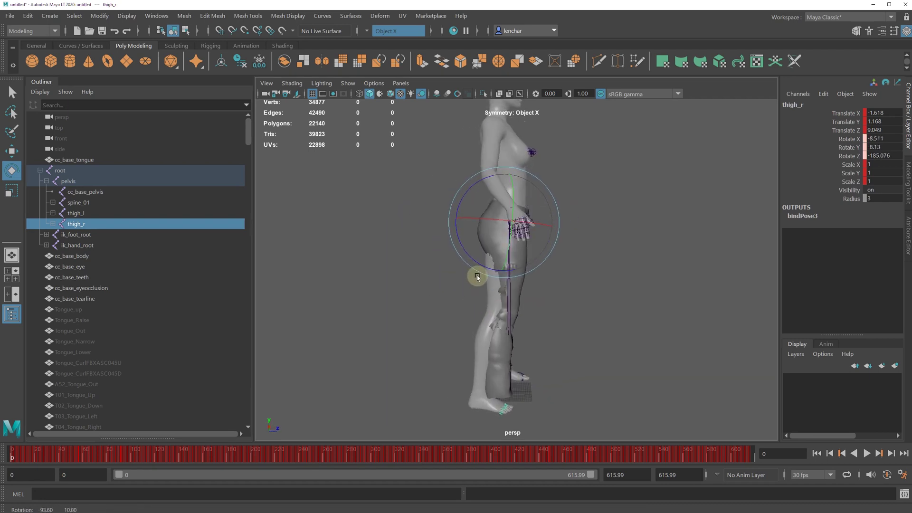
pyautogui.click(475, 188)
pyautogui.moveTo(474, 188); pyautogui.dragTo(469, 193)
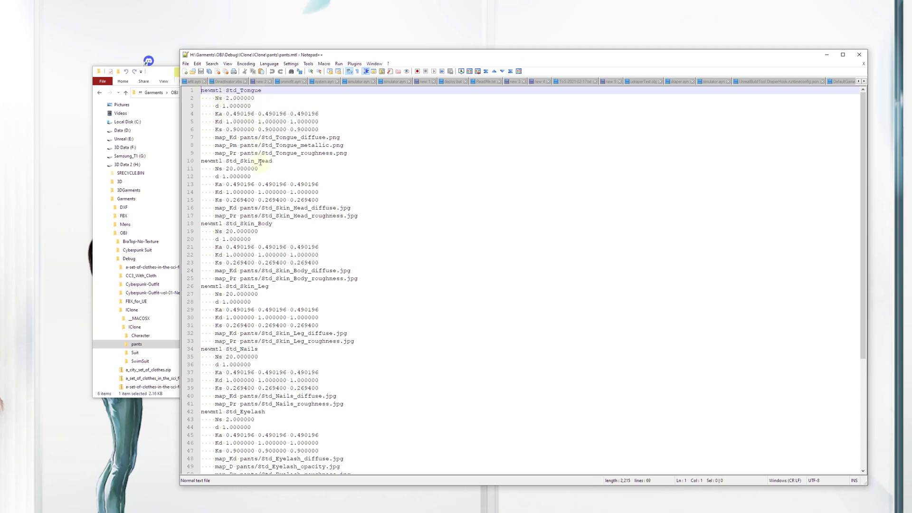
# Step: In Notepad++, examine pants.mtl for the skin head, body, leg and arm materials and the PostApocalyptic_Pants_1_MAT material
pyautogui.moveTo(275, 161); pyautogui.dragTo(242, 161)
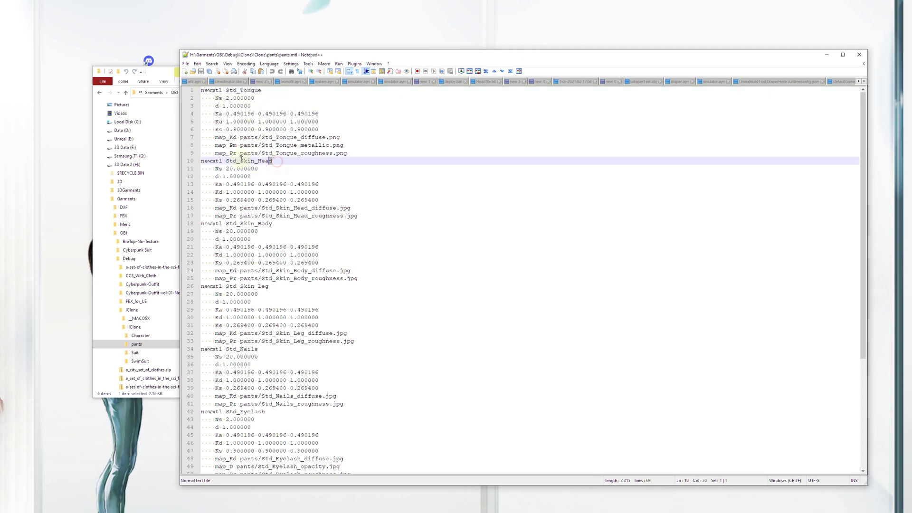
pyautogui.click(272, 224)
pyautogui.moveTo(269, 286); pyautogui.dragTo(214, 286)
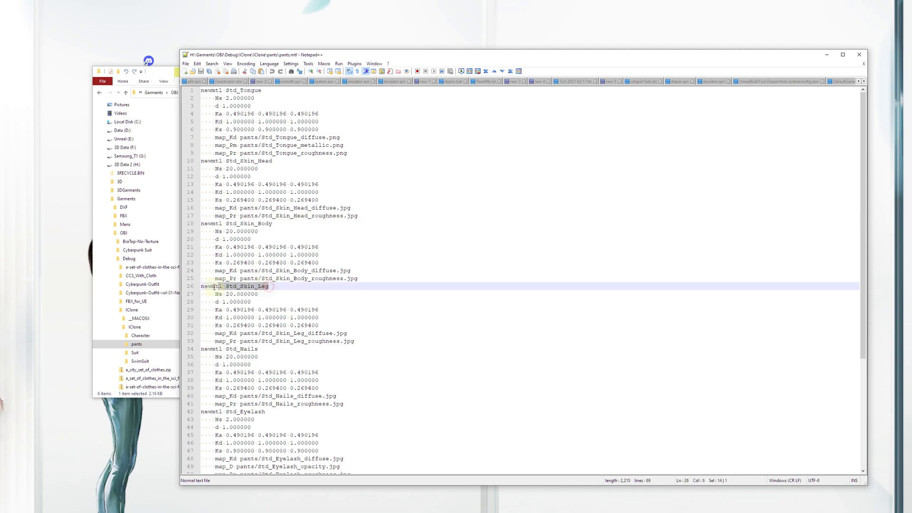
pyautogui.moveTo(862, 192); pyautogui.dragTo(861, 302)
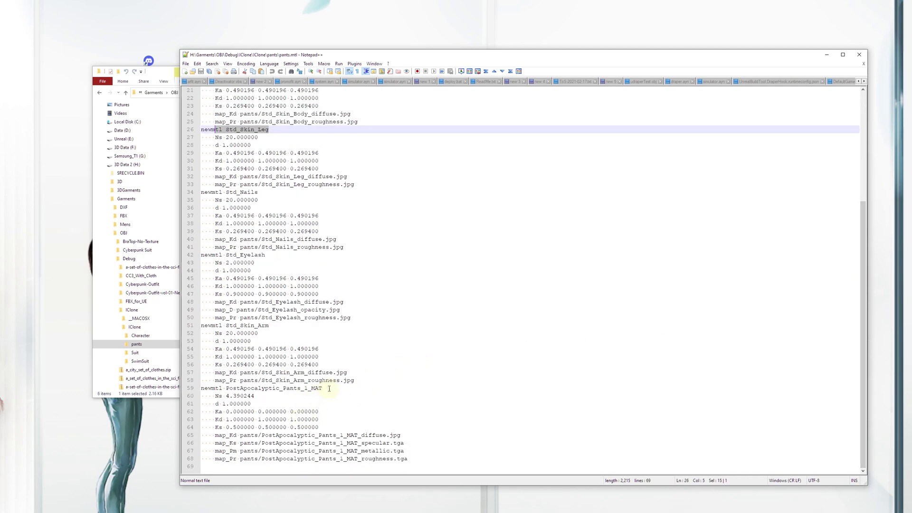
pyautogui.moveTo(329, 388); pyautogui.dragTo(216, 396)
pyautogui.moveTo(270, 326); pyautogui.dragTo(213, 326)
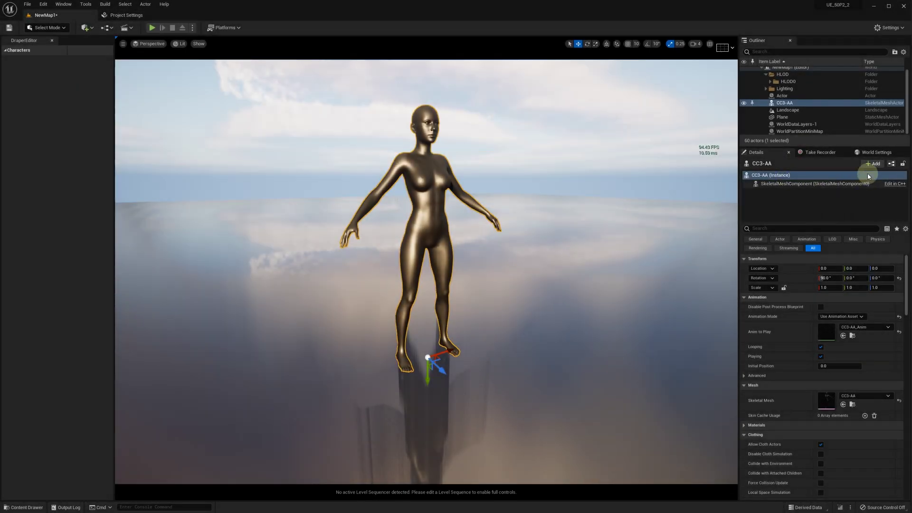
# Step: In Unreal Editor, add a Draper Simulation component to the CC3-AA actor
pyautogui.click(872, 163)
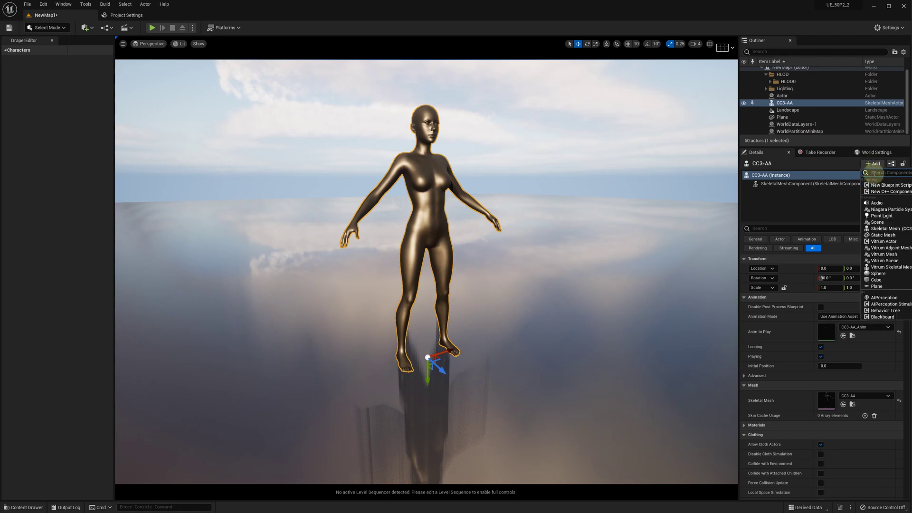
pyautogui.write('draper')
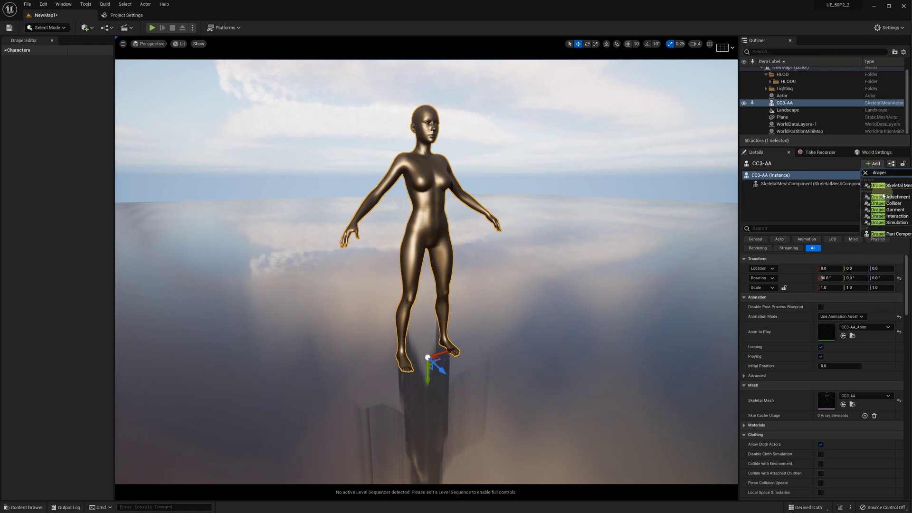
pyautogui.click(891, 222)
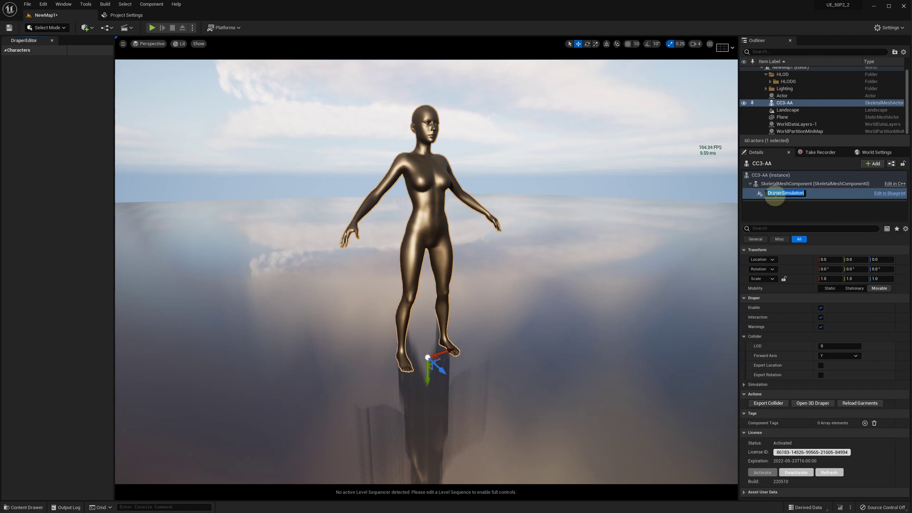
# Step: Add a Draper Garment component under DraperSimulation and name it Pants
pyautogui.click(873, 164)
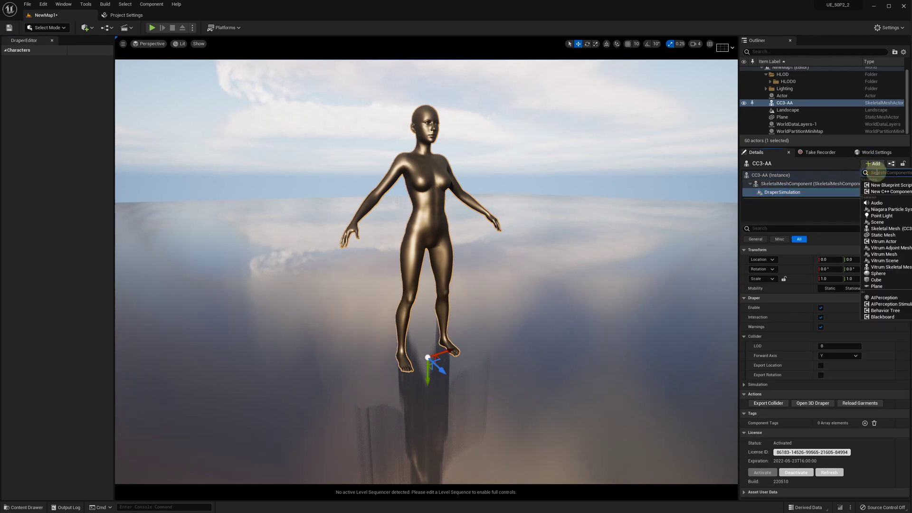
pyautogui.write('draper')
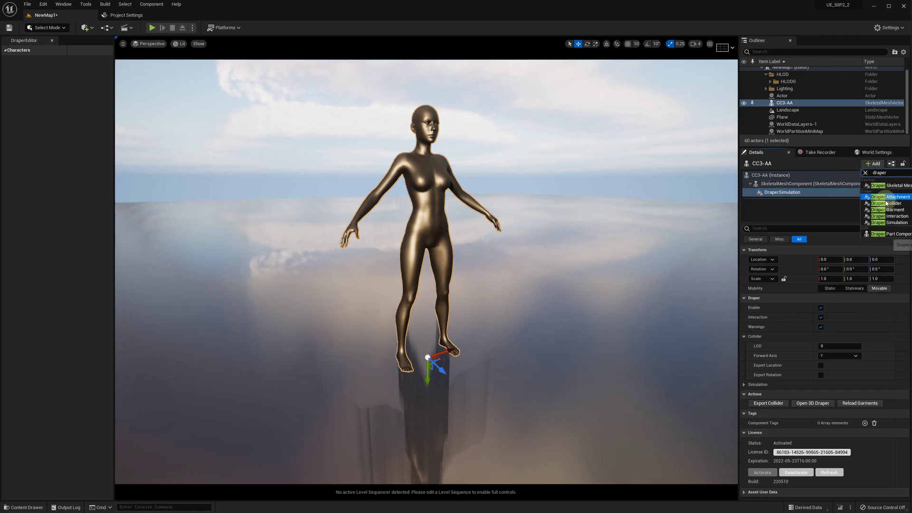
pyautogui.click(890, 210)
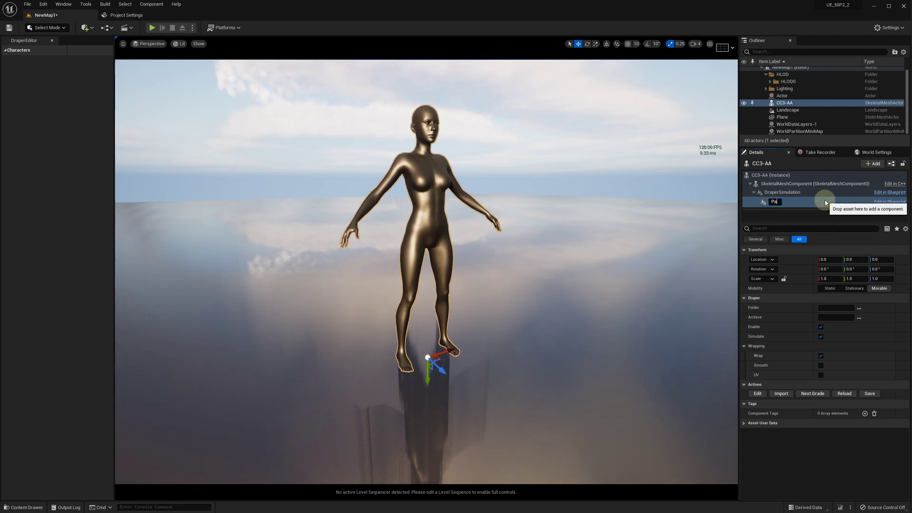
pyautogui.press('Return')
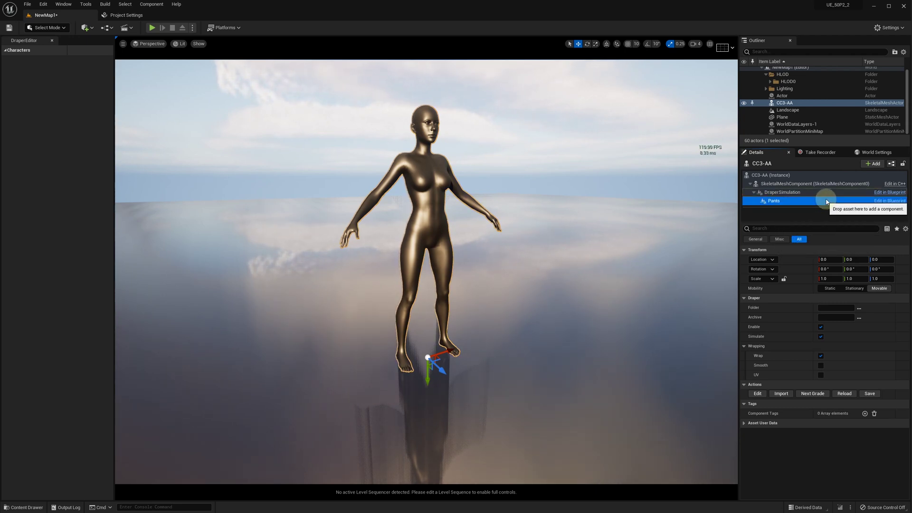
# Step: Add a second Draper Garment component, parent it to DraperSimulation and name it Swimsuit
pyautogui.click(872, 163)
pyautogui.write('D')
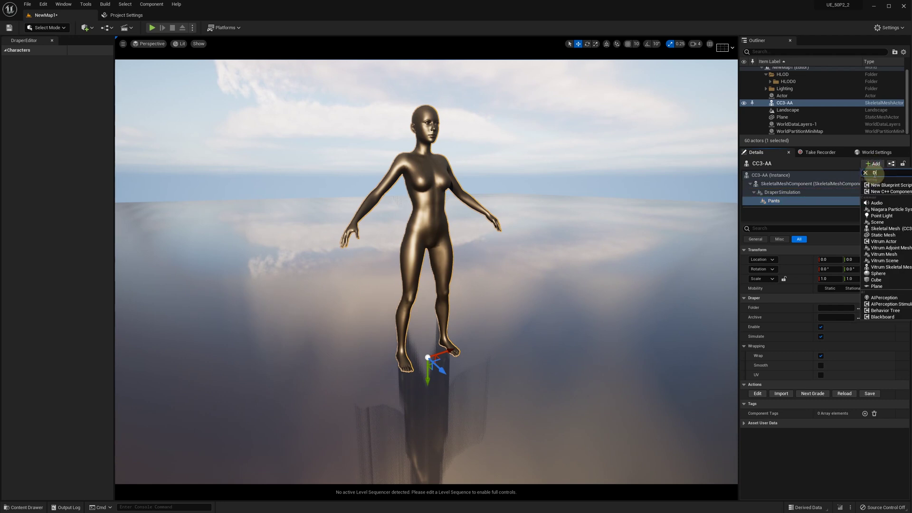
pyautogui.write('raper')
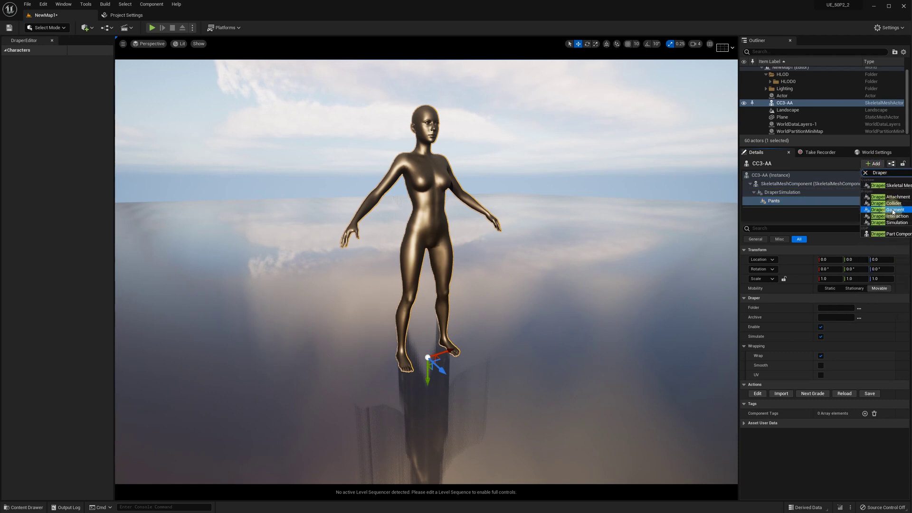
pyautogui.click(891, 209)
pyautogui.moveTo(766, 211); pyautogui.dragTo(781, 192)
pyautogui.click(782, 192)
pyautogui.click(782, 210)
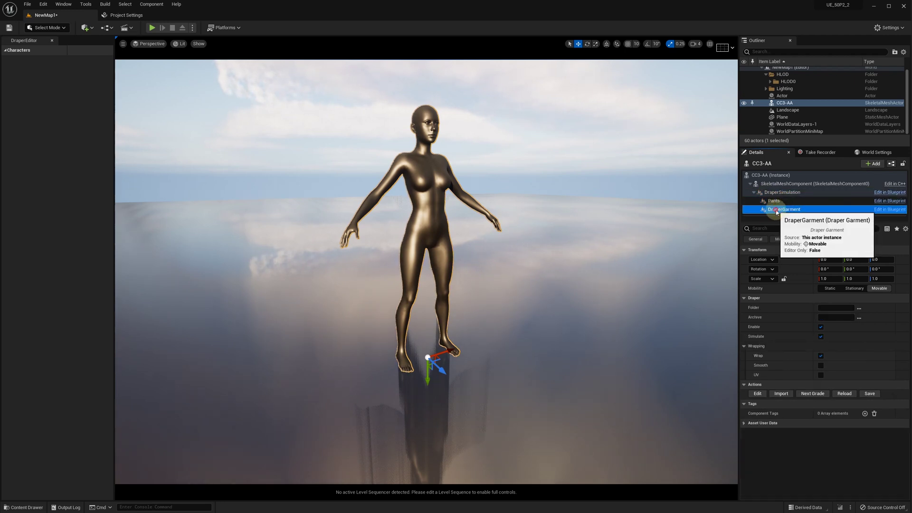
pyautogui.click(777, 211)
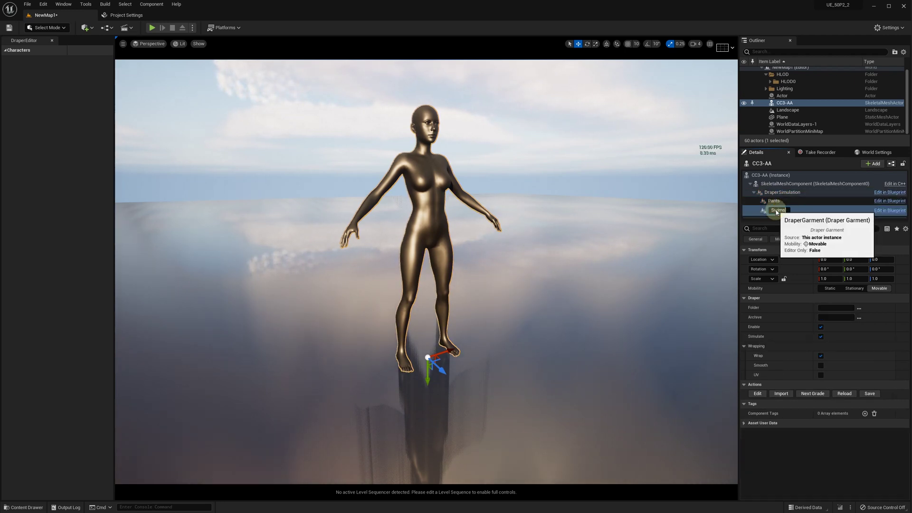
pyautogui.write('Swimsuit')
pyautogui.press('Return')
# Step: Add a third Draper Garment component under DraperSimulation and name it Bodysuit
pyautogui.click(782, 192)
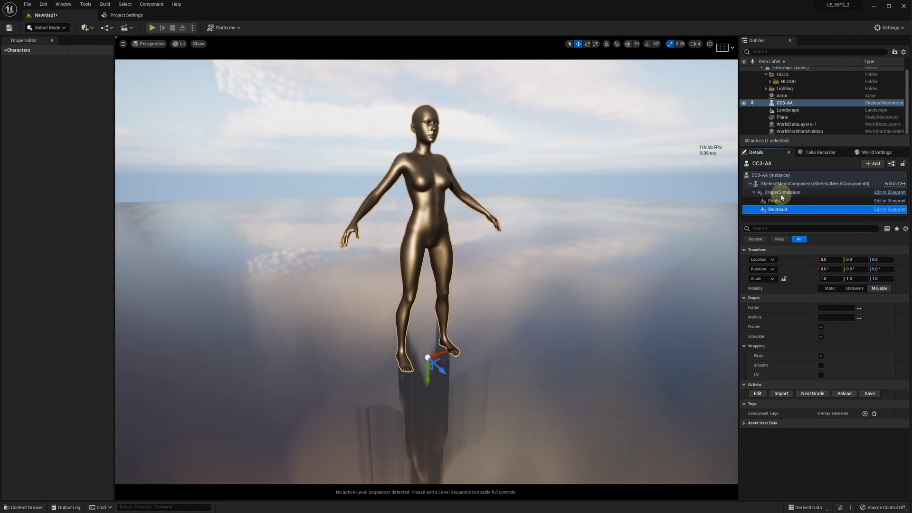
pyautogui.click(864, 164)
pyautogui.click(875, 173)
pyautogui.write('draper')
pyautogui.click(879, 186)
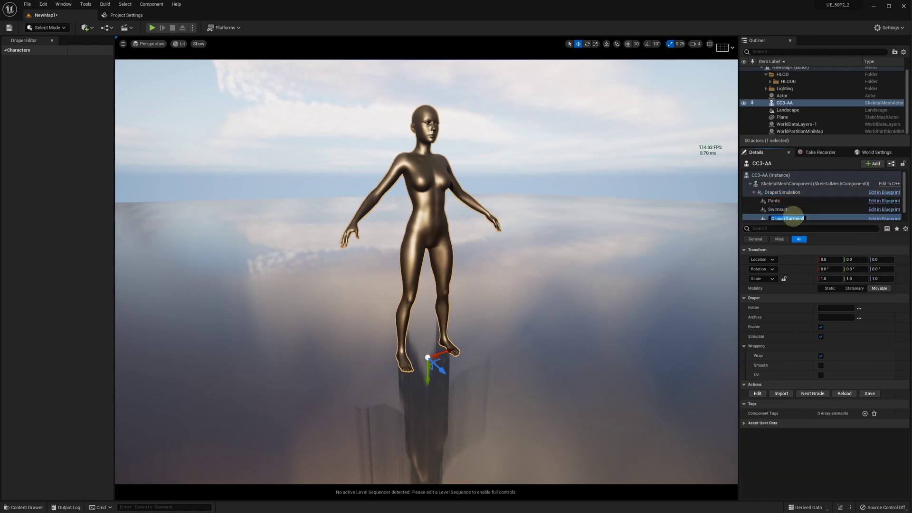
pyautogui.write('Bodysuit')
pyautogui.press('Return')
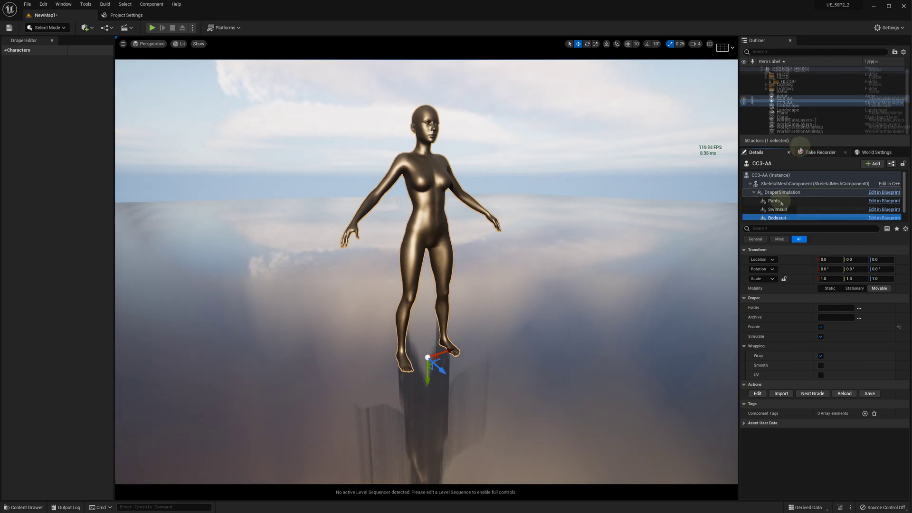
# Step: Import pants.obj into the Pants garment with texture processing skipped, cloth simulation disabled, and validation and unreferenced materials skipped
pyautogui.click(778, 201)
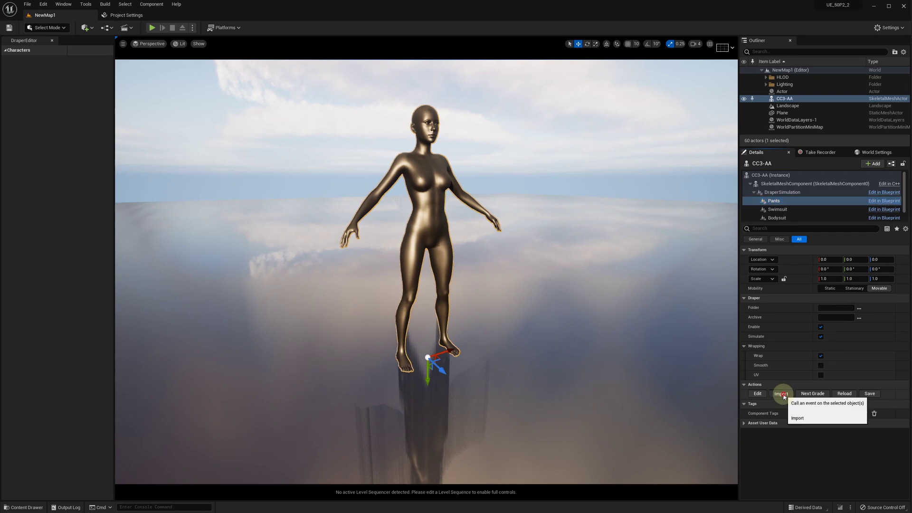
pyautogui.click(781, 394)
pyautogui.click(278, 120)
pyautogui.doubleClick(279, 121)
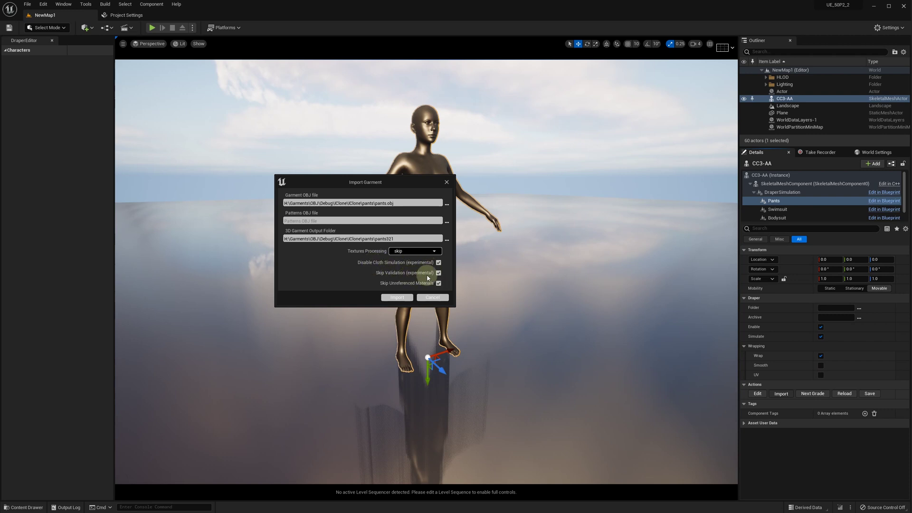
pyautogui.click(398, 298)
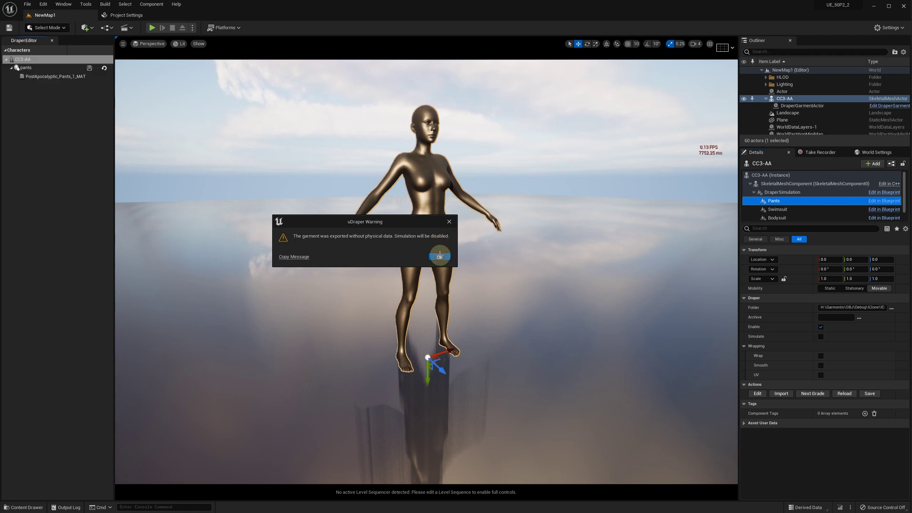
pyautogui.click(440, 257)
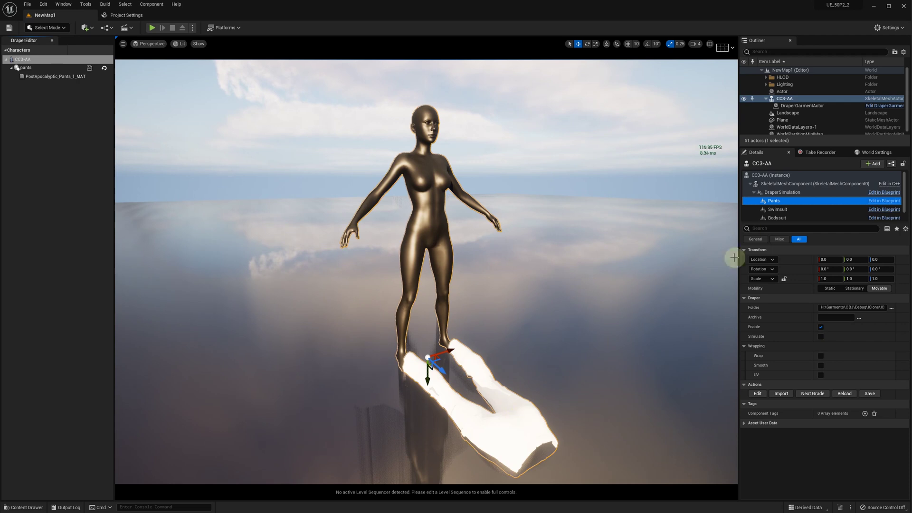
# Step: Set the Pants component's X rotation to -90° so the garment stands upright on the character
pyautogui.click(838, 269)
pyautogui.write('-9')
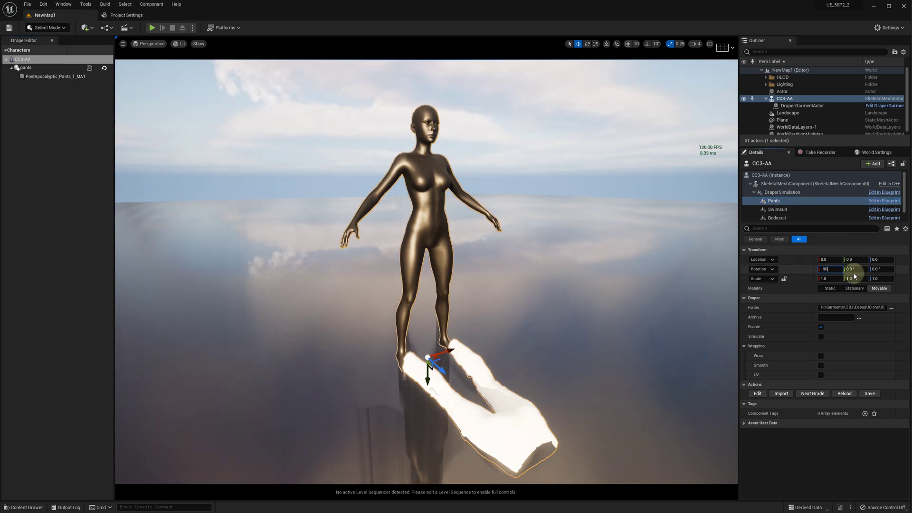
pyautogui.write('0')
pyautogui.press('Return')
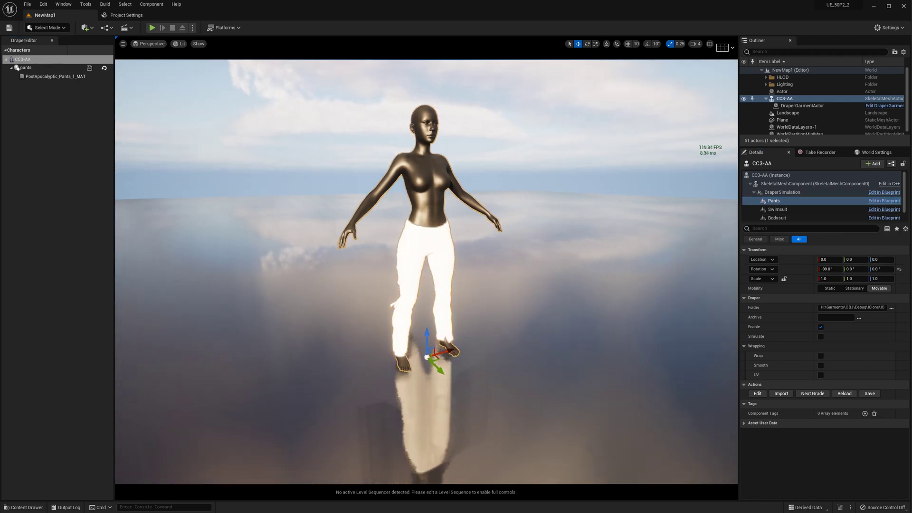
# Step: Load the Camo-01 fabric preset and the Military_Base Color.jpeg base texture for the PostApocalyptic_Pants_1_MAT material
pyautogui.keyDown('alt'); pyautogui.moveTo(427, 285); pyautogui.dragTo(618, 285); pyautogui.keyUp('alt')
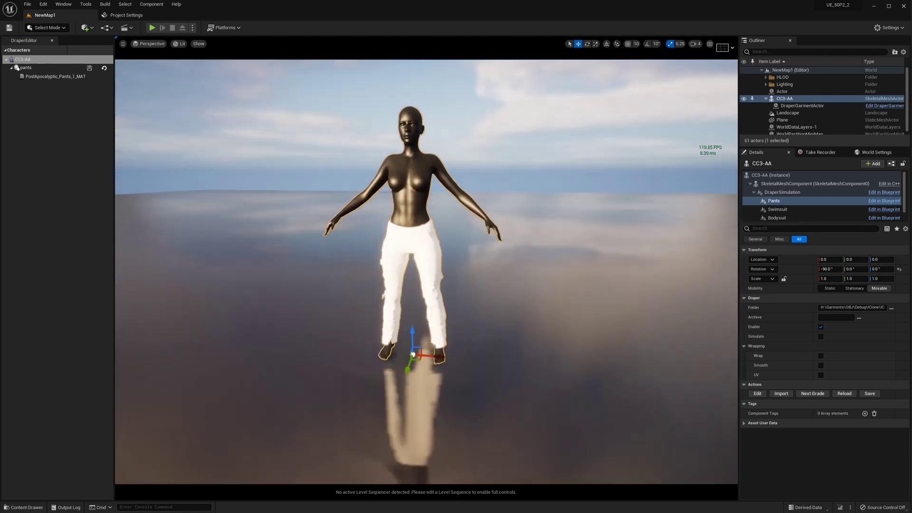
pyautogui.keyDown('alt'); pyautogui.moveTo(489, 275); pyautogui.dragTo(215, 108, button='right'); pyautogui.keyUp('alt')
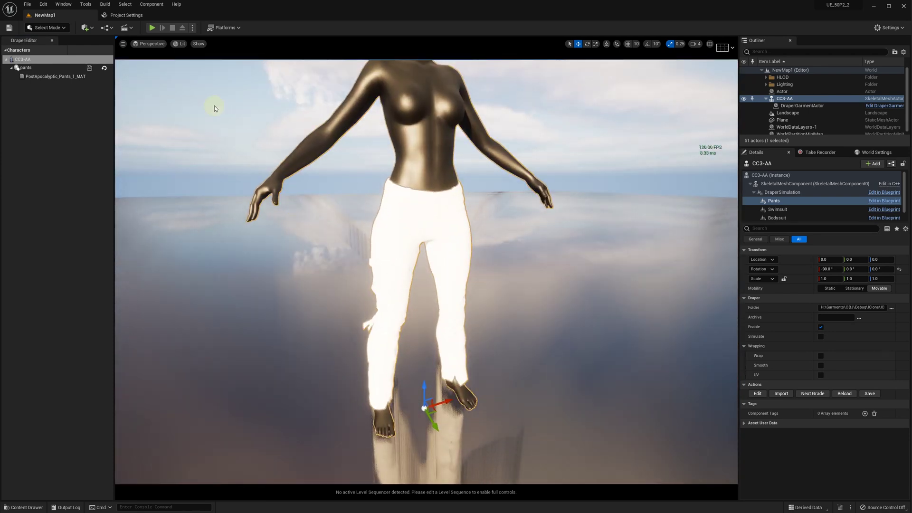
pyautogui.click(47, 77)
pyautogui.click(6, 281)
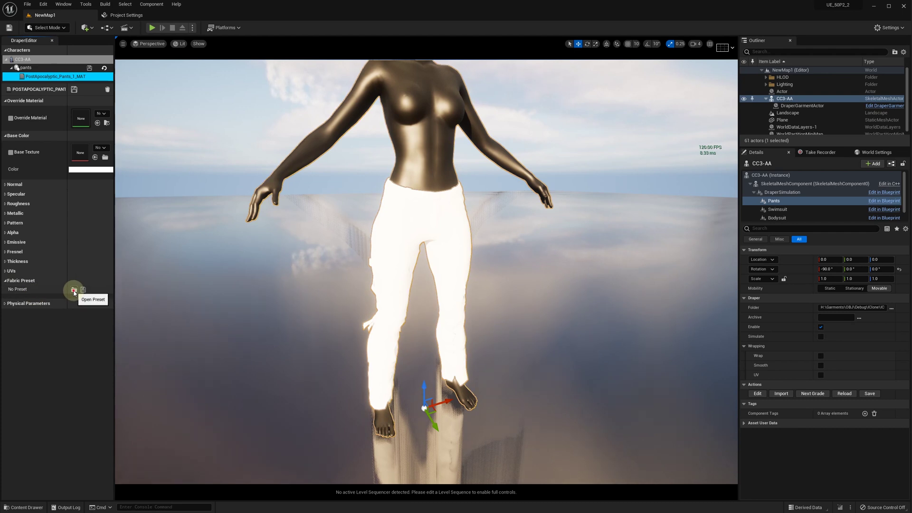
pyautogui.click(74, 291)
pyautogui.doubleClick(278, 132)
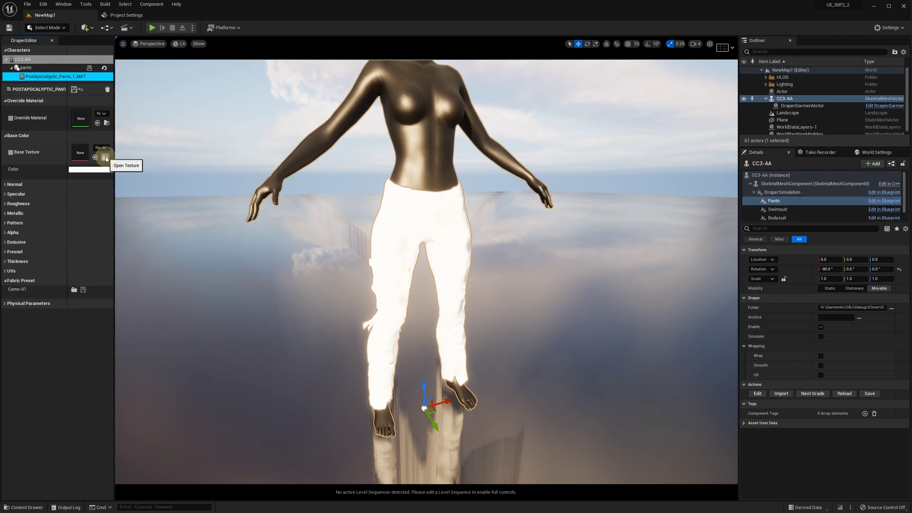
pyautogui.click(105, 157)
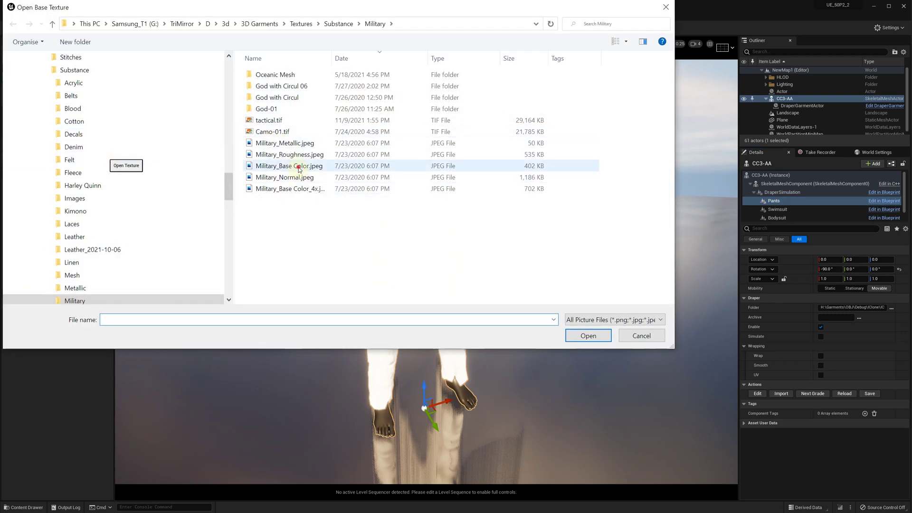
pyautogui.doubleClick(298, 165)
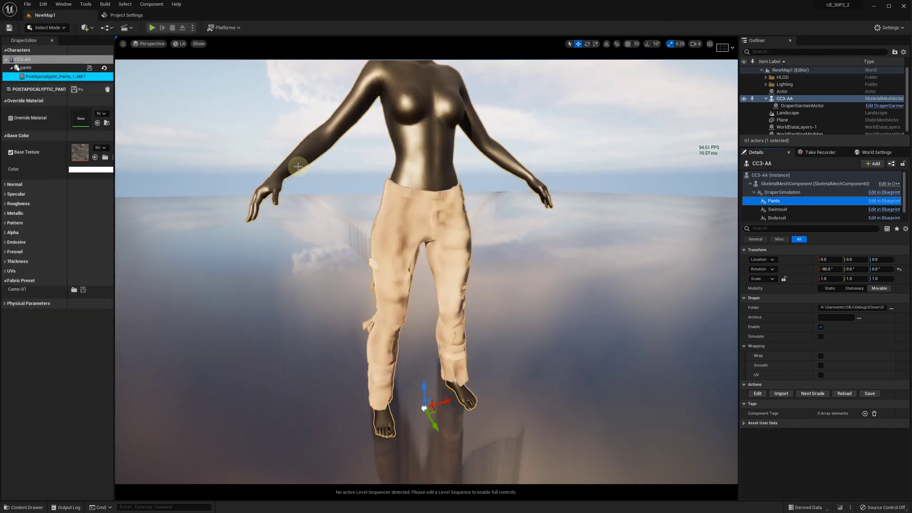
# Step: Set the width and height of both the base texture and the fabric to 5 mm in the pants material's UVs
pyautogui.click(7, 272)
pyautogui.click(82, 293)
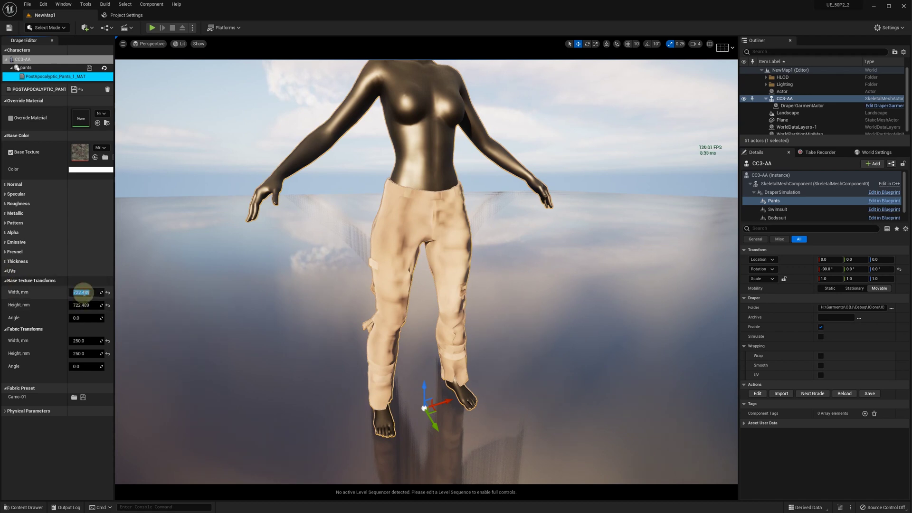
pyautogui.write('5')
pyautogui.click(76, 305)
pyautogui.write('5')
pyautogui.click(77, 341)
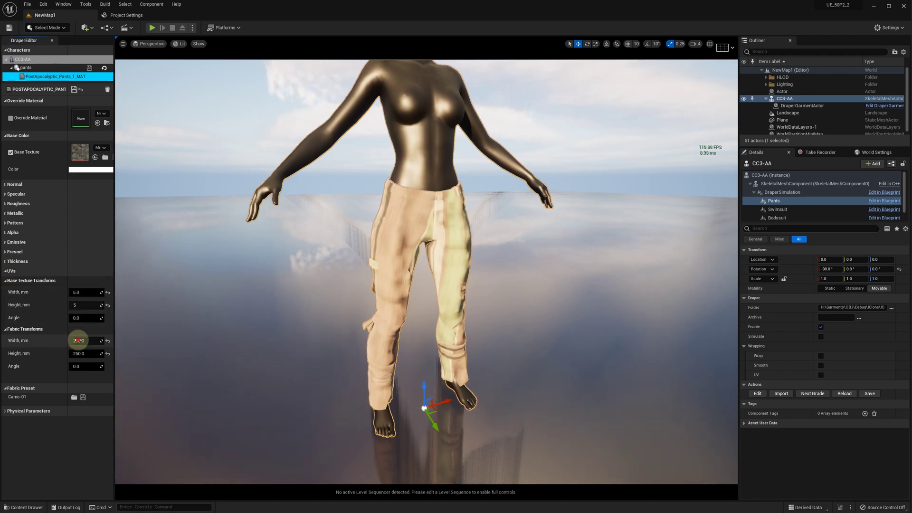
pyautogui.write('5')
pyautogui.click(76, 353)
pyautogui.write('5')
# Step: Set the width and height of both the base texture and fabric transforms to 2 mm for the pants material
pyautogui.click(78, 341)
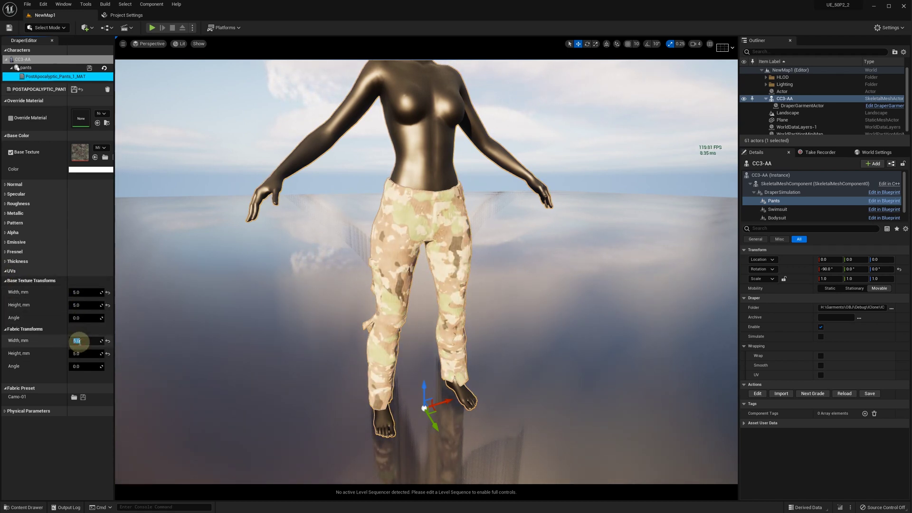
pyautogui.click(82, 292)
pyautogui.write('2')
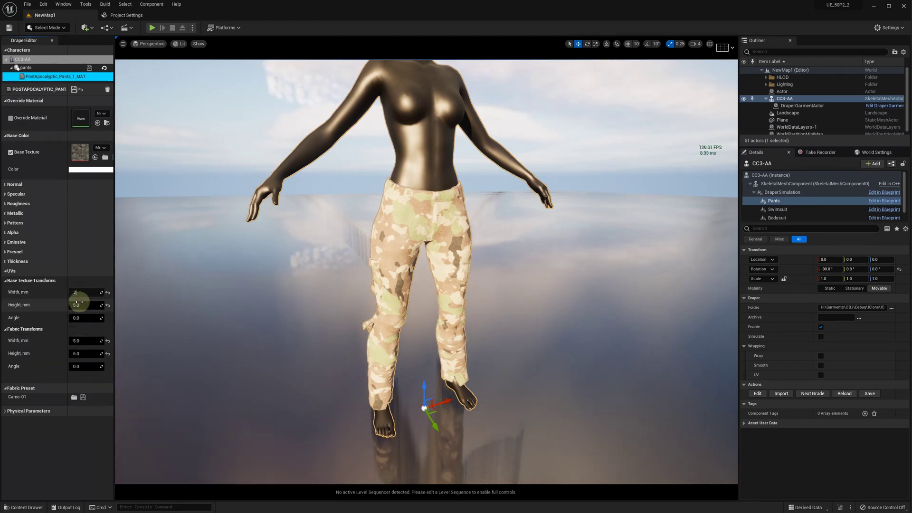
pyautogui.click(79, 305)
pyautogui.write('2')
pyautogui.click(81, 341)
pyautogui.write('2')
pyautogui.press('Tab')
pyautogui.write('2')
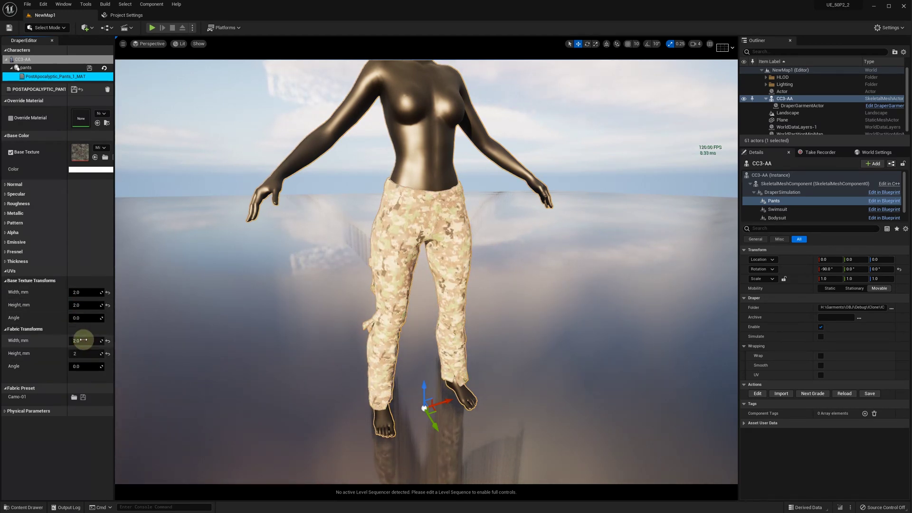
# Step: Save the Pants garment with its material changes and reload it
pyautogui.scroll(8, 502, 264)
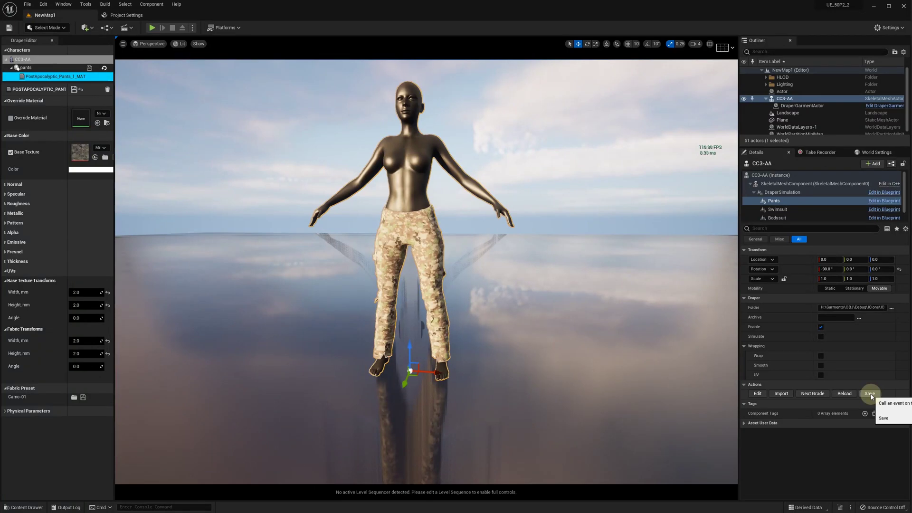
pyautogui.click(871, 394)
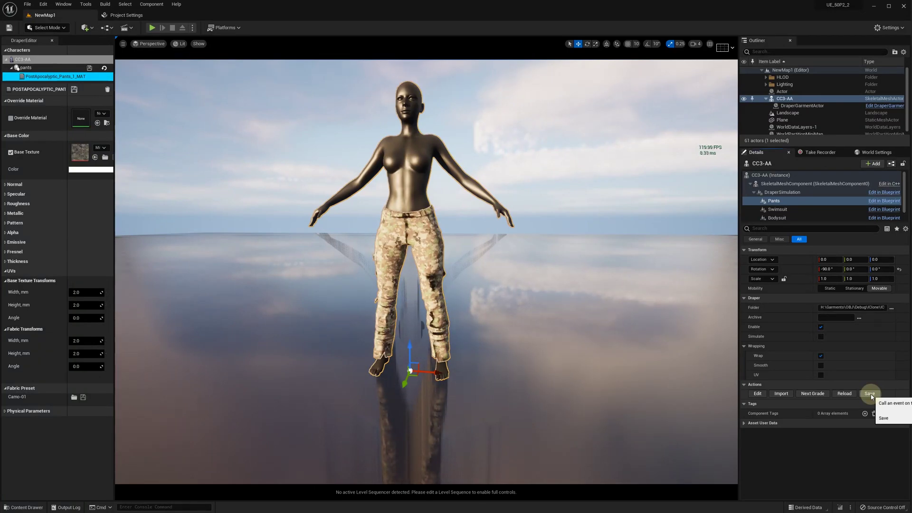
pyautogui.click(845, 394)
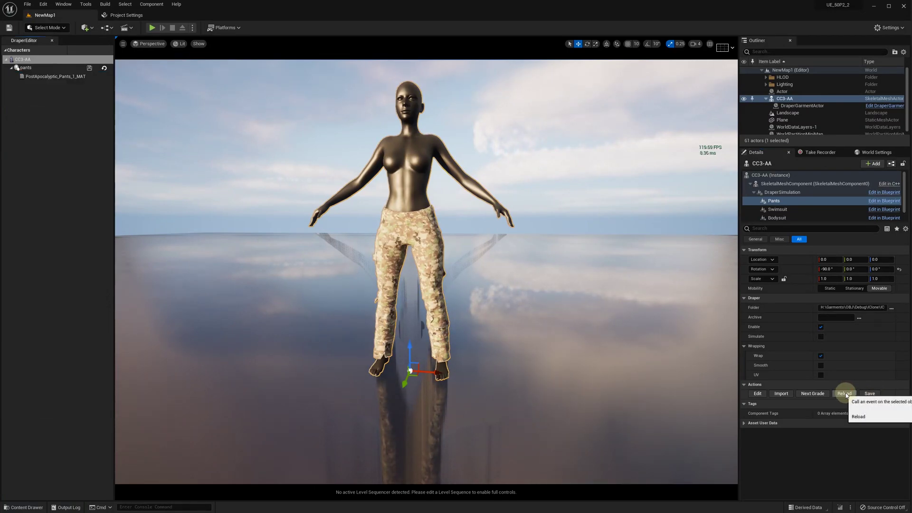
# Step: Add a level sequence named OBJ_Test_Sequence and save it in the Sequences folder
pyautogui.click(132, 29)
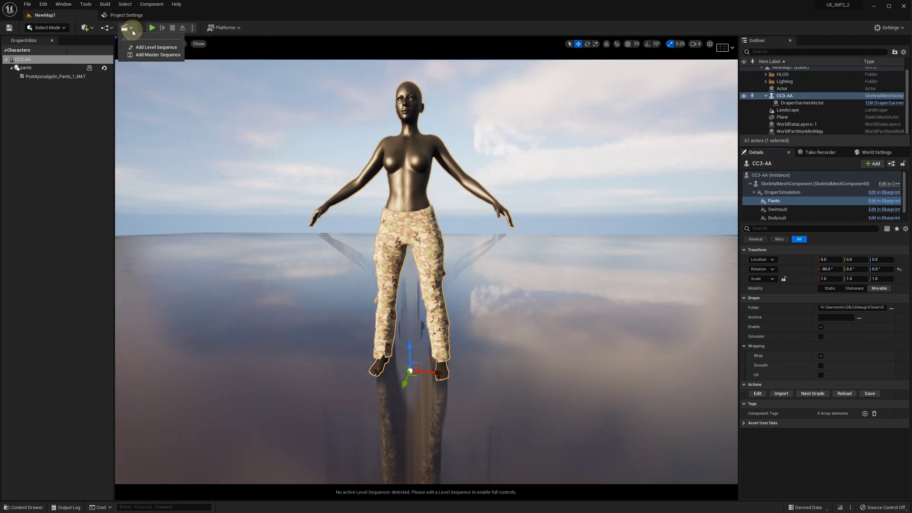
pyautogui.click(155, 47)
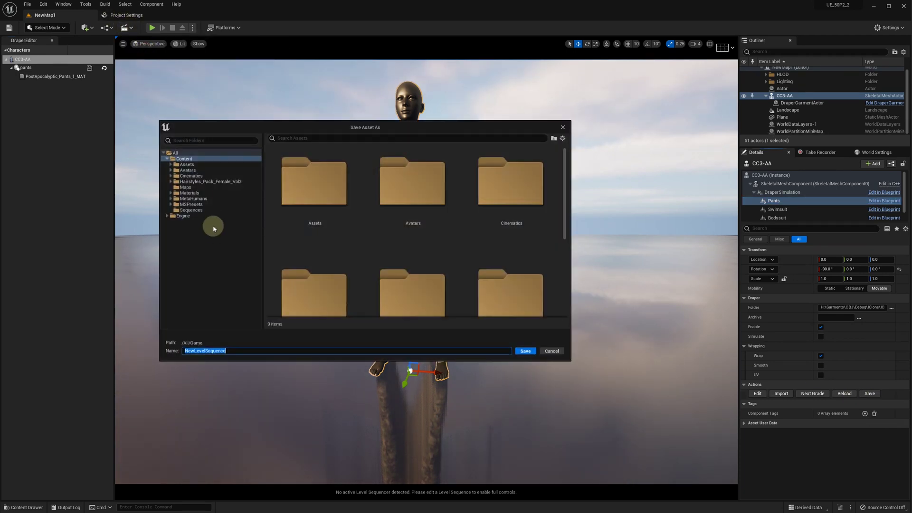
pyautogui.click(196, 209)
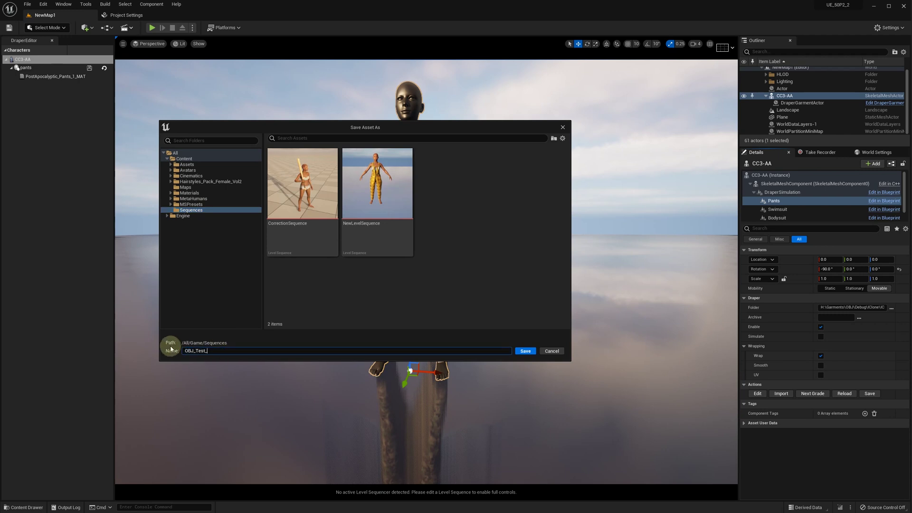
pyautogui.click(525, 351)
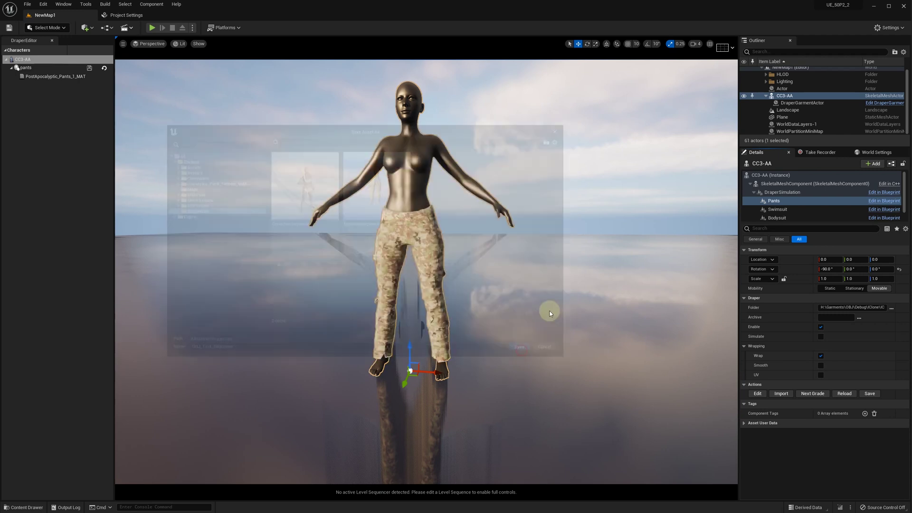
# Step: Add the CC3-AA actor to OBJ_Test_Sequence and give it the CC3-AA_Anim animation
pyautogui.click(785, 99)
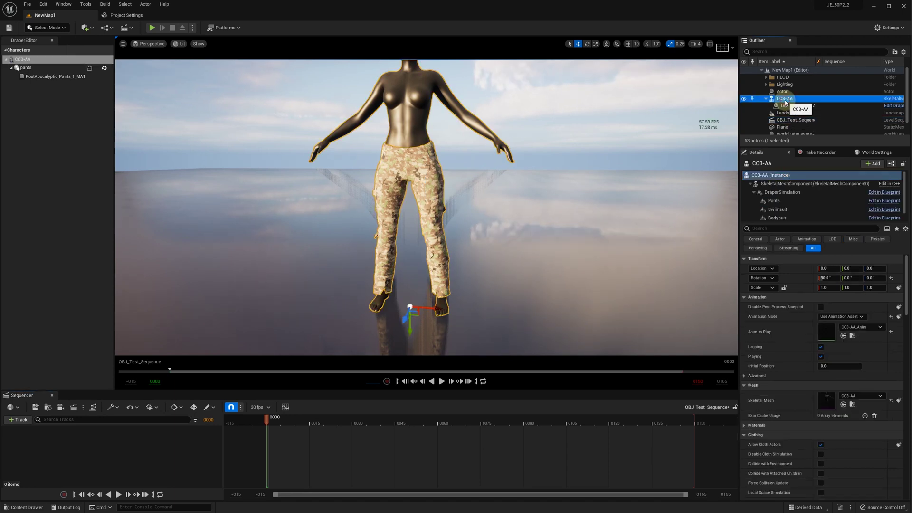
pyautogui.moveTo(153, 437); pyautogui.dragTo(153, 437)
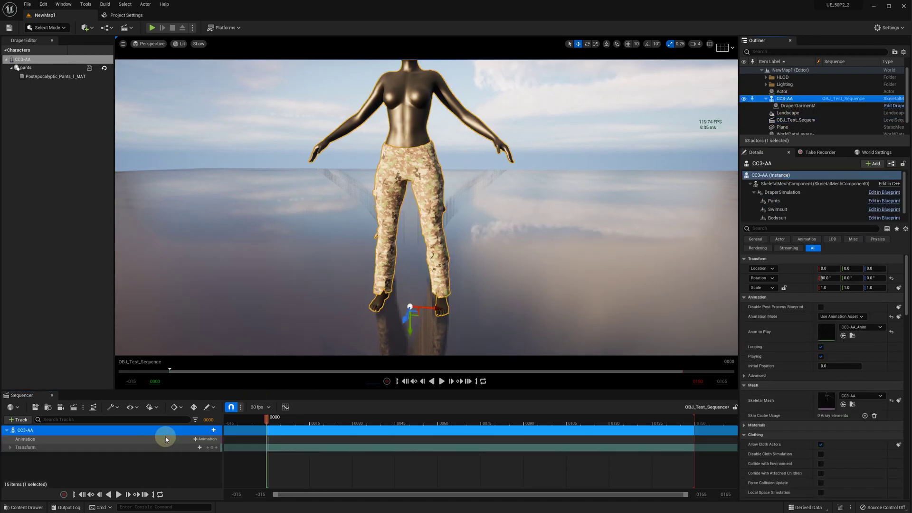
pyautogui.click(205, 439)
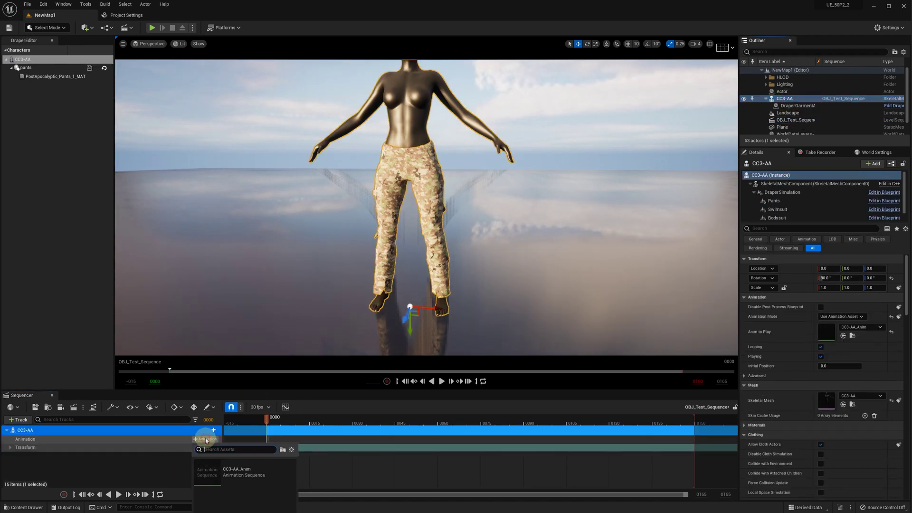
pyautogui.click(211, 464)
pyautogui.moveTo(244, 427); pyautogui.dragTo(703, 423)
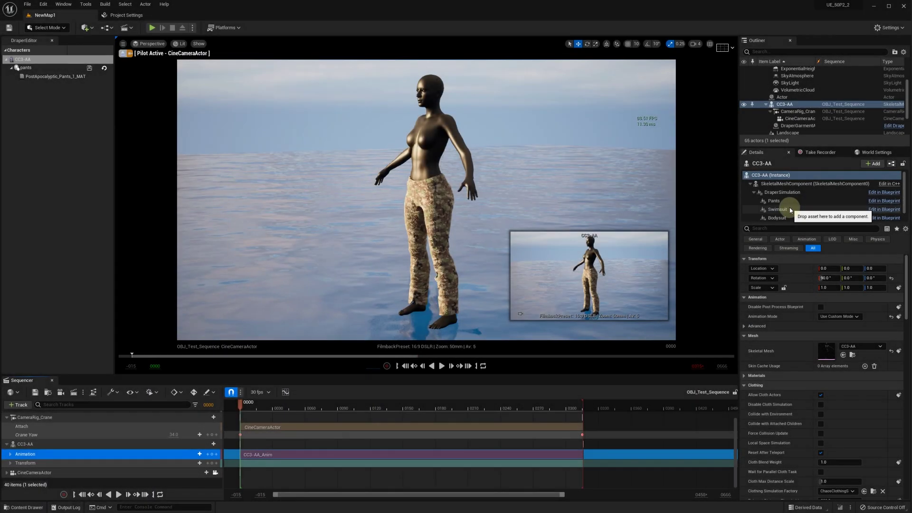
# Step: Disable the Pants garment component on the CC3-AA actor
pyautogui.click(797, 202)
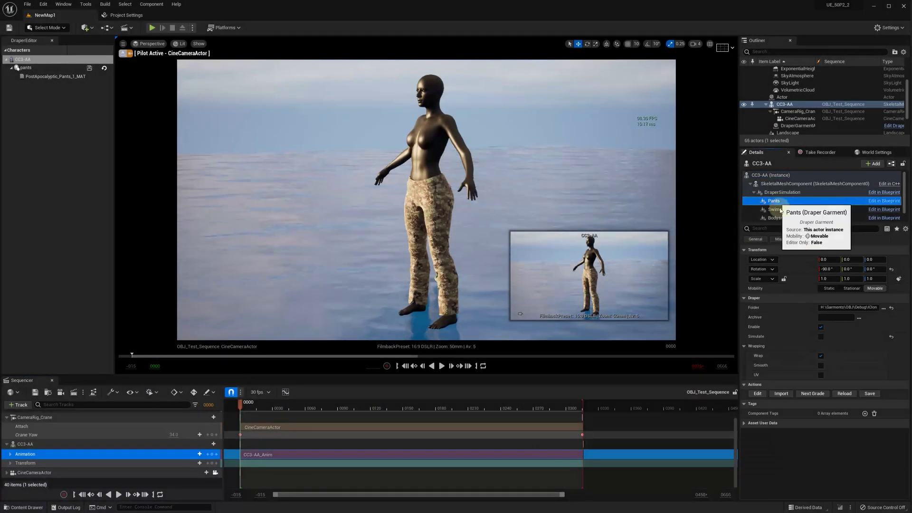
pyautogui.click(820, 328)
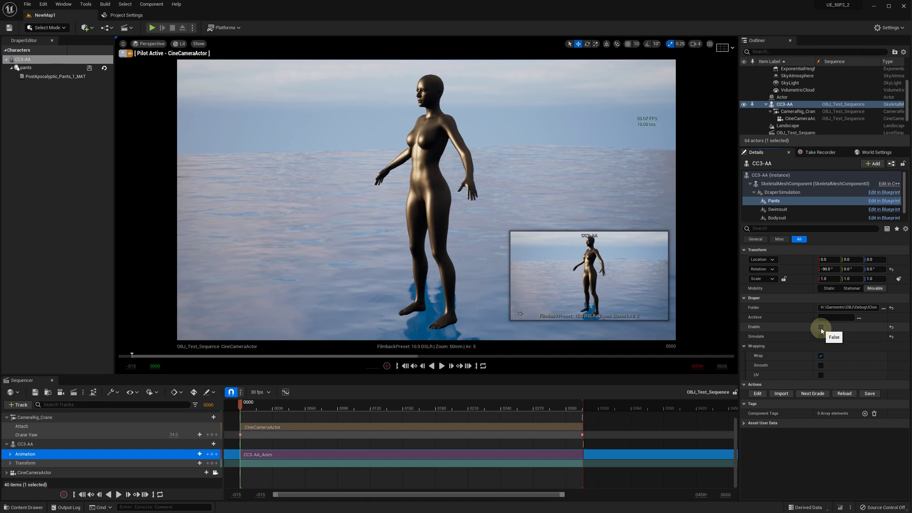
# Step: Import SwimSuit.obj from the SwimSuit folder into the Swimsuit garment component, overwriting the existing garment folder
pyautogui.click(783, 210)
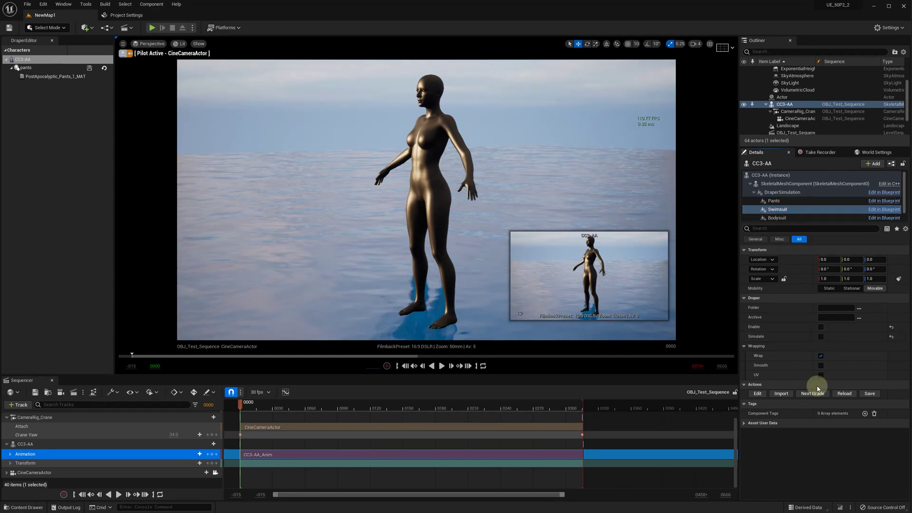
pyautogui.click(782, 393)
pyautogui.doubleClick(269, 109)
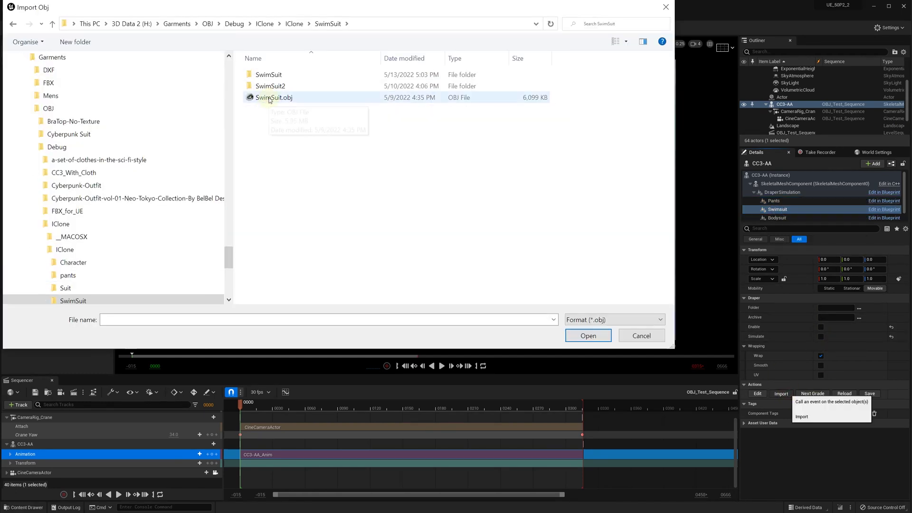
pyautogui.doubleClick(268, 98)
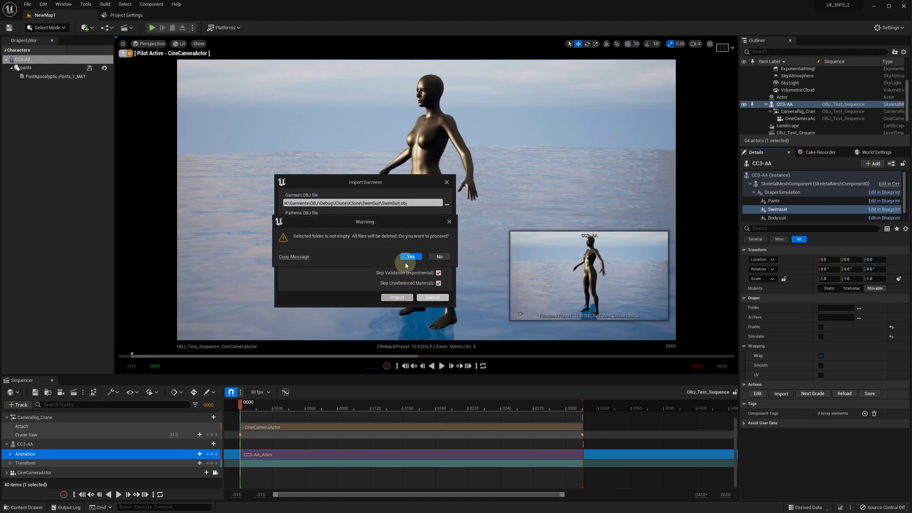
pyautogui.click(411, 257)
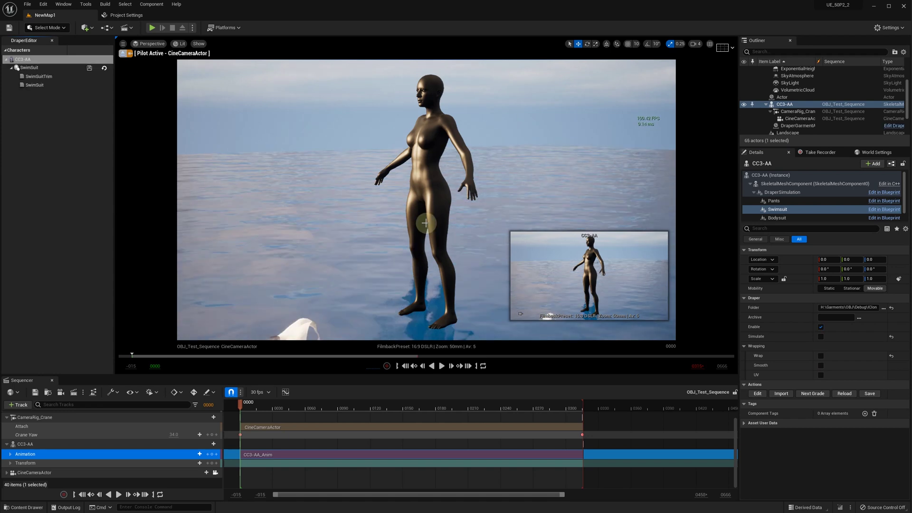
# Step: Stop piloting the cine camera and set the Swimsuit component's X rotation to -90°, with the character framed in view
pyautogui.click(126, 55)
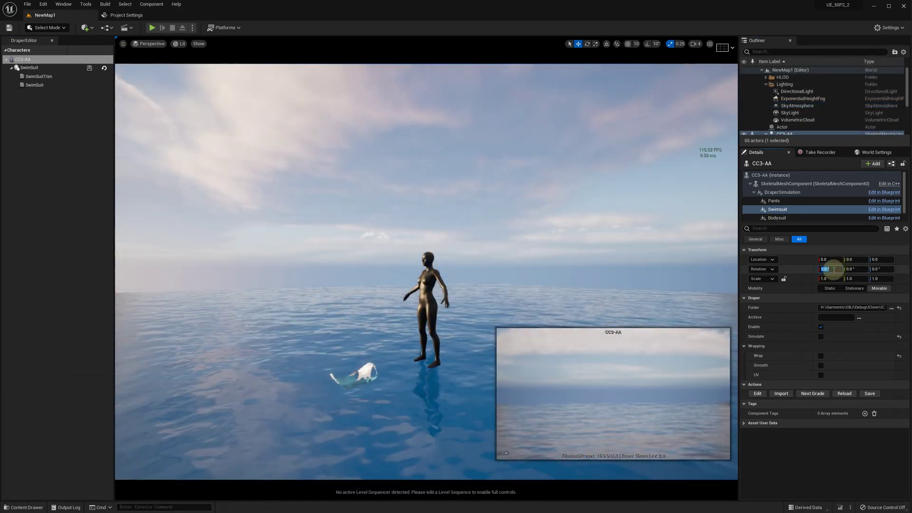
pyautogui.click(832, 270)
pyautogui.write('-90')
pyautogui.press('Return')
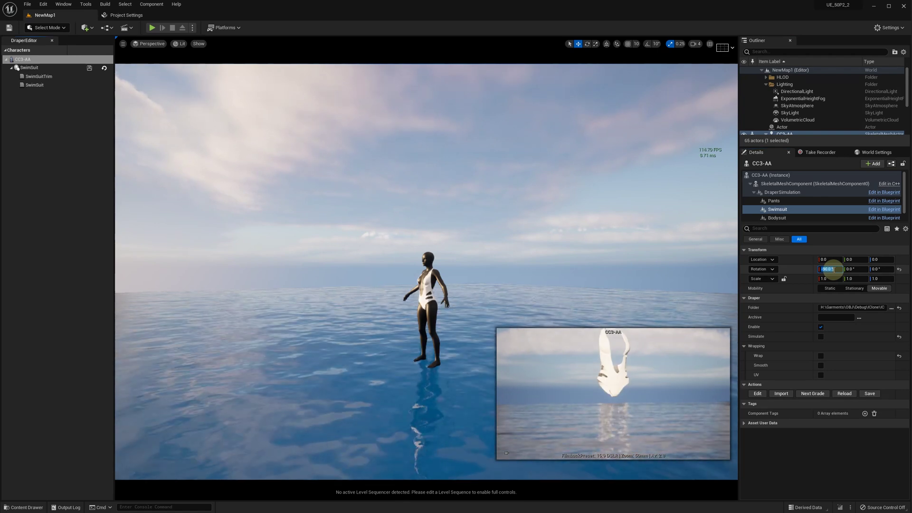
pyautogui.press('f')
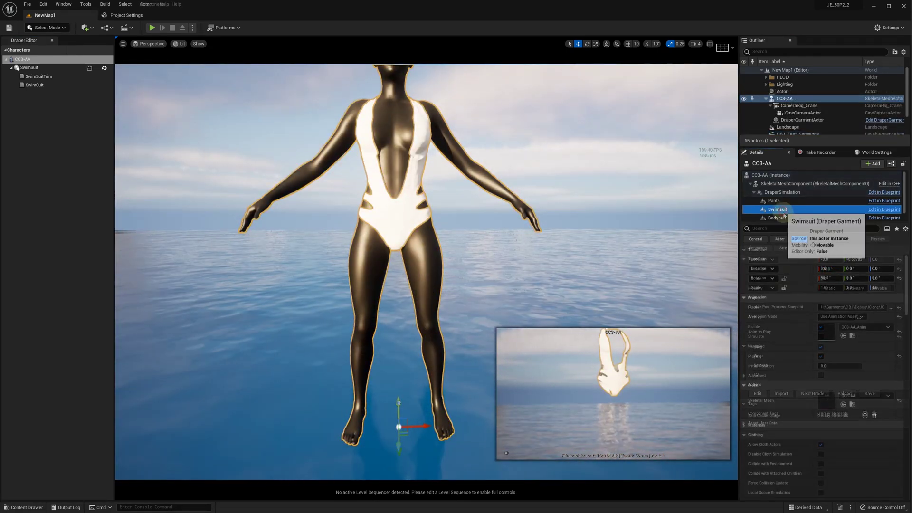
pyautogui.click(779, 210)
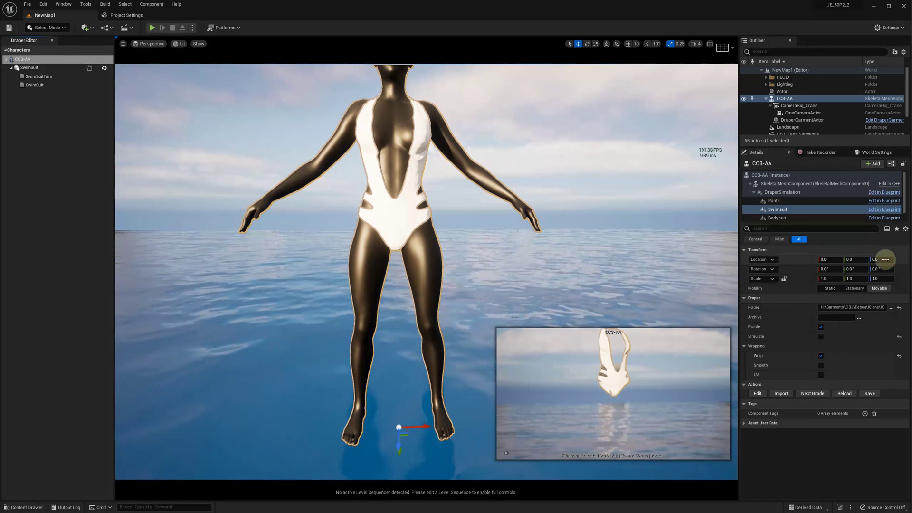
# Step: Load the NylonShorts fabric preset onto the SwimSuit material
pyautogui.click(35, 86)
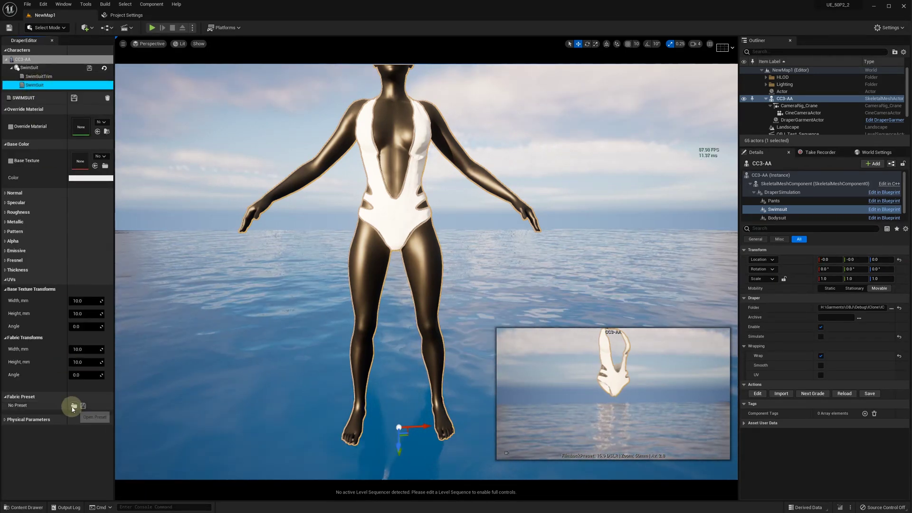
pyautogui.click(74, 406)
pyautogui.doubleClick(278, 94)
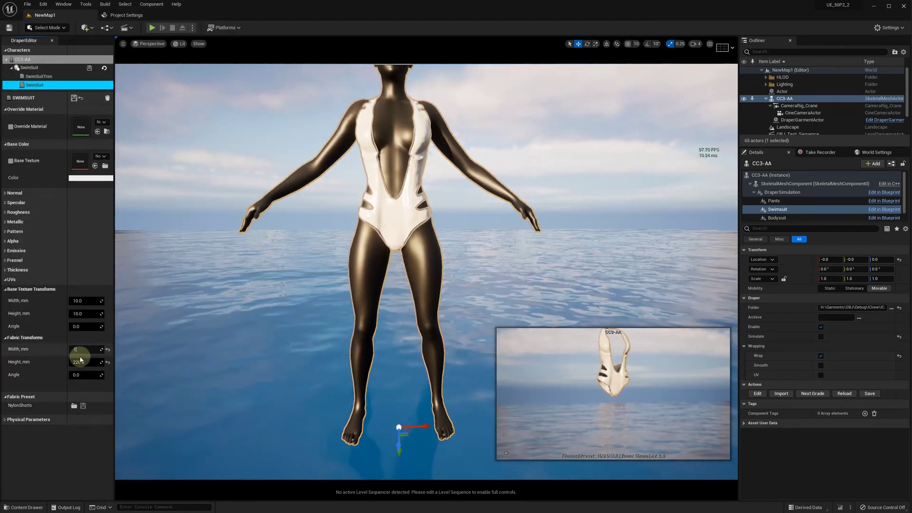
# Step: Set the SwimSuit material's fabric width and height to 1 mm and load an orange base texture for it
pyautogui.click(80, 360)
pyautogui.write('1')
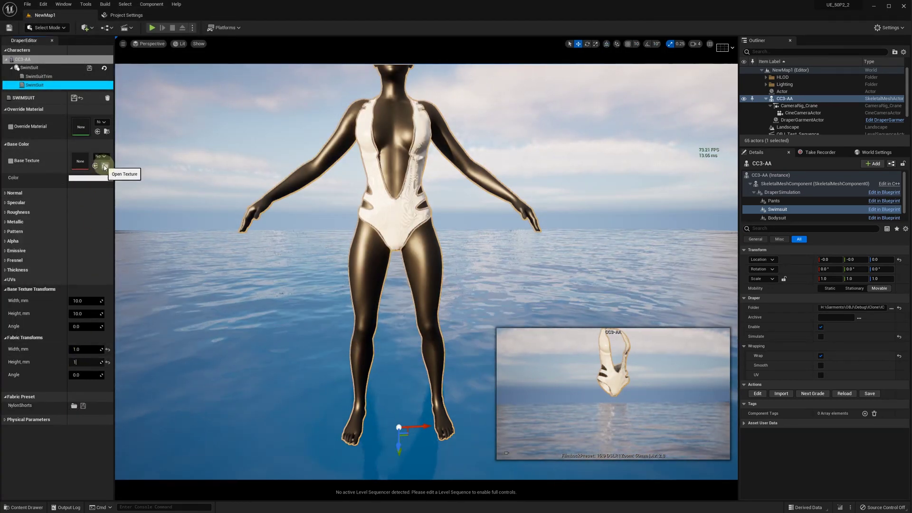
pyautogui.click(104, 166)
pyautogui.doubleClick(464, 91)
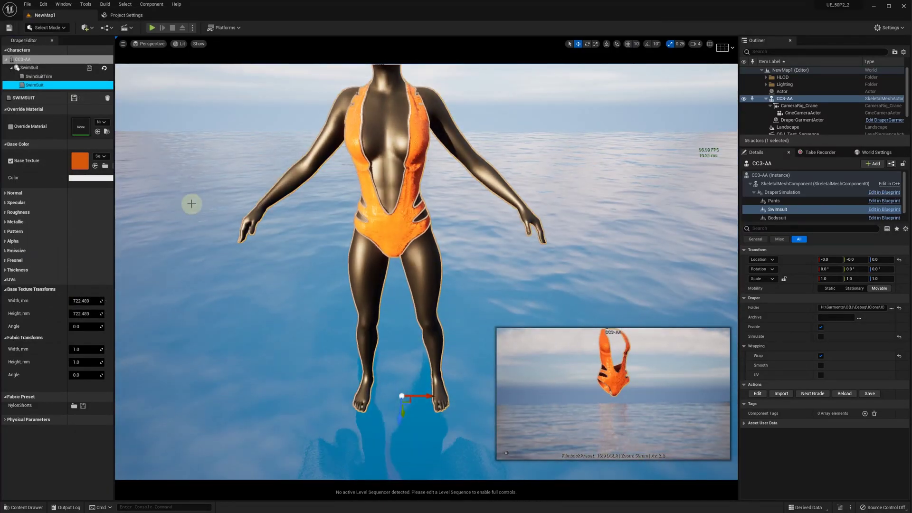
# Step: Try a thickness of 2 mm and a bias of 1 mm on the SwimSuit material
pyautogui.click(6, 270)
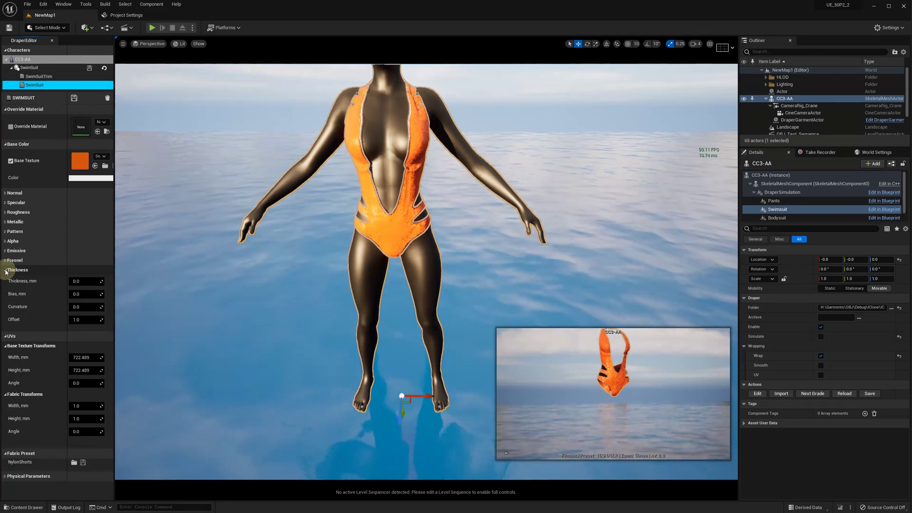
pyautogui.click(78, 281)
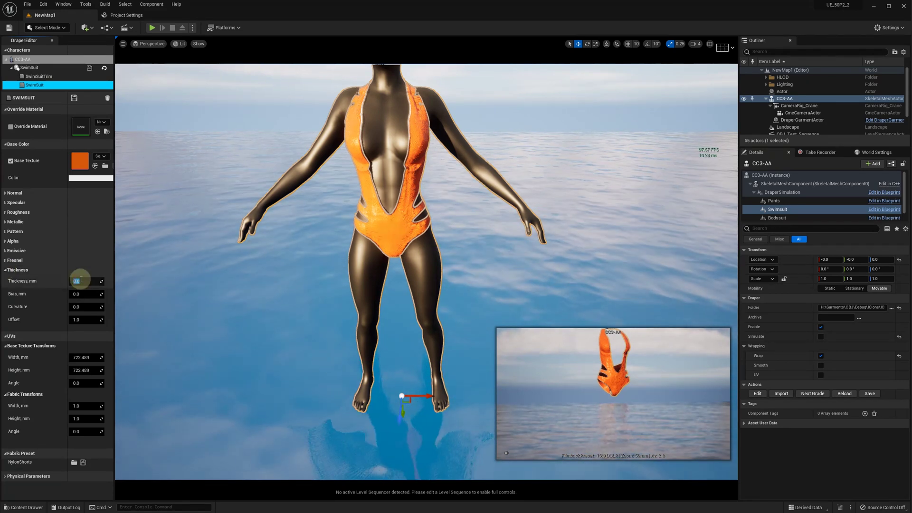
pyautogui.write('2')
pyautogui.press('Return')
pyautogui.click(82, 293)
pyautogui.write('1')
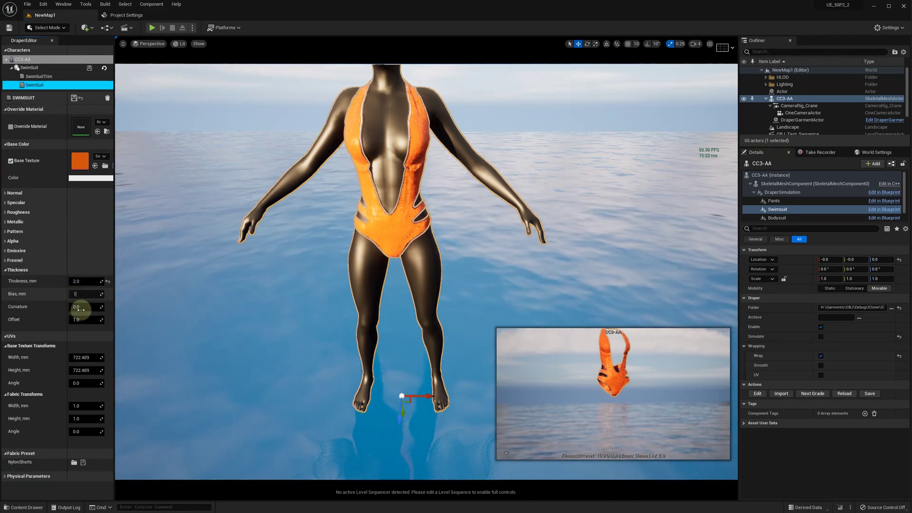
pyautogui.click(82, 307)
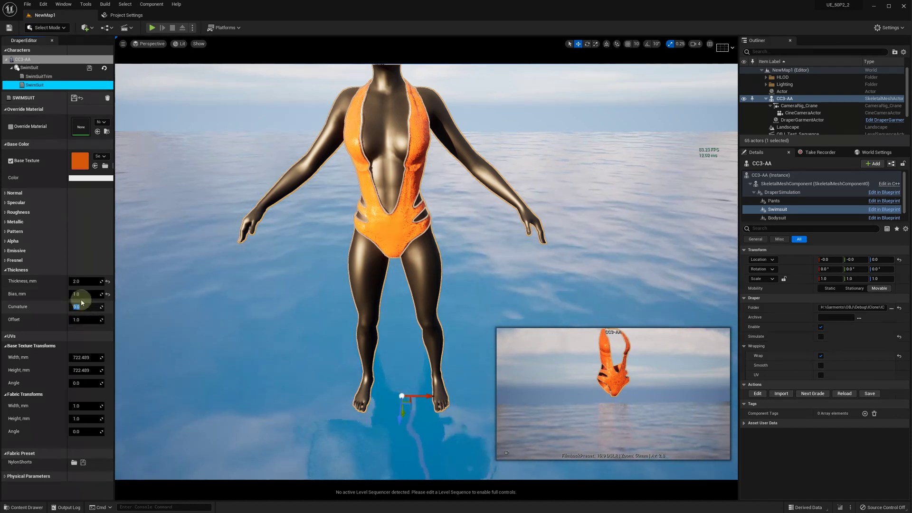
# Step: Set the SwimSuit material's thickness to 1 mm and bias to 0.5 mm, and save the material
pyautogui.click(77, 281)
pyautogui.write('1')
pyautogui.click(78, 293)
pyautogui.write('0')
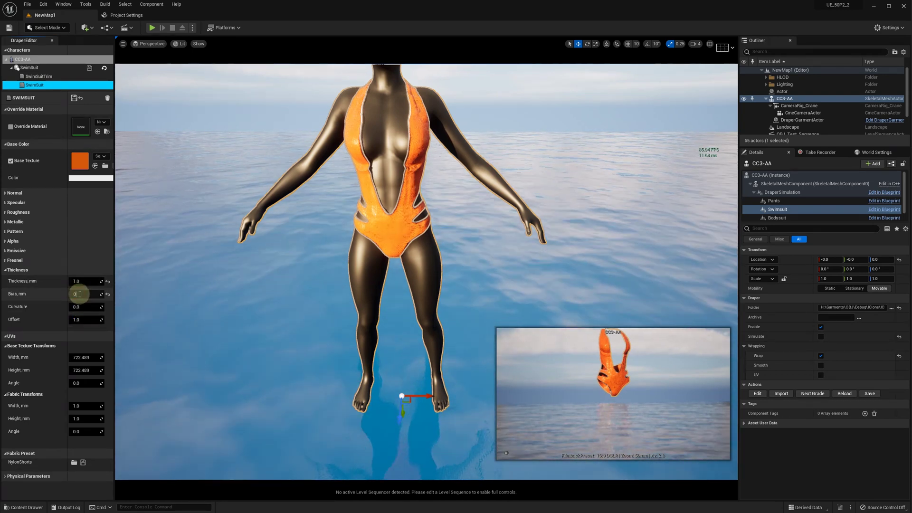
pyautogui.write('.5')
pyautogui.press('Return')
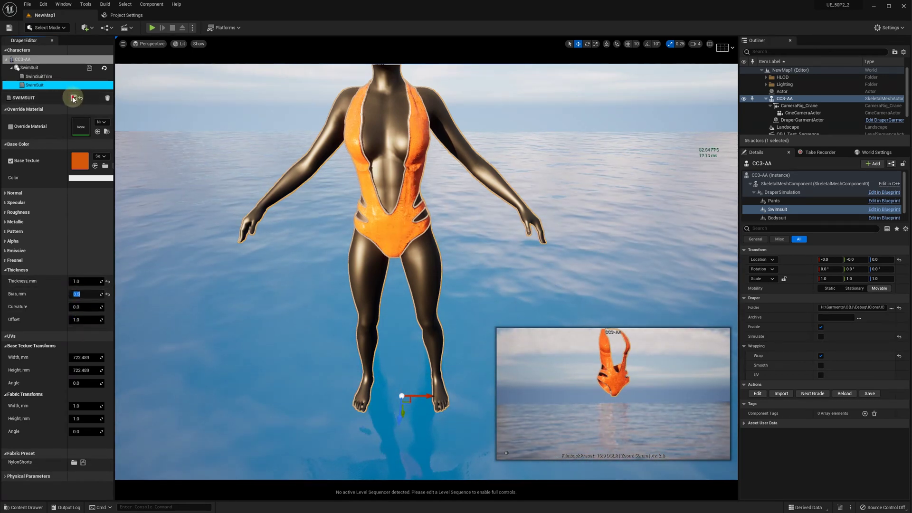
pyautogui.click(73, 99)
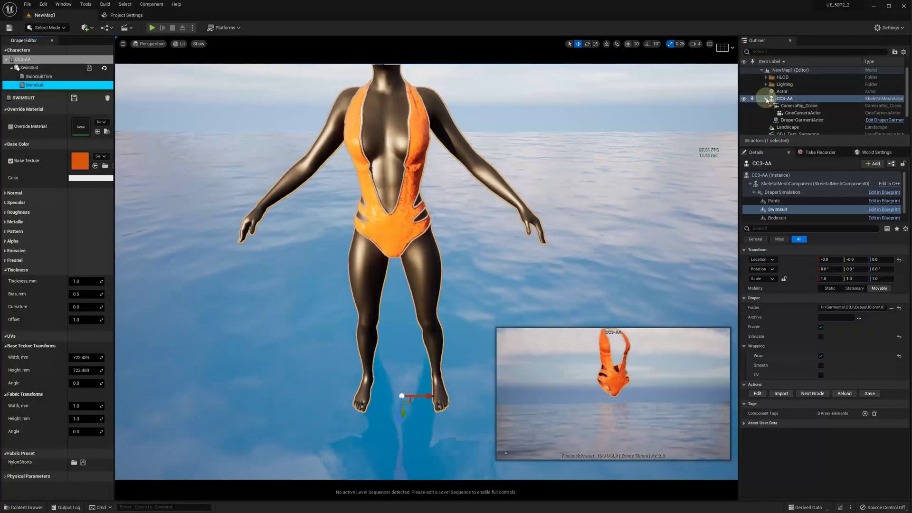
# Step: Enable the Pants garment component again and move the SwimSuit garment above the pants in CC3-AA's garment order
pyautogui.click(774, 201)
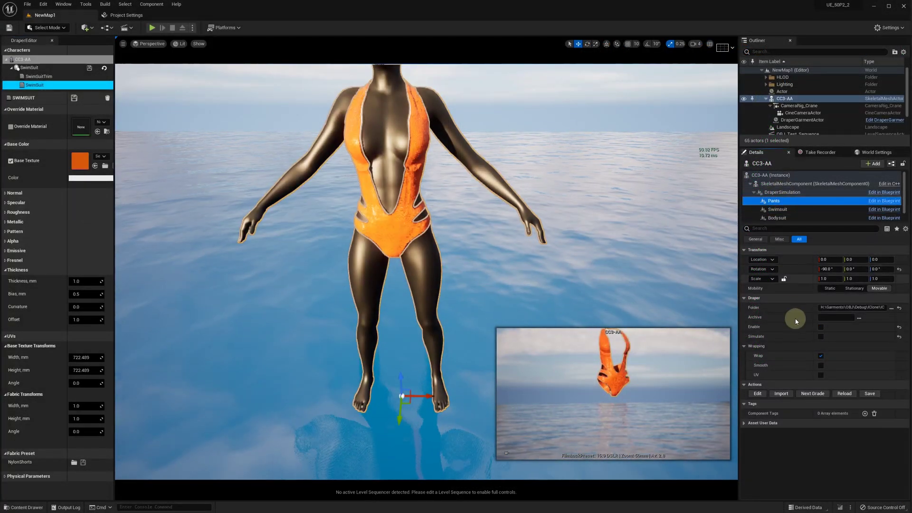
pyautogui.click(820, 327)
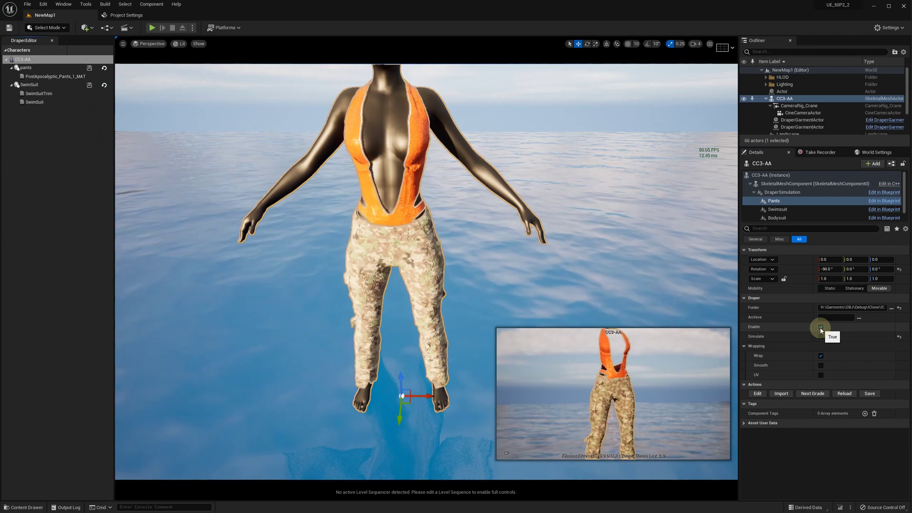
pyautogui.click(317, 126)
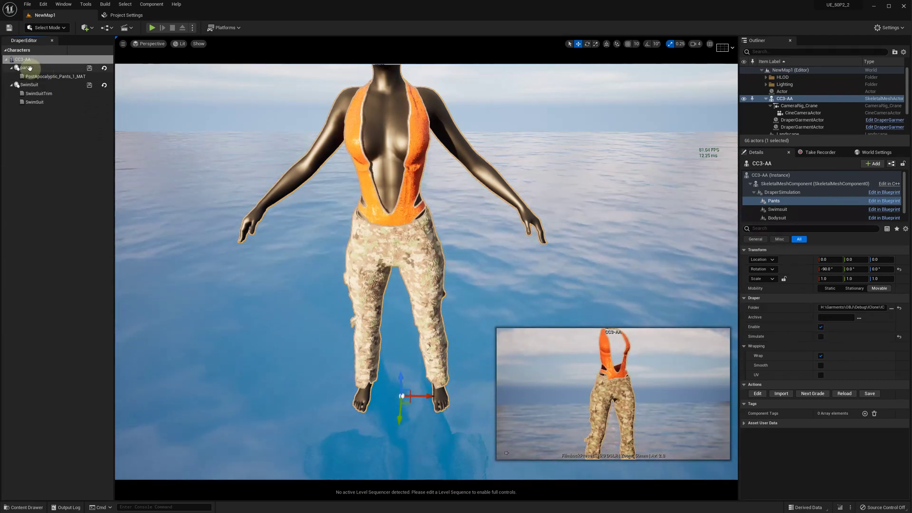
pyautogui.moveTo(30, 85); pyautogui.dragTo(27, 67)
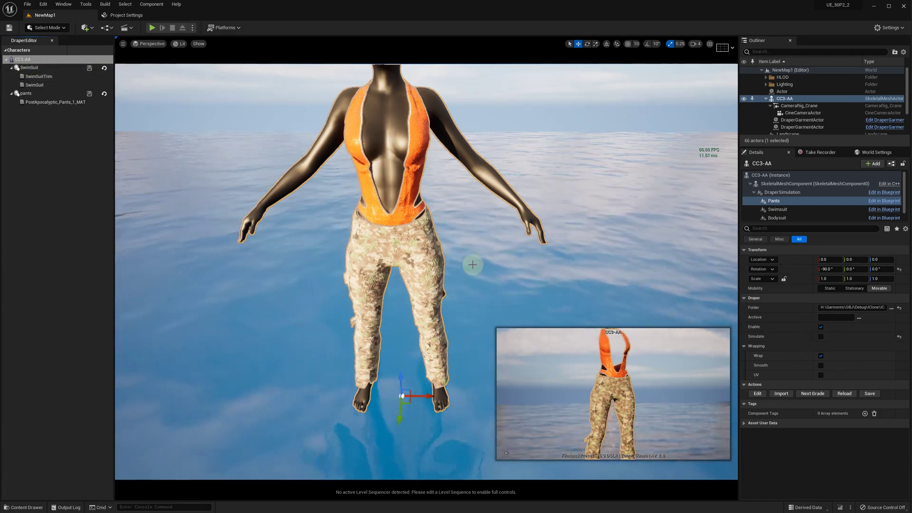
pyautogui.moveTo(472, 264); pyautogui.dragTo(454, 260, button='right')
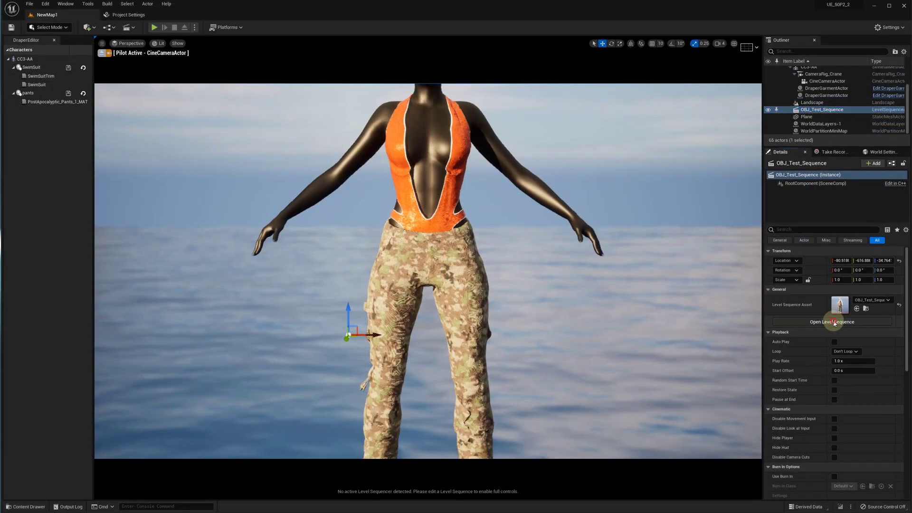
# Step: Open OBJ_Test_Sequence in the sequencer and play it to preview the dressed character
pyautogui.click(828, 321)
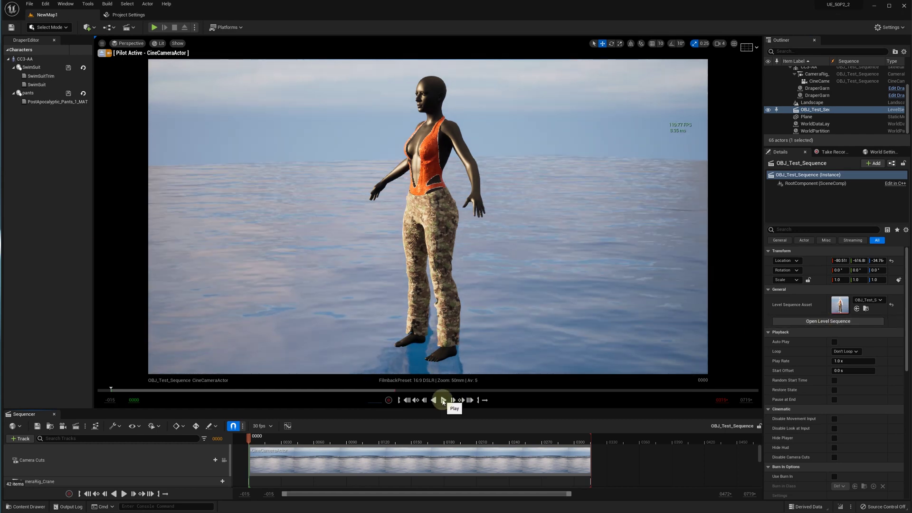
pyautogui.click(443, 400)
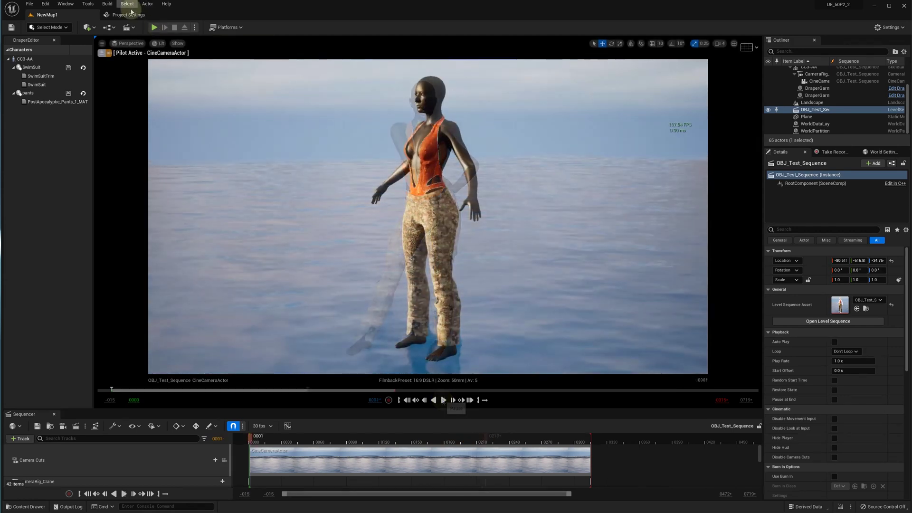
# Step: Set the project's anti-aliasing method to Temporal Super-Resolution (TSR) and replay OBJ_Test_Sequence
pyautogui.click(127, 16)
pyautogui.click(456, 94)
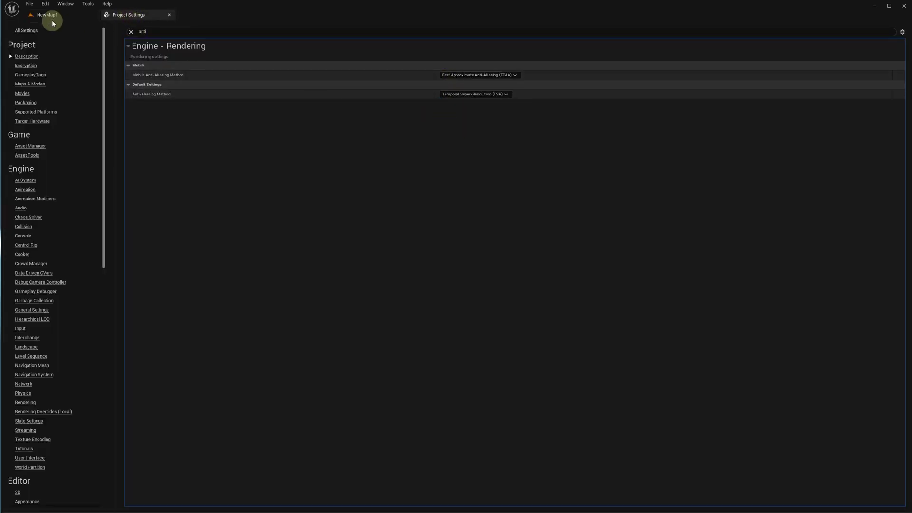
pyautogui.click(36, 16)
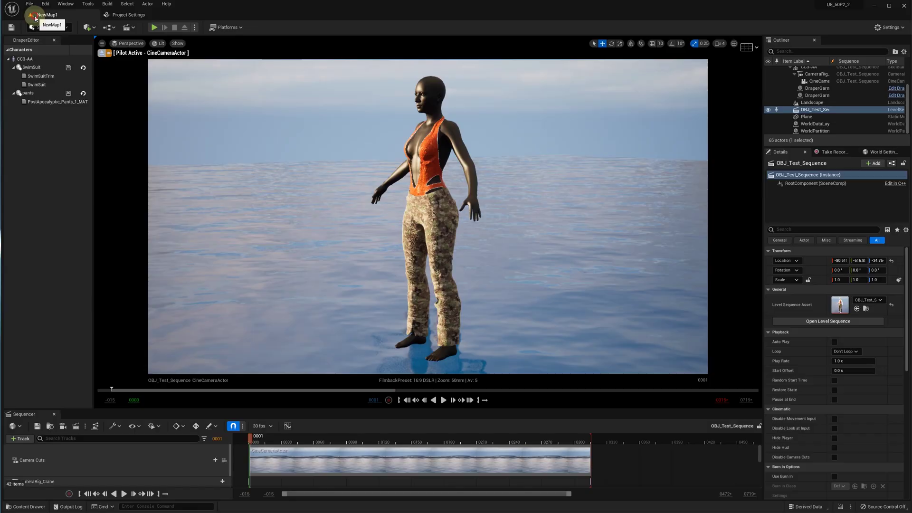
pyautogui.click(444, 401)
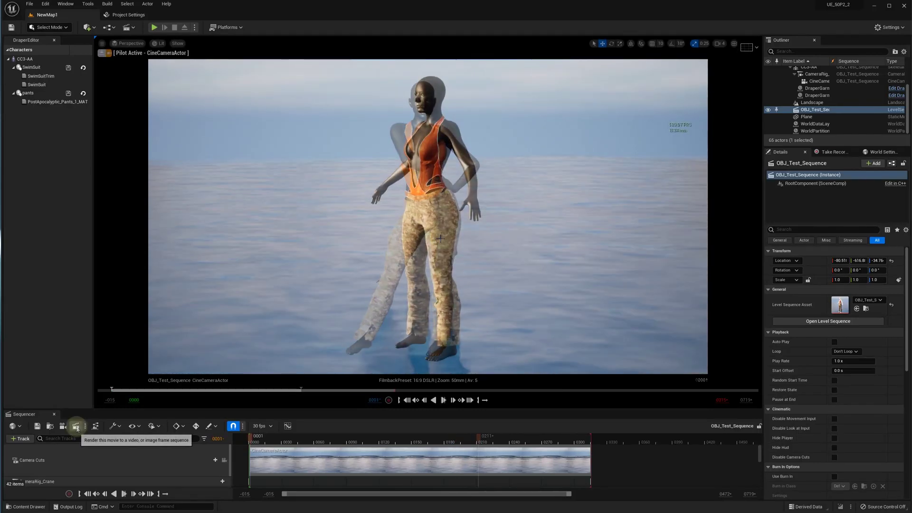
# Step: Render OBJ_Test_Sequence locally through the Movie Render Queue, with output to {project_dir}/Saved/MovieRenders/01
pyautogui.click(75, 426)
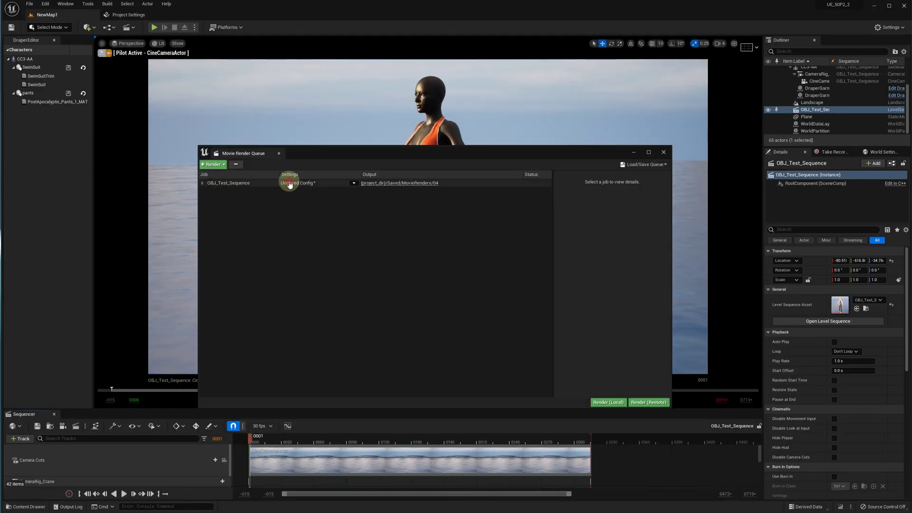
pyautogui.click(289, 183)
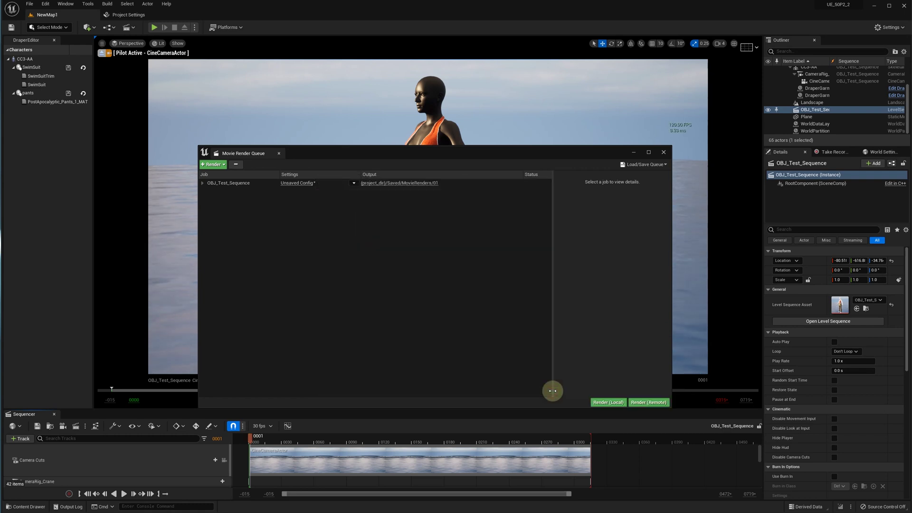
pyautogui.click(611, 402)
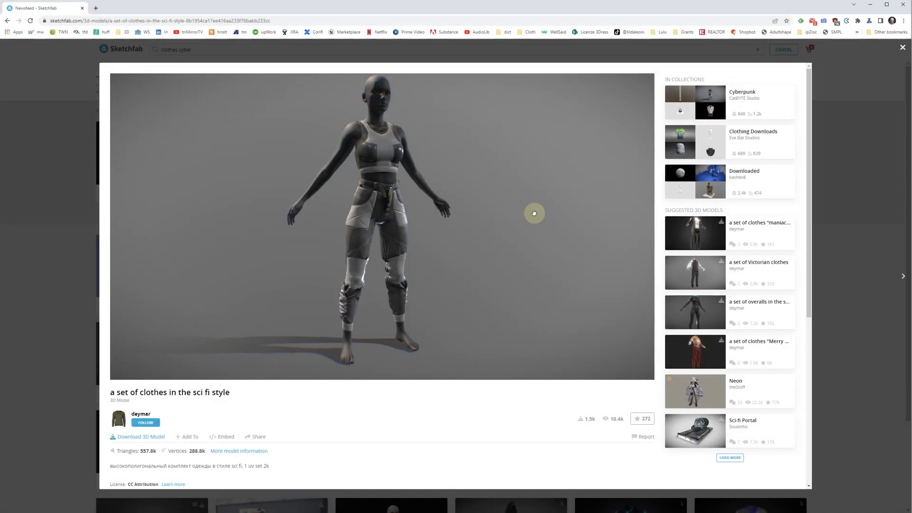
# Step: Examine the back of the sci-fi style clothes model on Sketchfab
pyautogui.moveTo(527, 213); pyautogui.dragTo(423, 212)
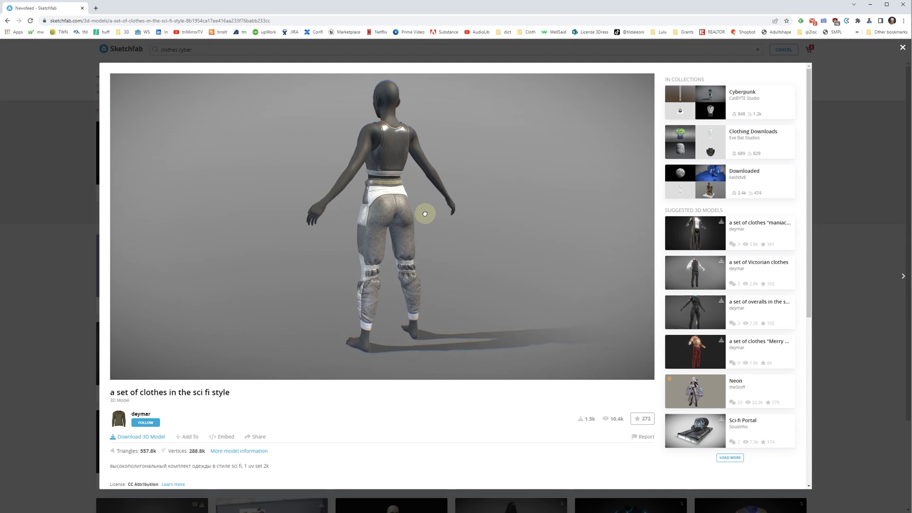
# Step: Switch to Maya and import high.fbx from the downloaded outfit's source model folder into the empty scene
pyautogui.hotkey('alt', 'Tab')
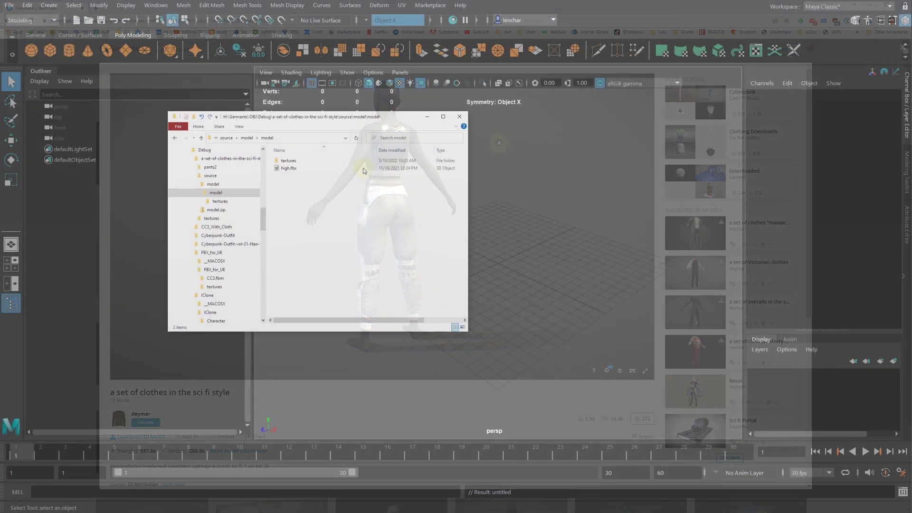
pyautogui.click(299, 168)
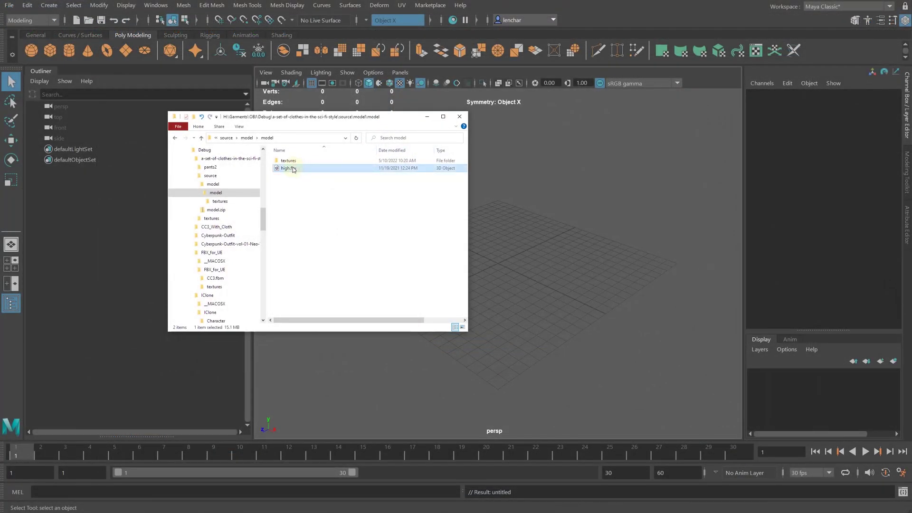
pyautogui.moveTo(365, 180); pyautogui.dragTo(555, 206)
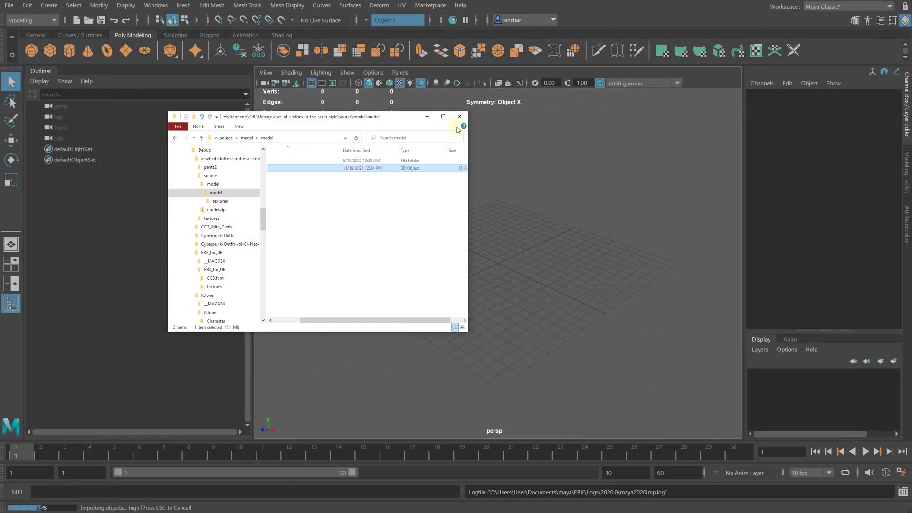
pyautogui.click(428, 120)
# Step: Delete the Body1 mannequin mesh from the imported outfit
pyautogui.click(371, 190)
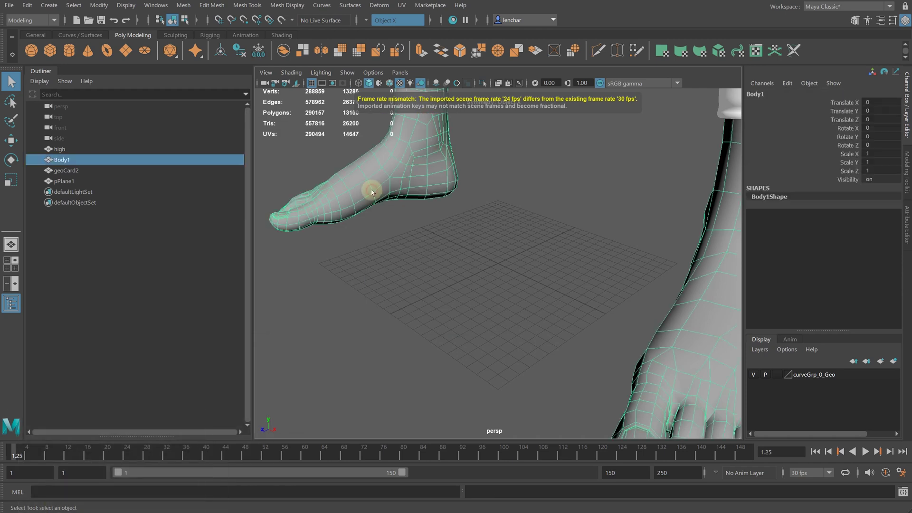
pyautogui.press('f')
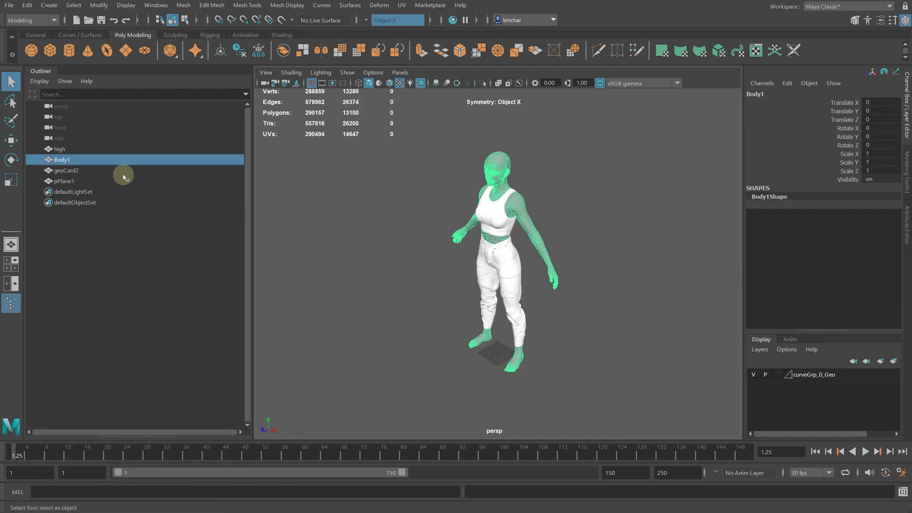
pyautogui.press('Delete')
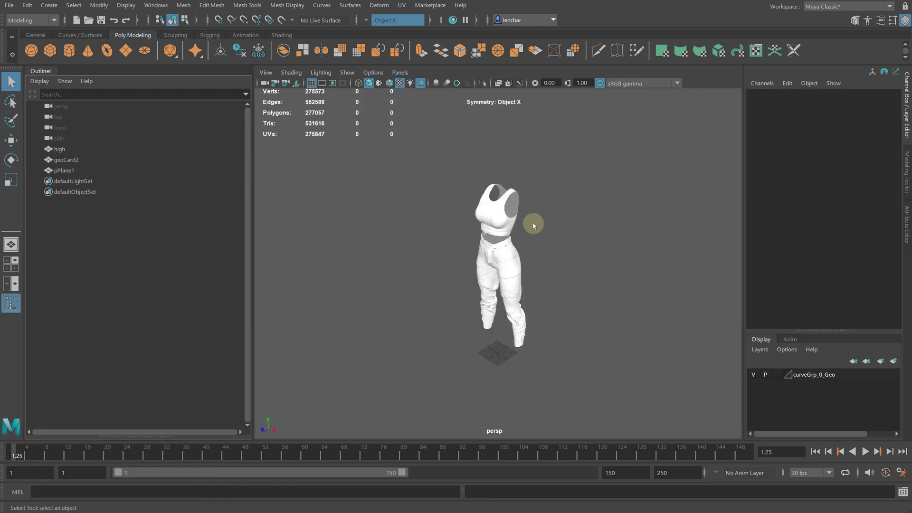
# Step: Duplicate the high clothing mesh, naming the copy Pants and the original Top
pyautogui.keyDown('alt'); pyautogui.moveTo(561, 229); pyautogui.dragTo(275, 175); pyautogui.keyUp('alt')
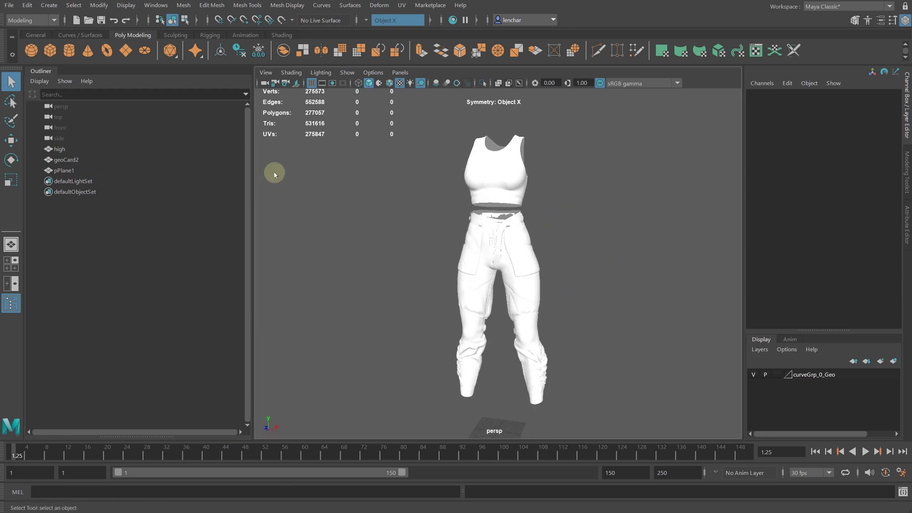
pyautogui.click(60, 149)
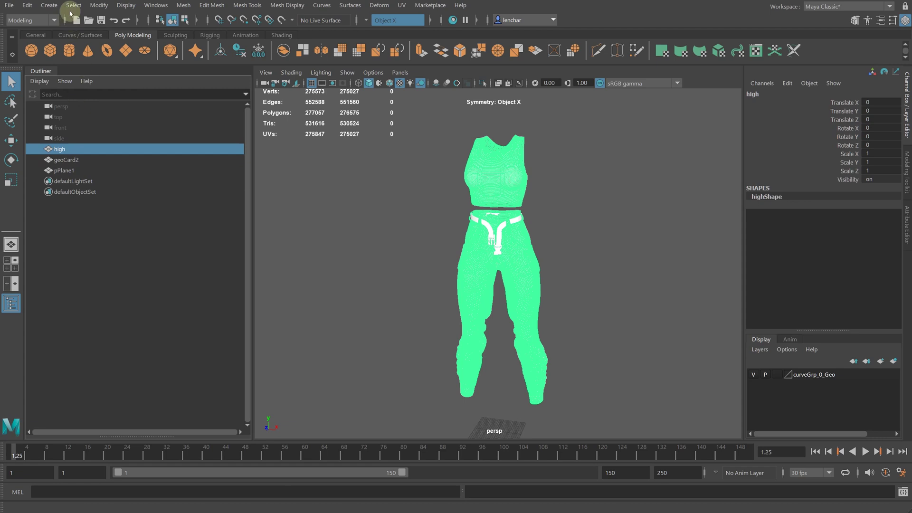
pyautogui.click(27, 5)
pyautogui.click(67, 159)
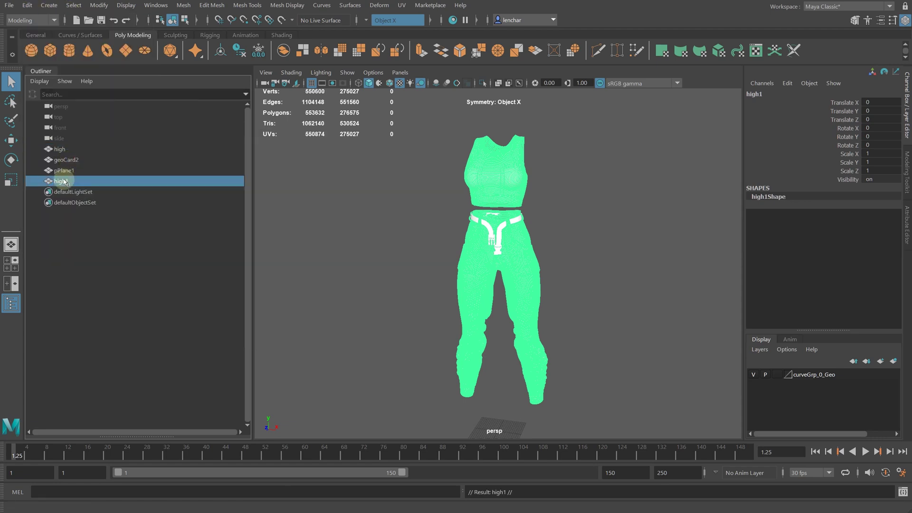
pyautogui.doubleClick(64, 181)
pyautogui.write('Pants')
pyautogui.press('Return')
pyautogui.click(60, 150)
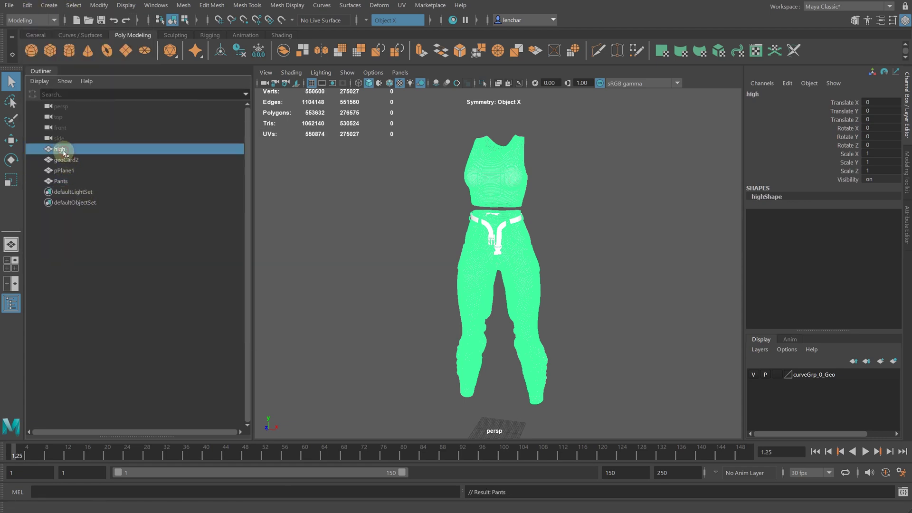
pyautogui.write('Top')
pyautogui.press('Return')
# Step: Hide the Pants, pPlane1 and geoCard2 objects to isolate the Top mesh
pyautogui.click(61, 181)
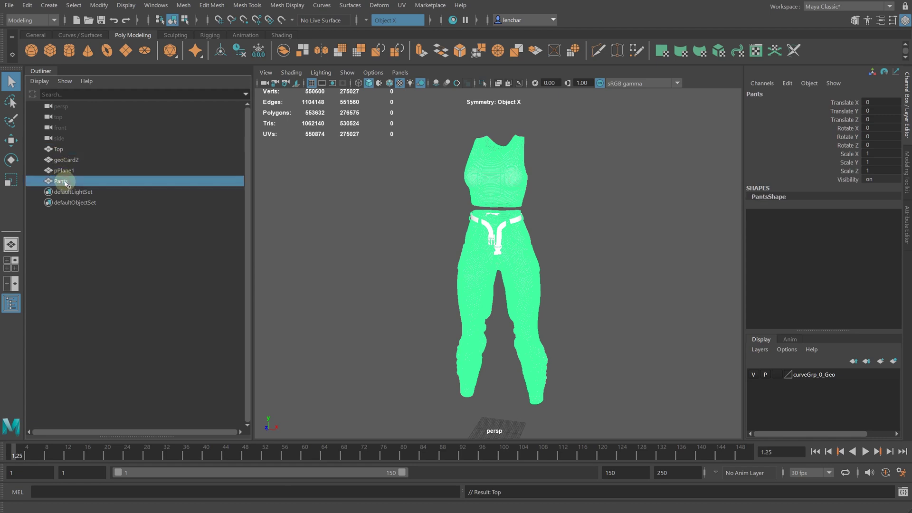
pyautogui.hotkey('ctrl', 'h')
pyautogui.click(64, 171)
pyautogui.click(69, 161)
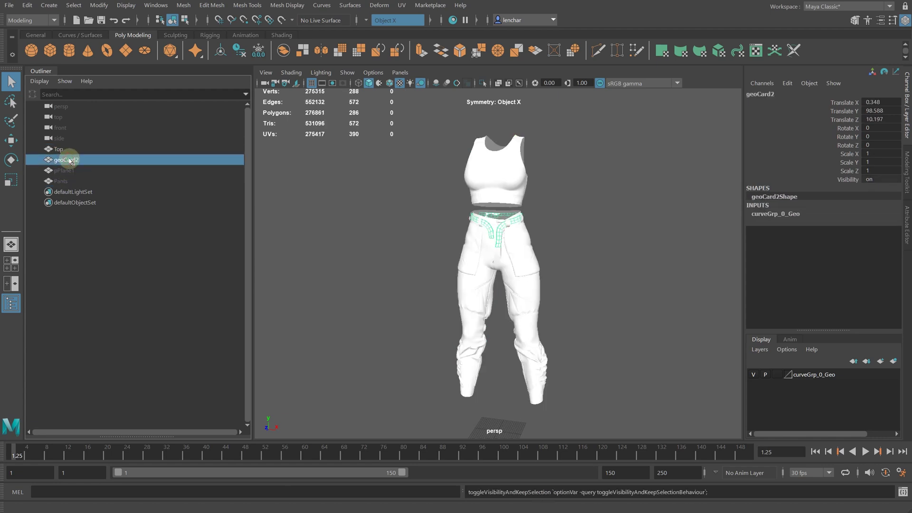
# Step: Delete all the trouser faces from the Top mesh, keeping only the tank top
pyautogui.click(434, 383)
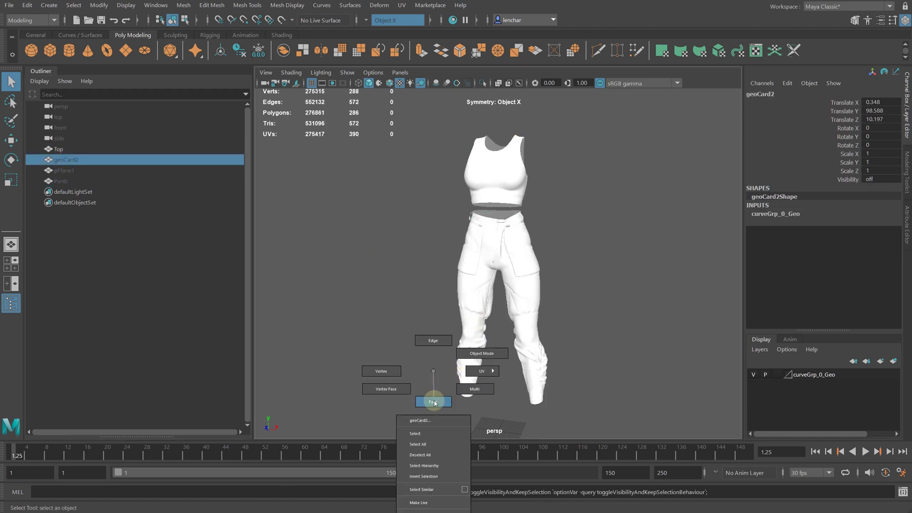
pyautogui.moveTo(434, 401); pyautogui.dragTo(434, 401, button='right')
pyautogui.click(475, 323)
pyautogui.moveTo(475, 323); pyautogui.dragTo(466, 374, button='right')
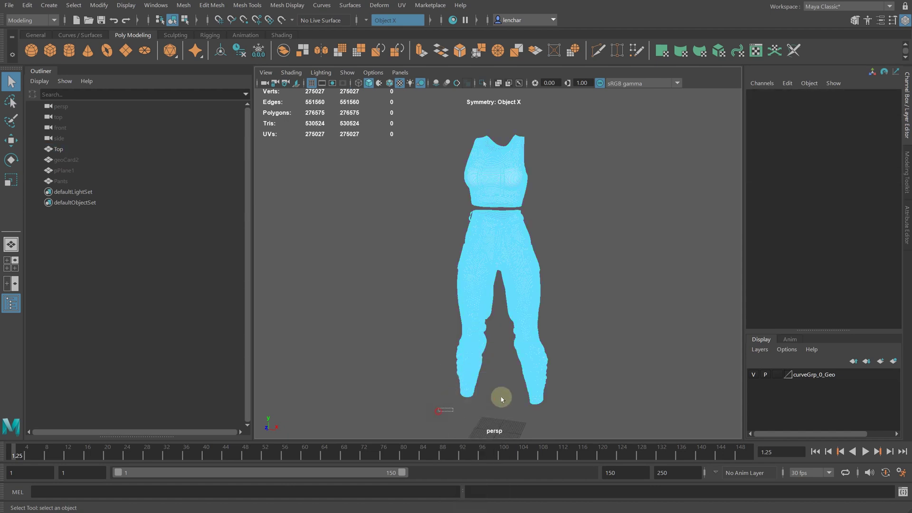
pyautogui.moveTo(562, 240); pyautogui.dragTo(563, 238)
pyautogui.press('Delete')
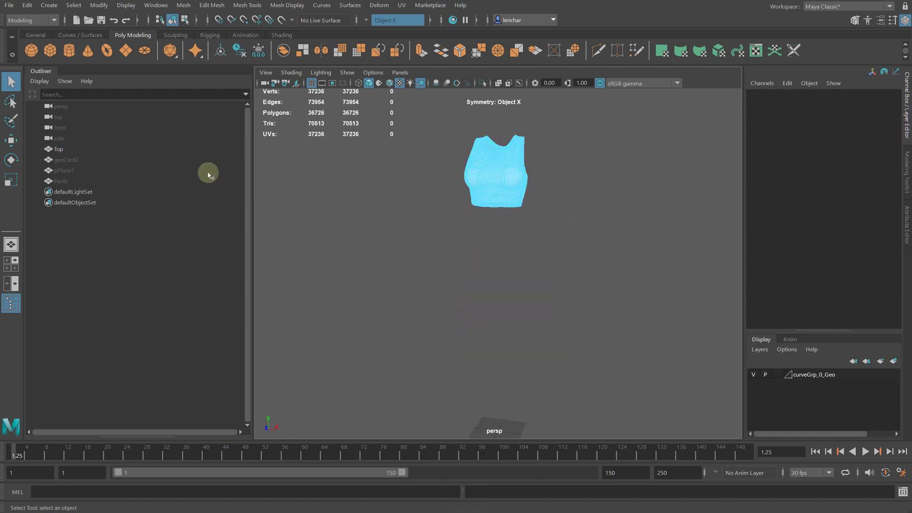
# Step: Hide Top, show Pants, and delete the tank top faces from the Pants mesh
pyautogui.click(59, 149)
pyautogui.click(61, 181)
pyautogui.press('h')
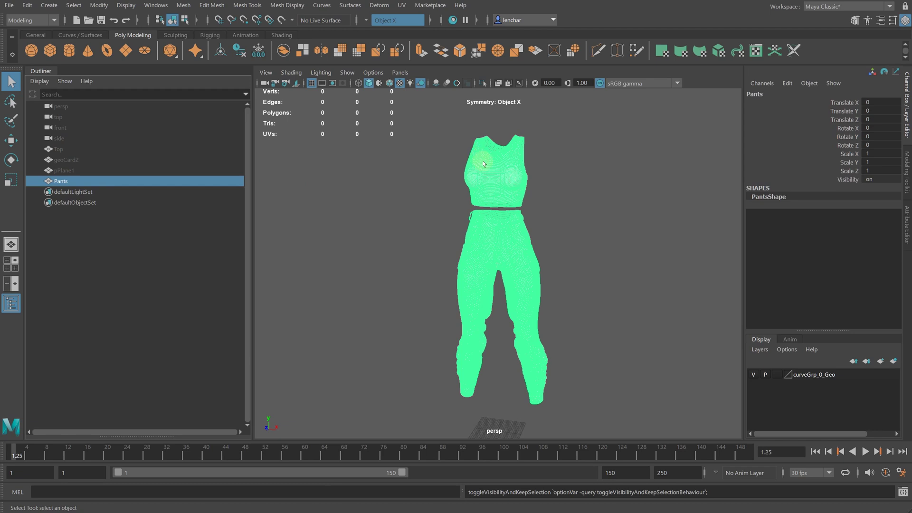
pyautogui.moveTo(484, 164); pyautogui.dragTo(479, 174, button='right')
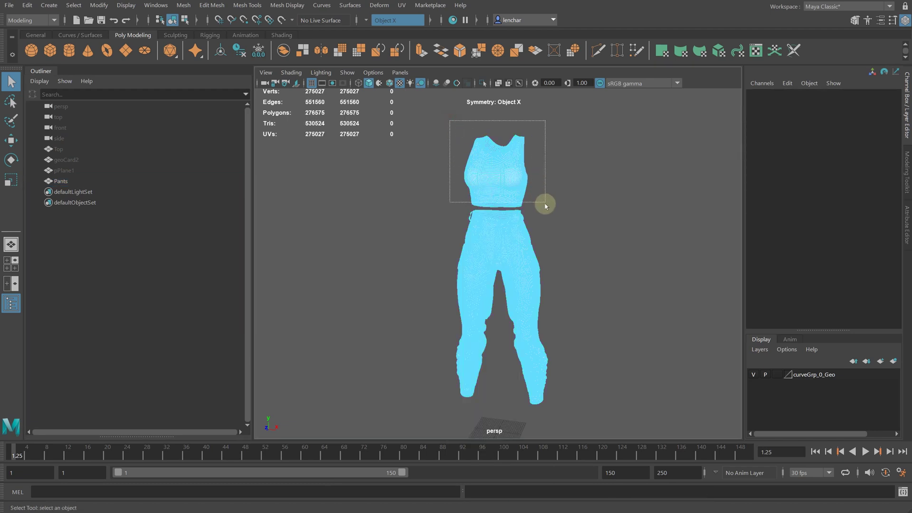
pyautogui.moveTo(546, 205); pyautogui.dragTo(545, 205)
pyautogui.press('Delete')
# Step: Make the hidden Top, geoCard2 and pPlane1 objects visible again
pyautogui.click(59, 149)
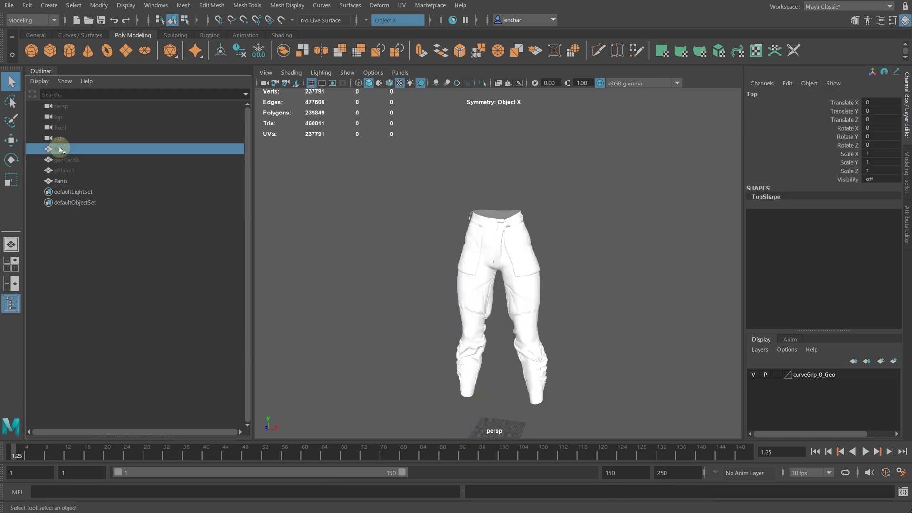
pyautogui.press('h')
pyautogui.click(65, 159)
pyautogui.press('h')
pyautogui.click(64, 170)
pyautogui.press('h')
# Step: Export the Pants mesh as pants.obj in OBJexport format to the a-set-of-clothes-in-the-sci-fi-style folder
pyautogui.click(60, 181)
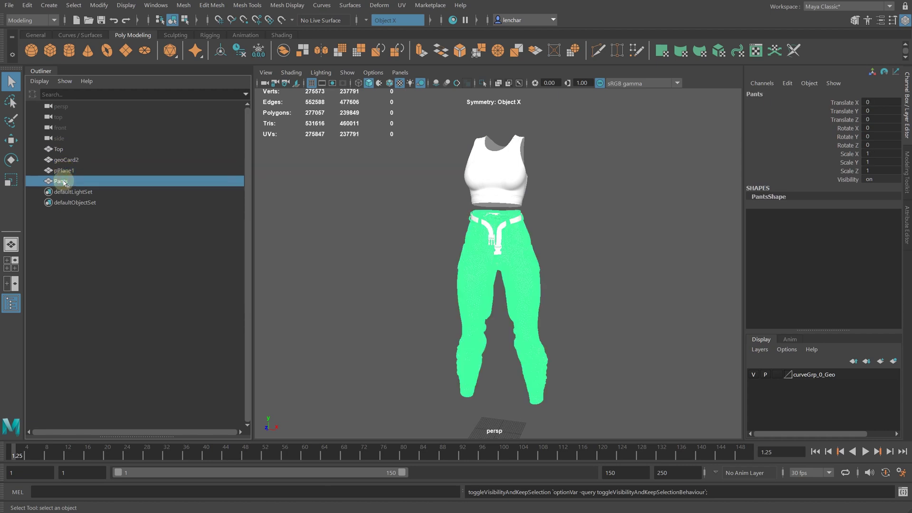
pyautogui.click(9, 5)
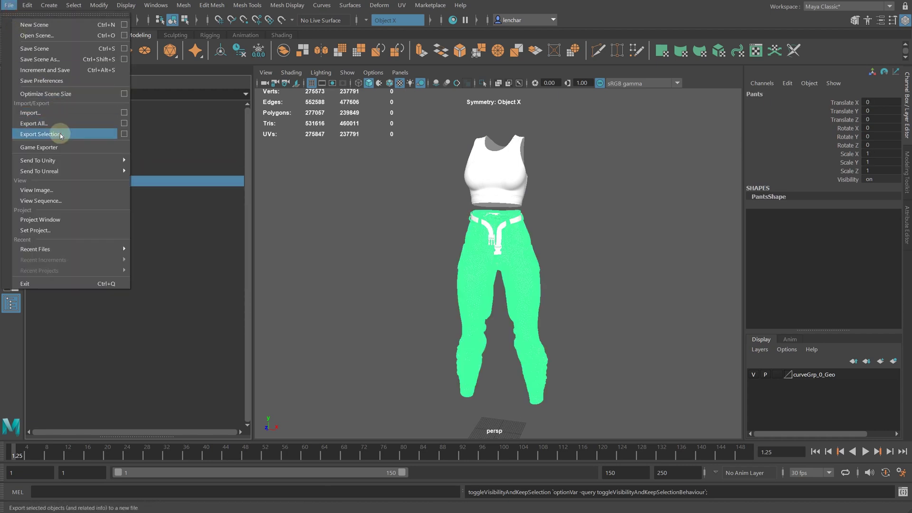
pyautogui.click(40, 134)
pyautogui.click(330, 119)
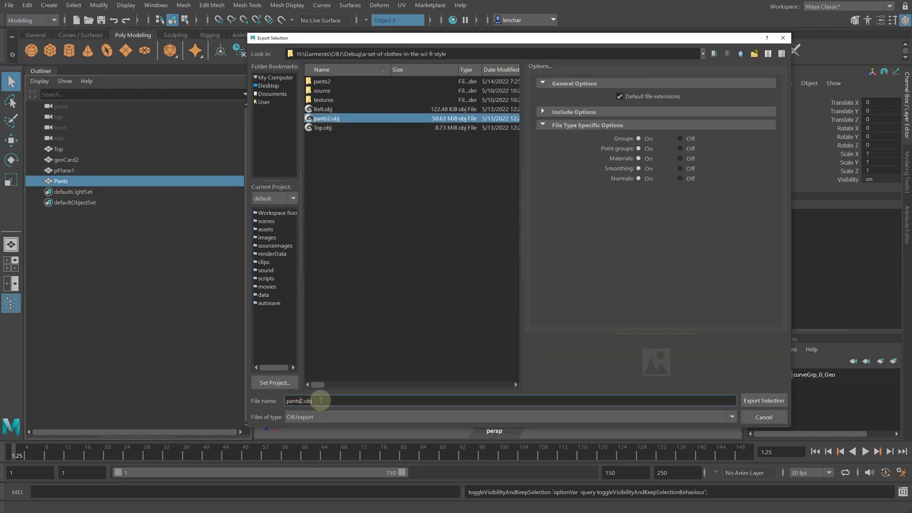
pyautogui.press('Return')
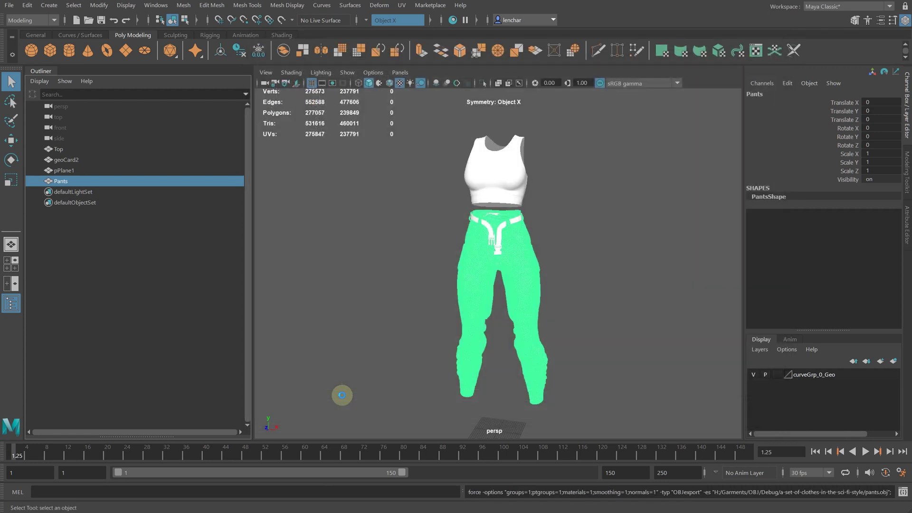
# Step: Export the Top mesh to the same folder as Top.obj, replacing the existing file
pyautogui.click(60, 150)
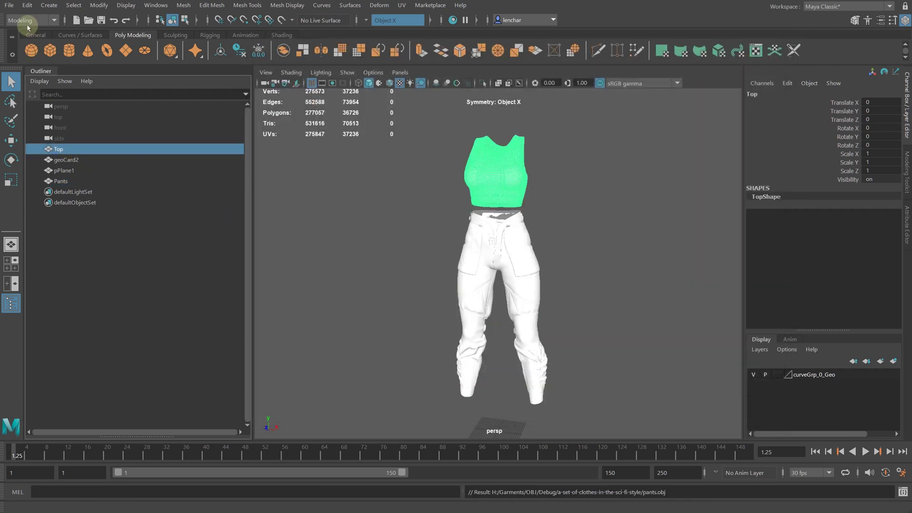
pyautogui.click(9, 5)
pyautogui.click(48, 134)
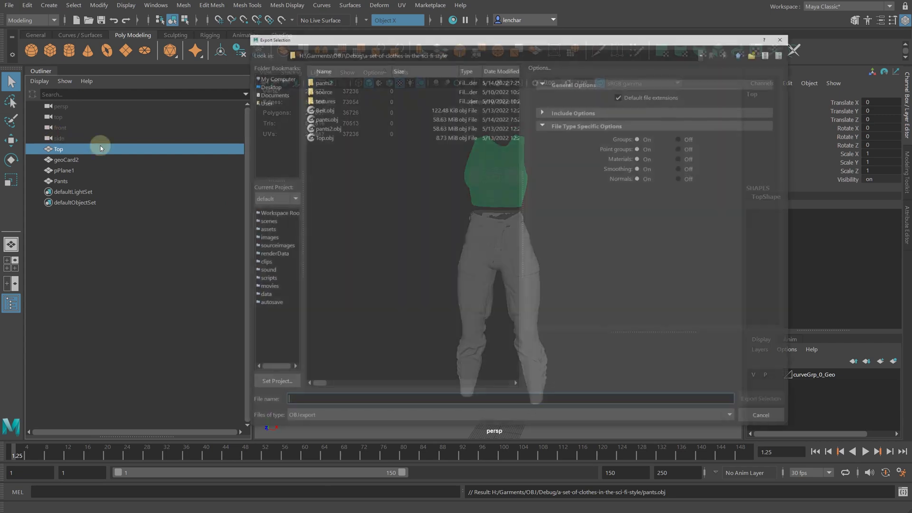
pyautogui.doubleClick(323, 138)
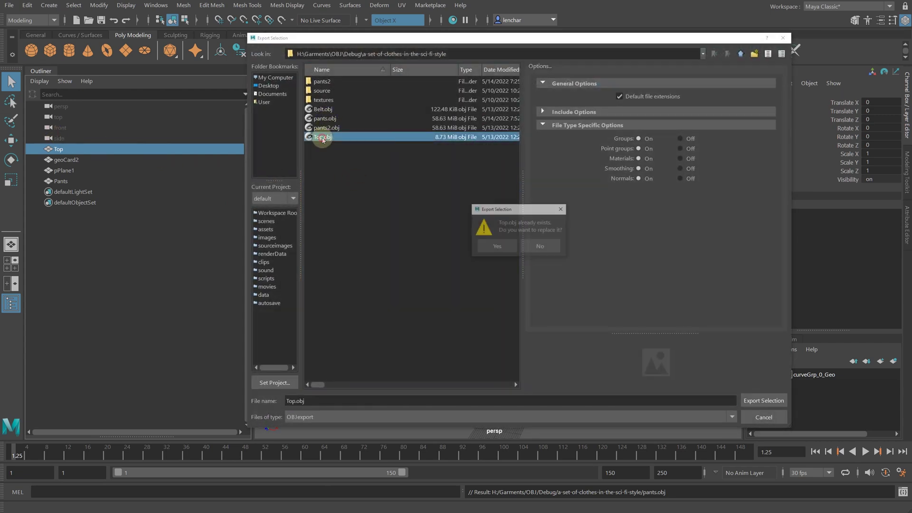
pyautogui.click(495, 243)
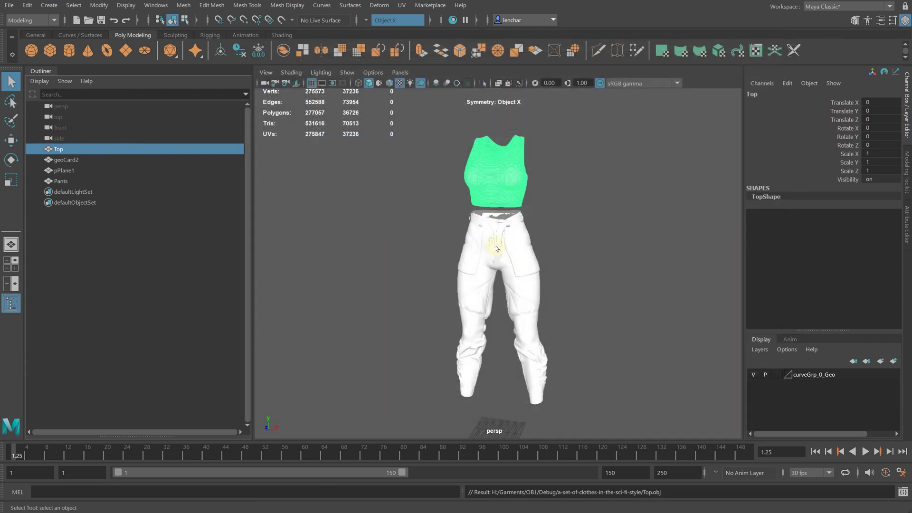
# Step: Export geoCard2 and pPlane1 together as Belt.obj, replacing the existing file
pyautogui.click(67, 160)
pyautogui.keyDown('ctrl'); pyautogui.click(68, 171); pyautogui.keyUp('ctrl')
pyautogui.rightClick(69, 172)
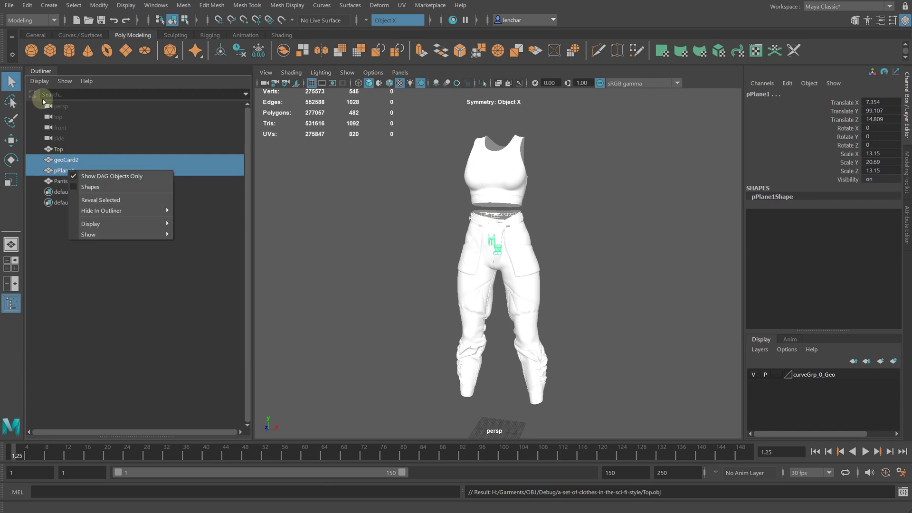
pyautogui.click(12, 6)
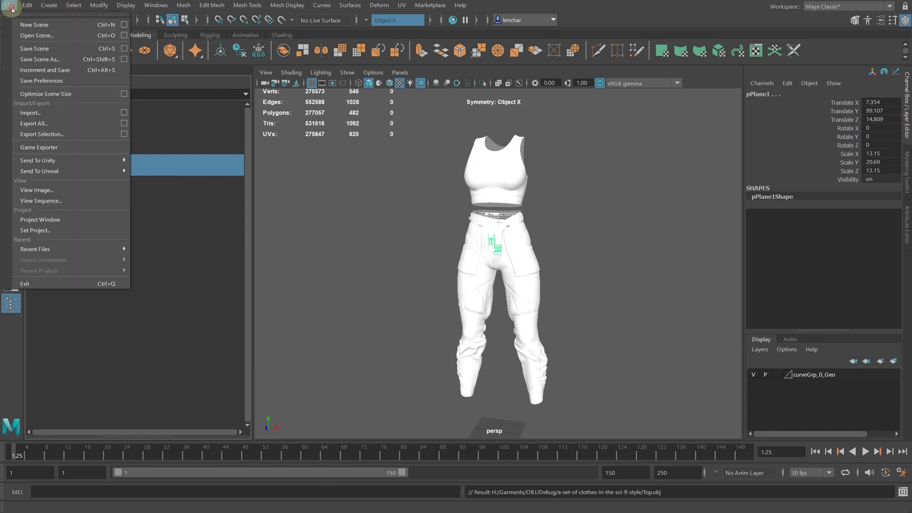
pyautogui.click(57, 133)
pyautogui.doubleClick(323, 109)
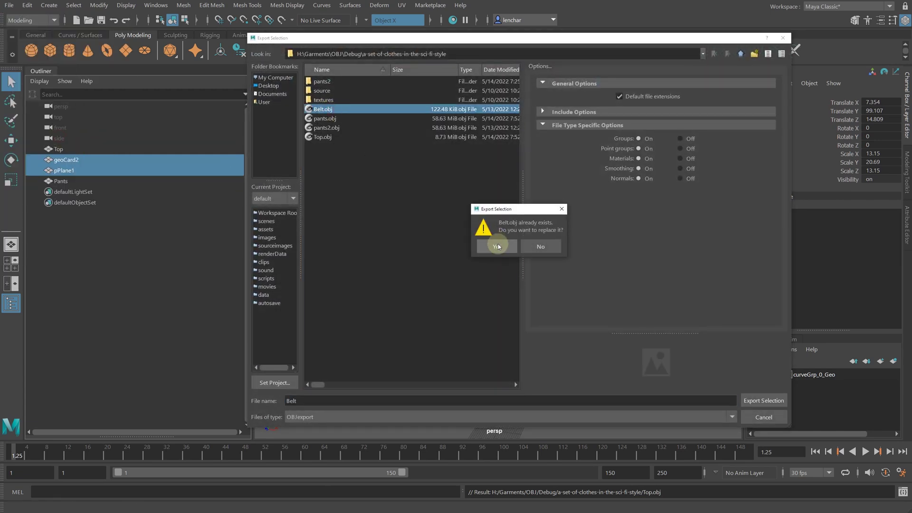
pyautogui.click(497, 246)
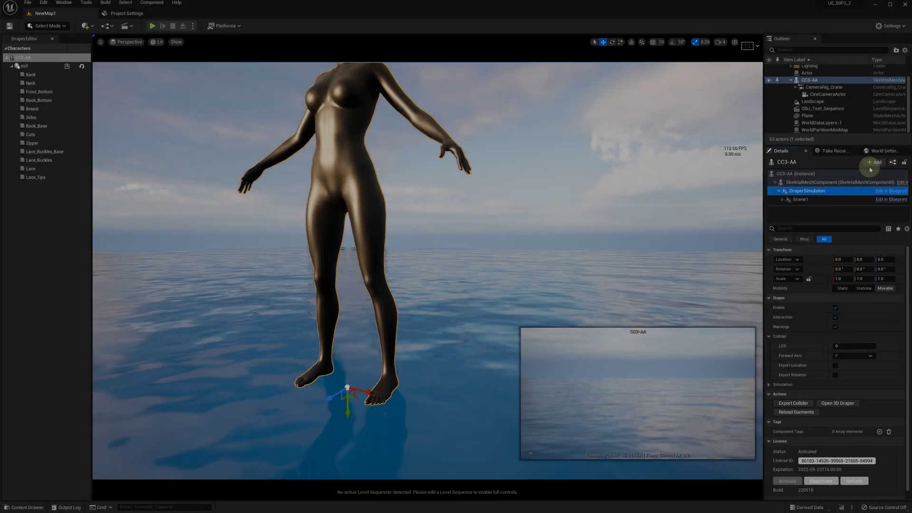
# Step: Switch to Unreal and add a Scene component named Scene2 under CC3-AA's DraperSimulation
pyautogui.click(874, 163)
pyautogui.write('Scene')
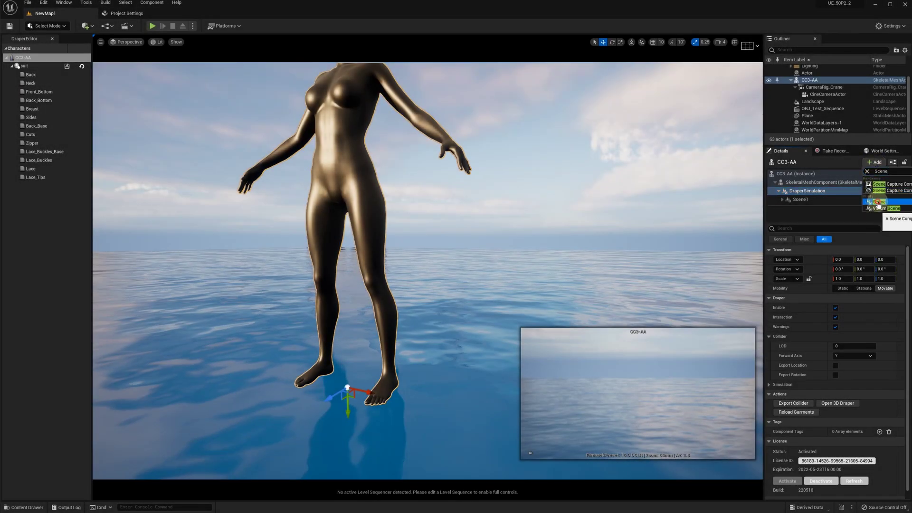
pyautogui.click(878, 203)
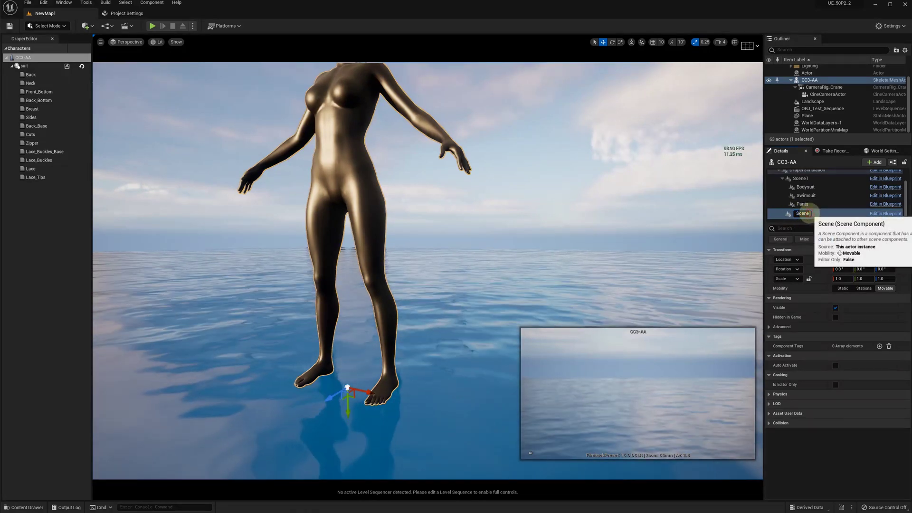
pyautogui.write('2')
pyautogui.press('Return')
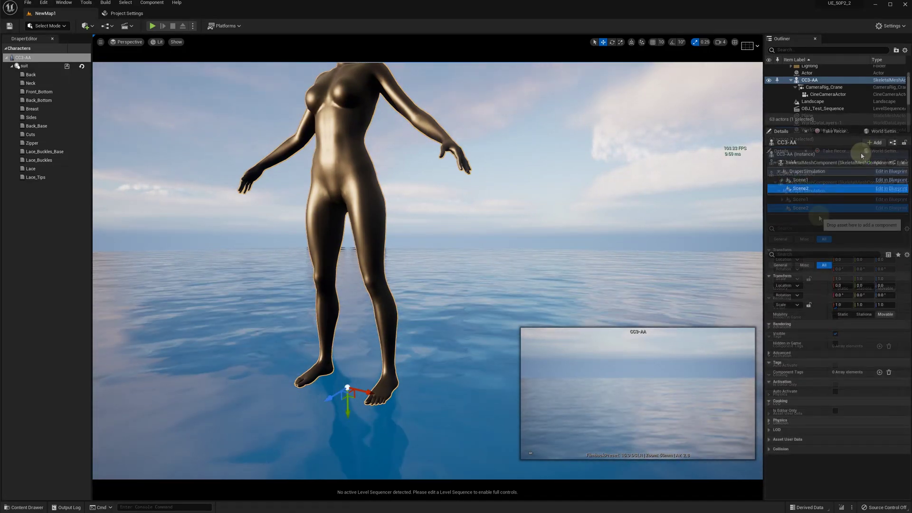
# Step: Add a Draper Garment component named Pants2 under Scene2
pyautogui.click(875, 143)
pyautogui.write('garment')
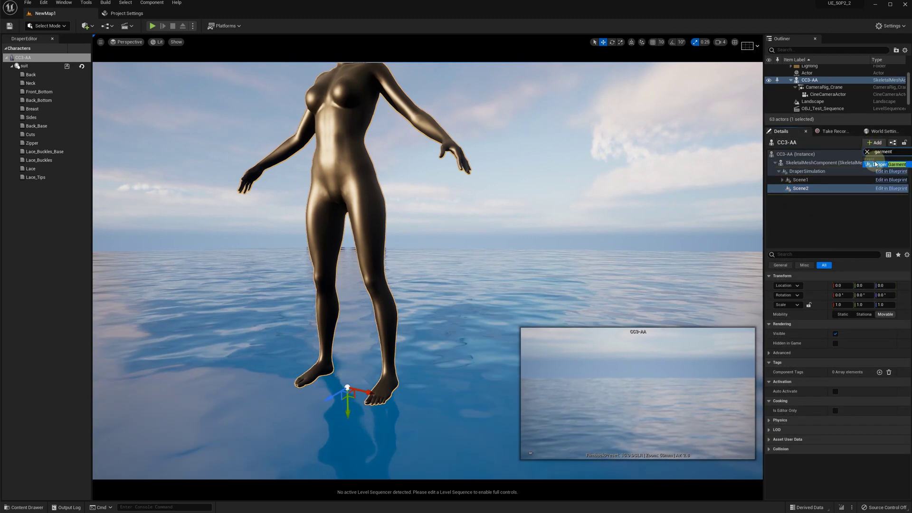
pyautogui.click(876, 164)
pyautogui.write('Pants2')
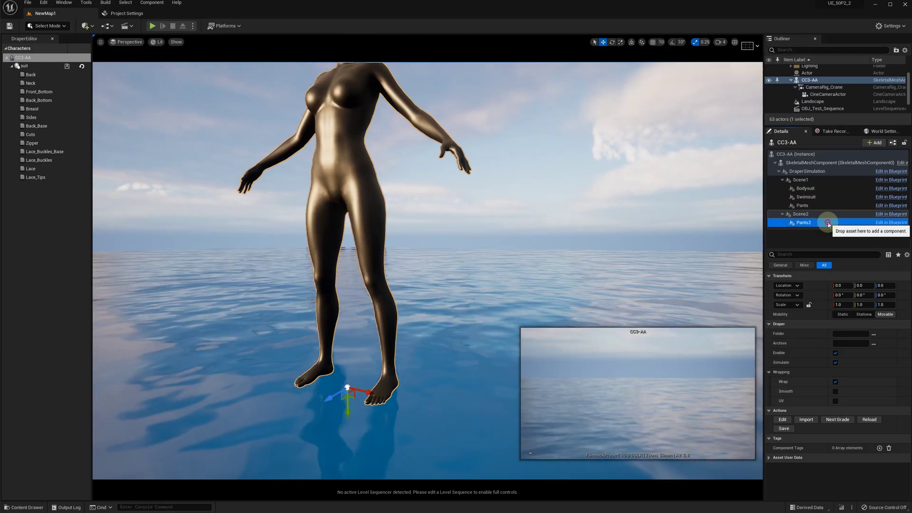
# Step: Add a Draper Garment component named Top under Scene2
pyautogui.click(835, 216)
pyautogui.click(875, 143)
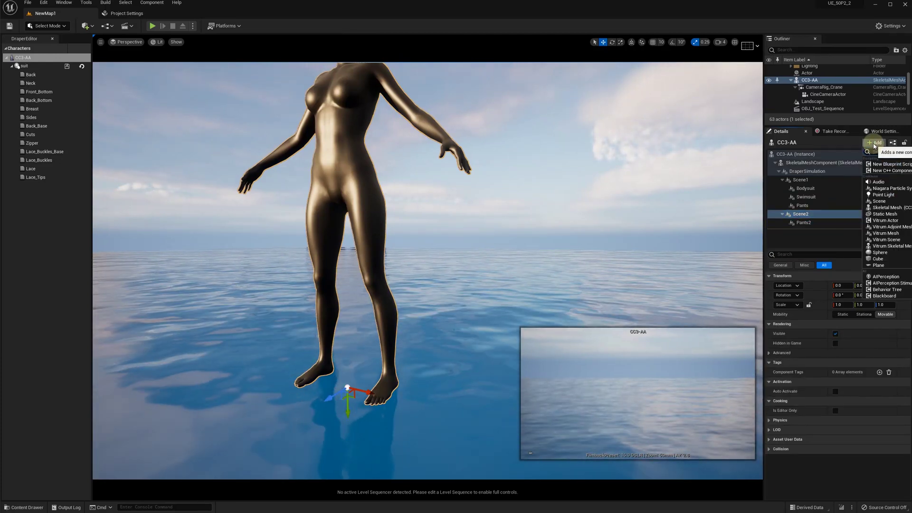
pyautogui.write('garme')
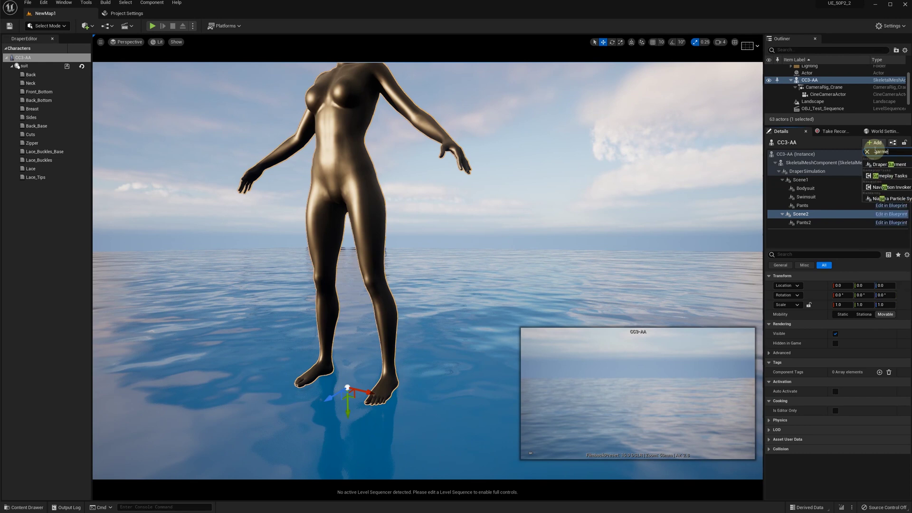
pyautogui.press('Return')
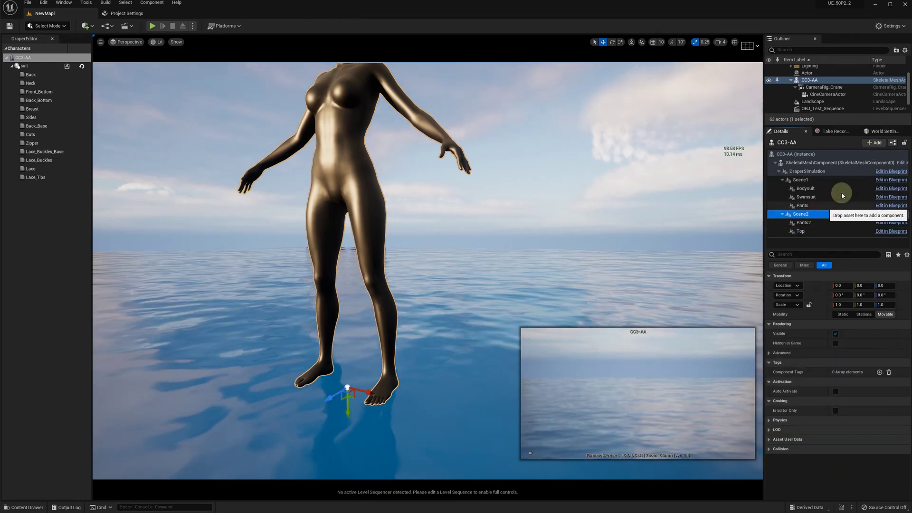
# Step: Add another Draper Garment component under Scene2 and name it Belt
pyautogui.click(817, 215)
pyautogui.click(874, 143)
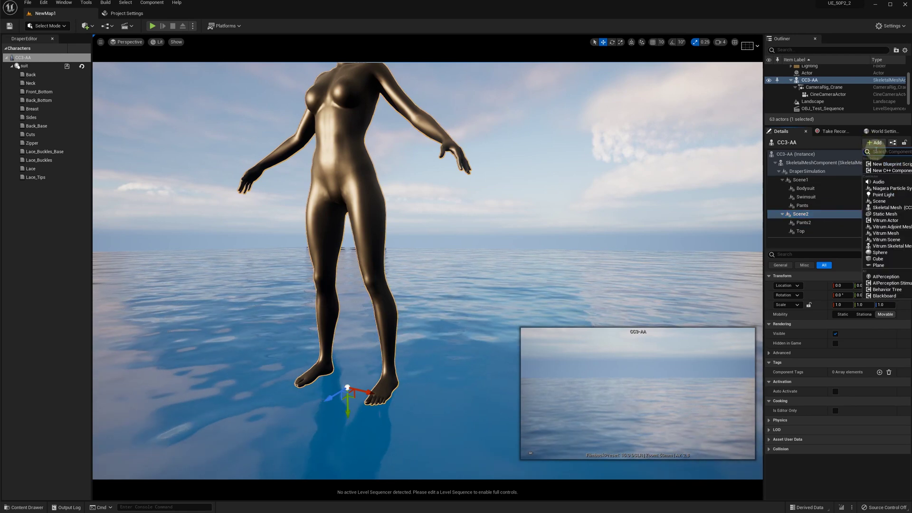
pyautogui.write('garment')
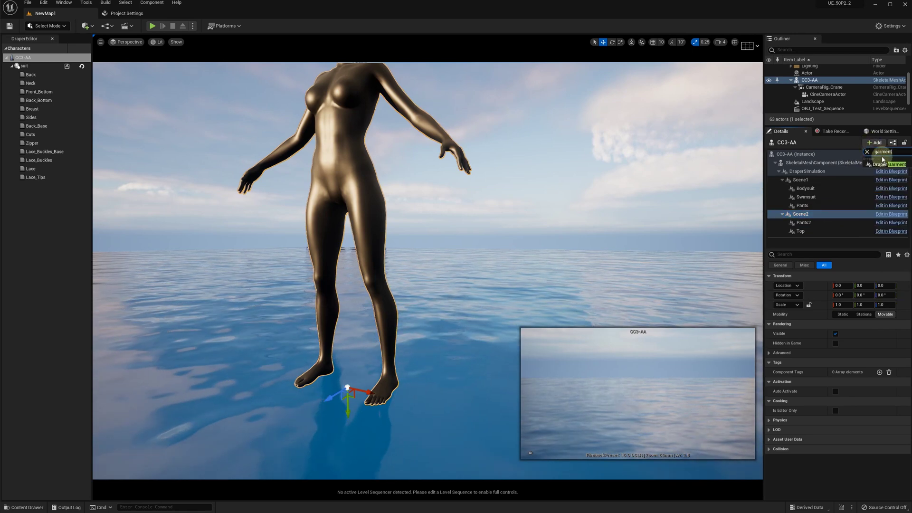
pyautogui.click(887, 164)
pyautogui.write('Be')
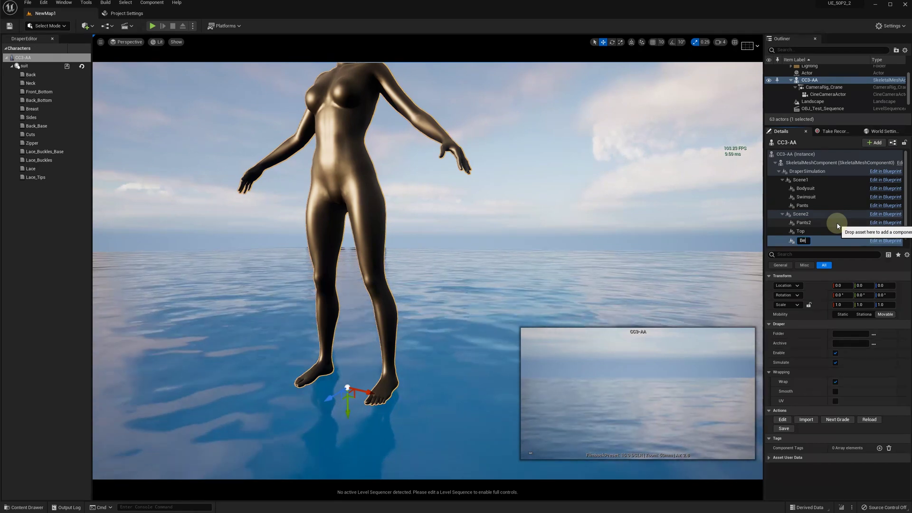
pyautogui.write('lt')
pyautogui.press('Return')
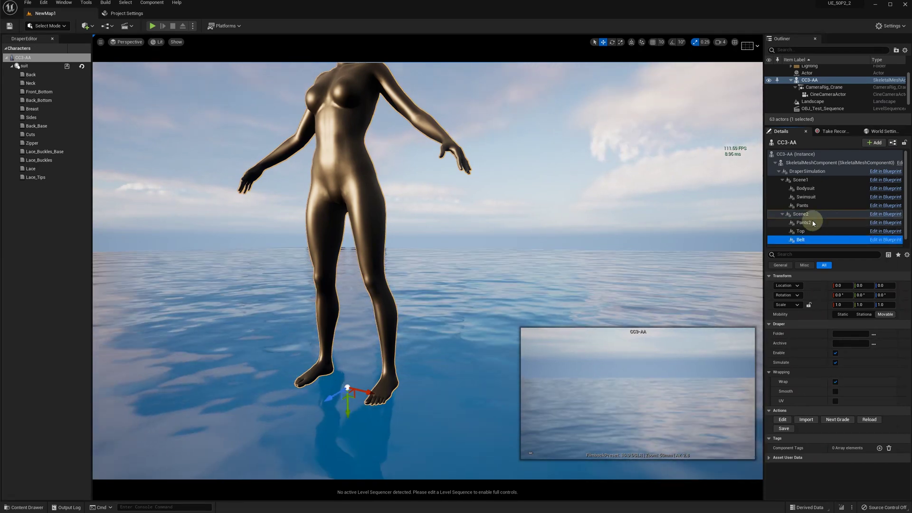
# Step: Turn off Simulate and Wrap for Pants2, and import pants.obj with cloth simulation disabled and validation skipped, overwriting the output folder
pyautogui.click(808, 223)
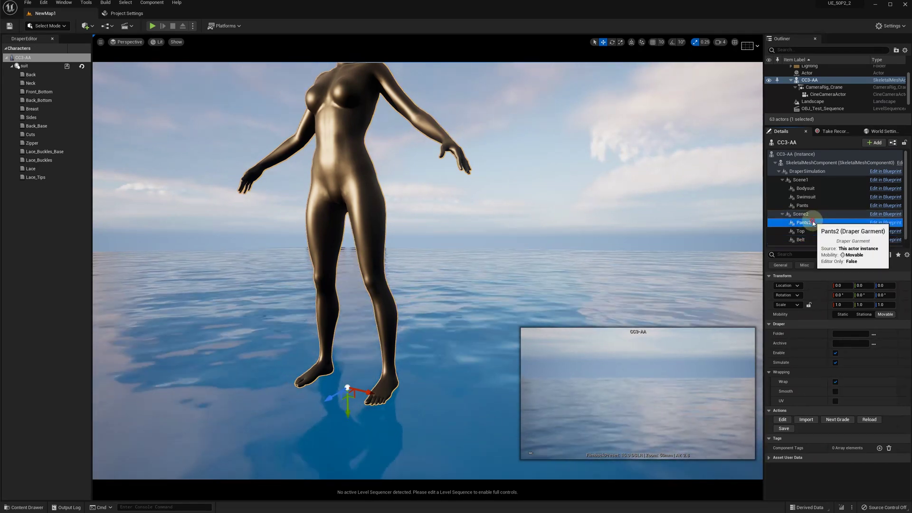
pyautogui.click(808, 420)
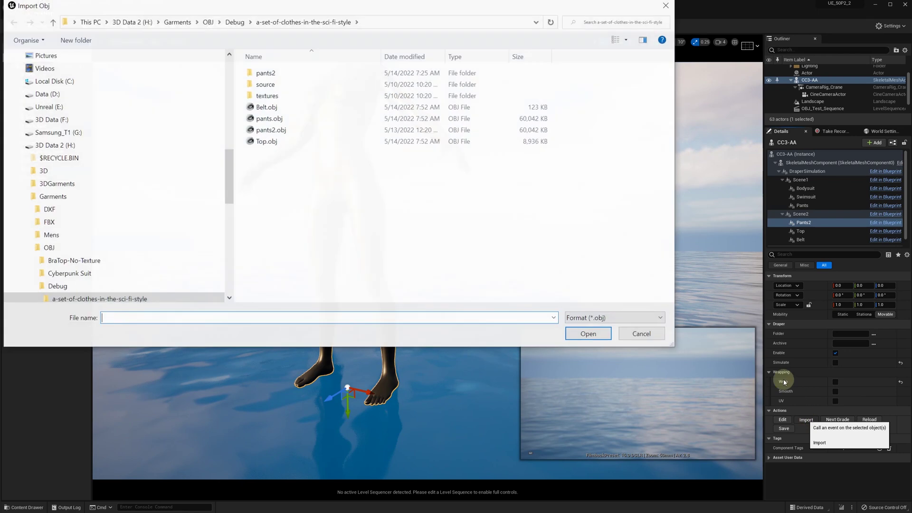
pyautogui.click(273, 120)
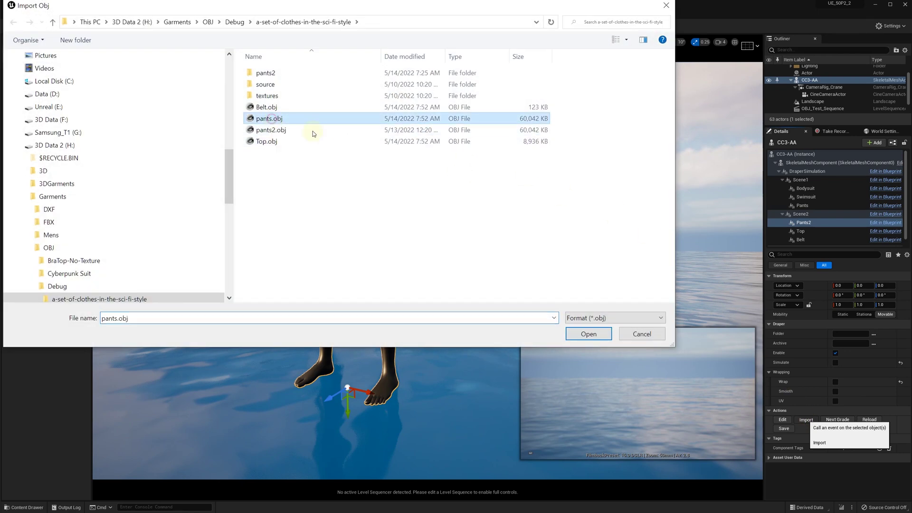
pyautogui.click(588, 334)
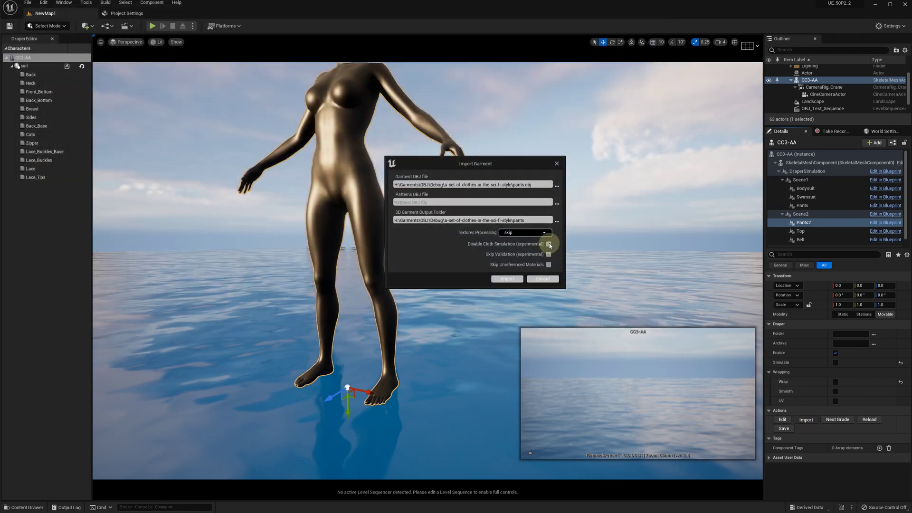
pyautogui.click(507, 279)
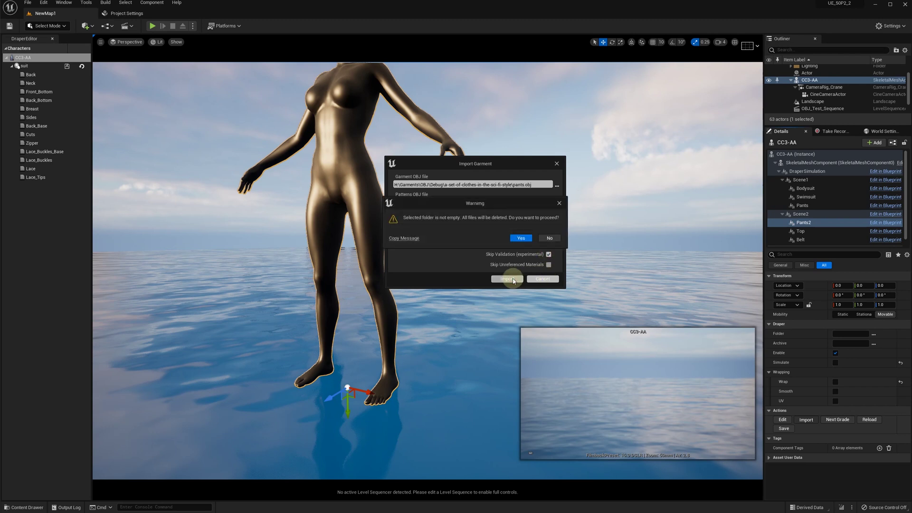
pyautogui.click(521, 238)
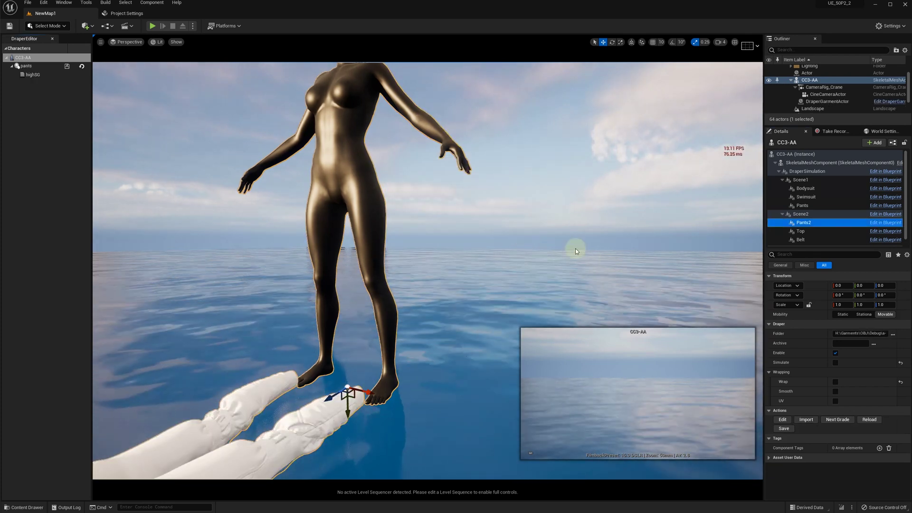
# Step: Set the X rotation of Pants2 to -90° so the trousers stand upright on the character
pyautogui.click(839, 295)
pyautogui.write('90')
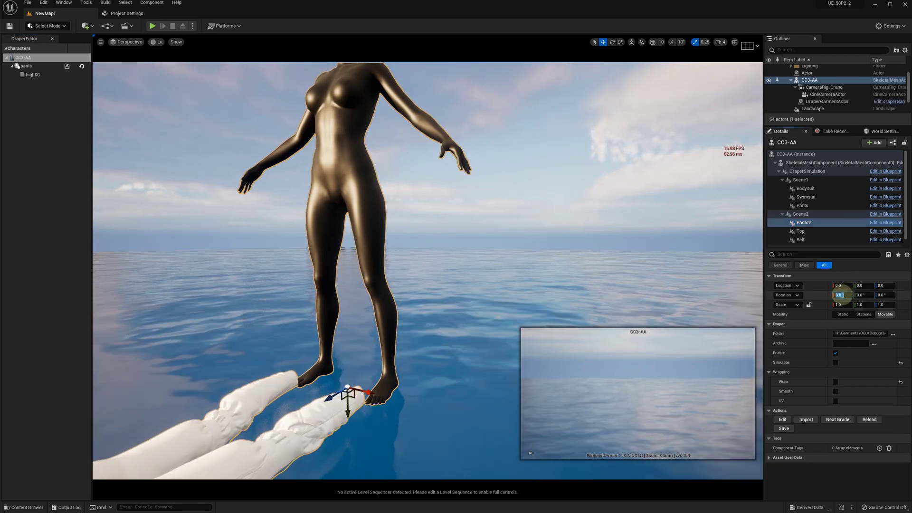
pyautogui.press('Return')
pyautogui.write('-90')
pyautogui.press('Return')
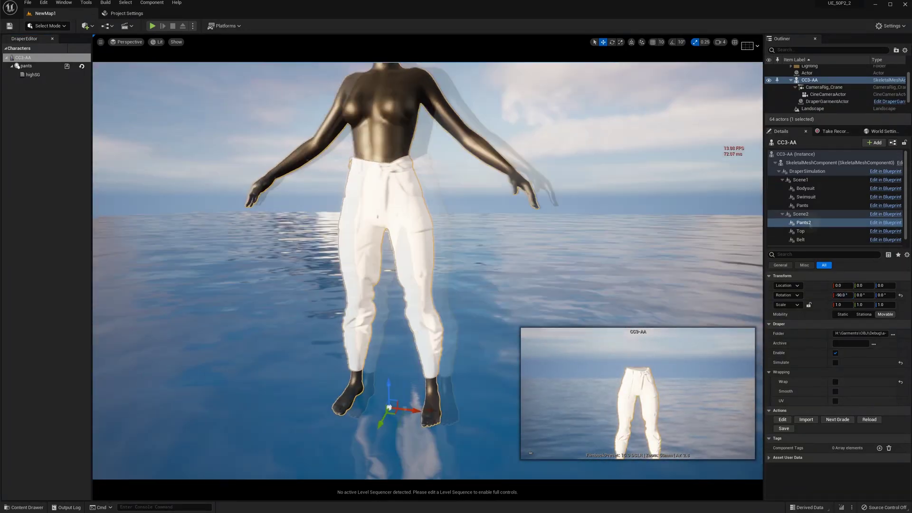
# Step: Enable Wrap for Pants2 and save the garment
pyautogui.click(836, 381)
pyautogui.click(783, 429)
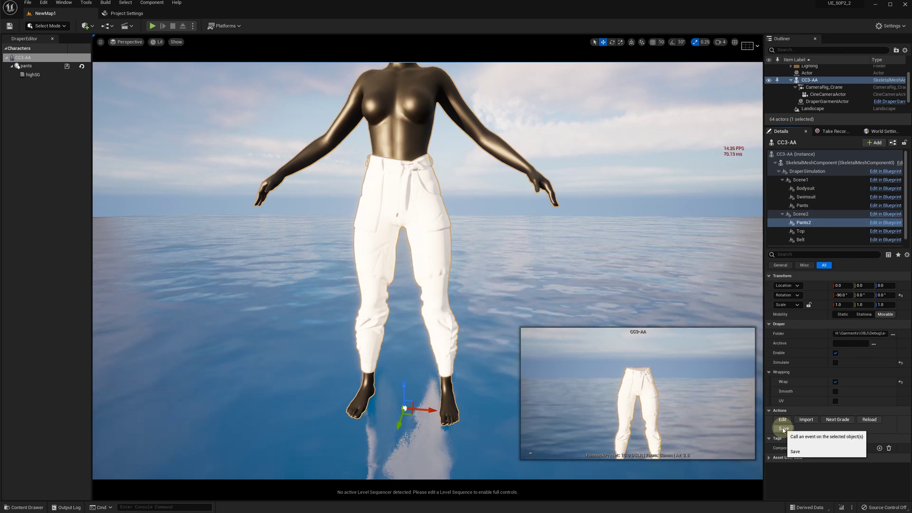
pyautogui.click(842, 384)
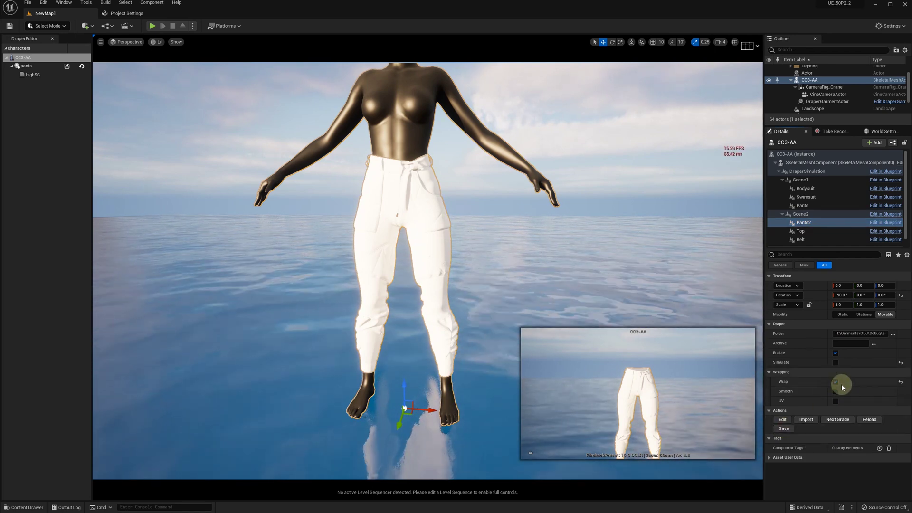
# Step: Import Top.obj into the Top component with cloth simulation disabled and validation skipped
pyautogui.click(807, 231)
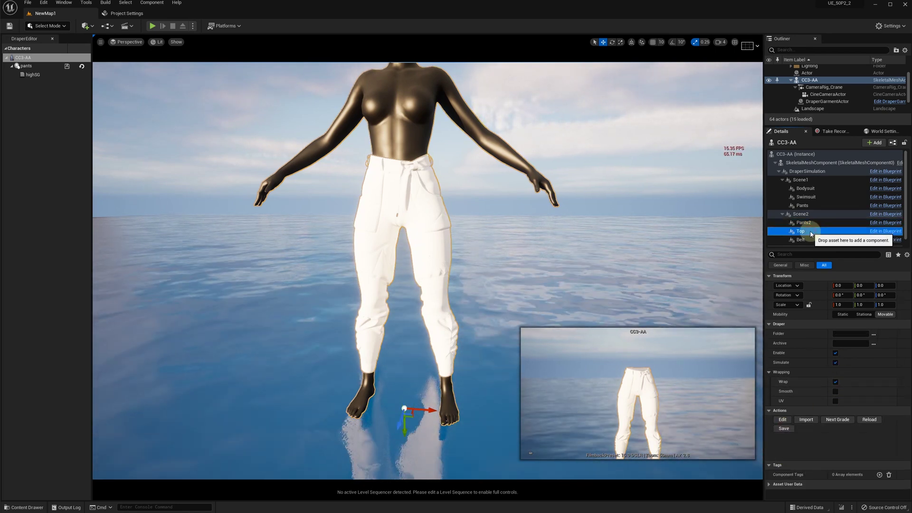
pyautogui.click(806, 420)
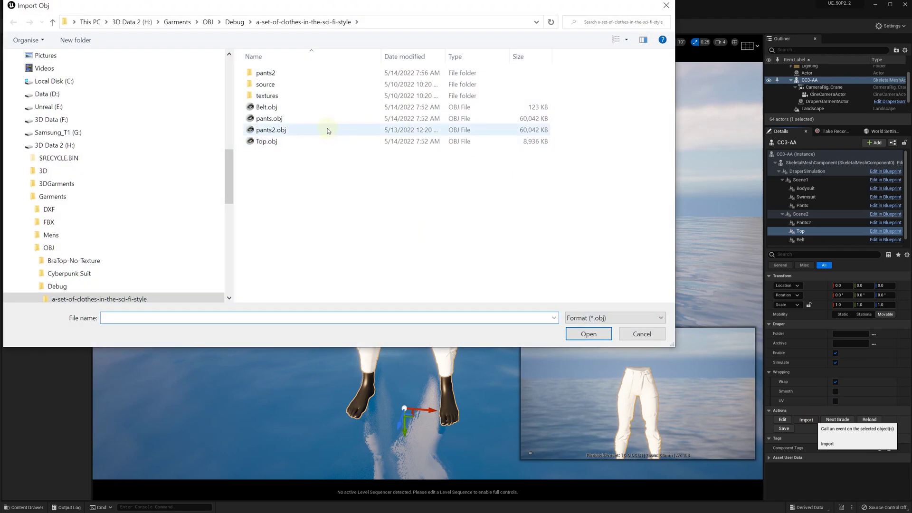
pyautogui.doubleClick(261, 143)
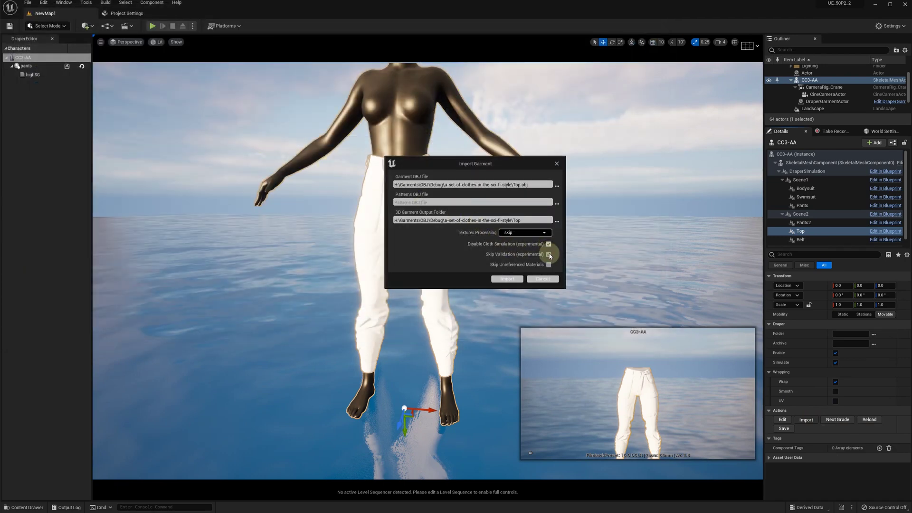
pyautogui.click(513, 280)
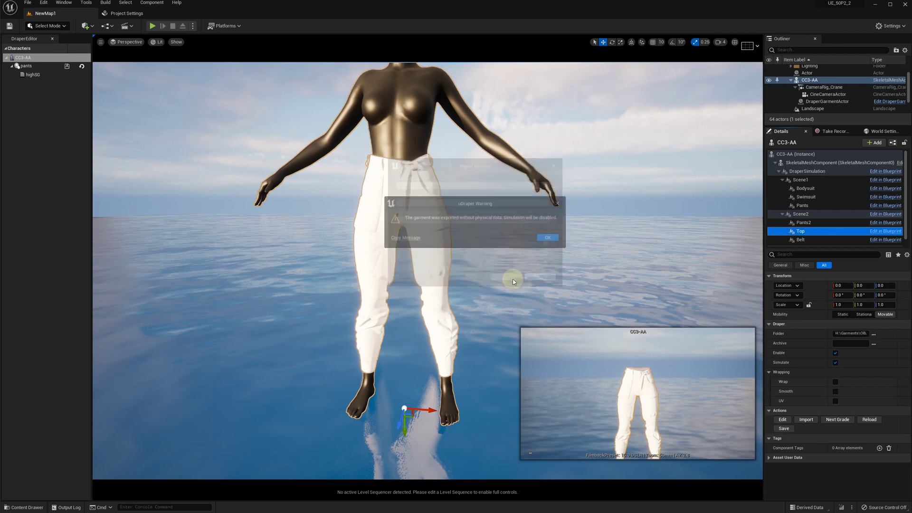
pyautogui.click(549, 238)
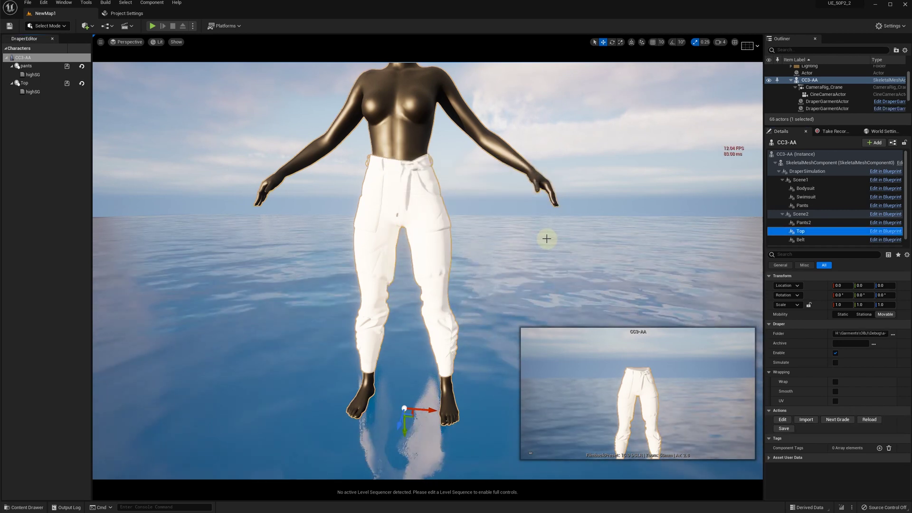
# Step: Set the X rotation of the Top garment to -90°
pyautogui.scroll(-5, 752, 285)
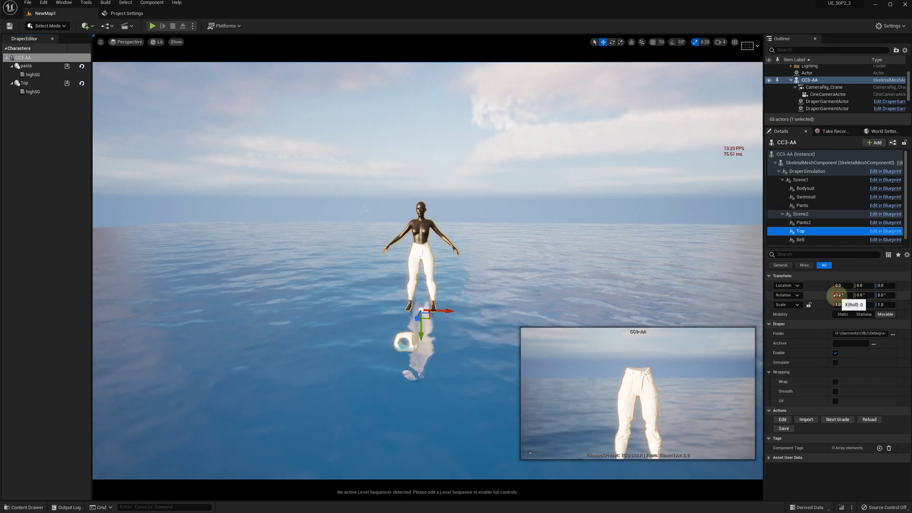
pyautogui.write('-90')
pyautogui.press('Return')
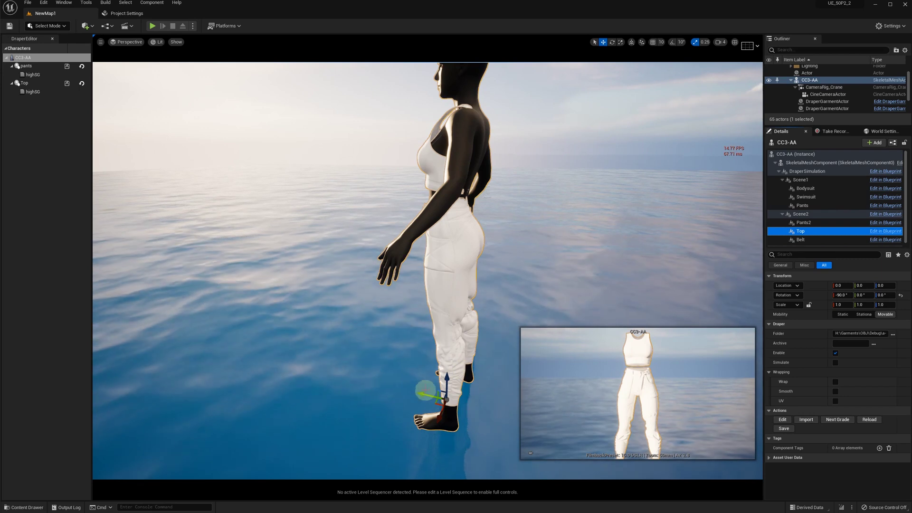
# Step: Shift the Top garment to about -1.7 in Z to fit the torso, and save it
pyautogui.moveTo(424, 391); pyautogui.dragTo(608, 396)
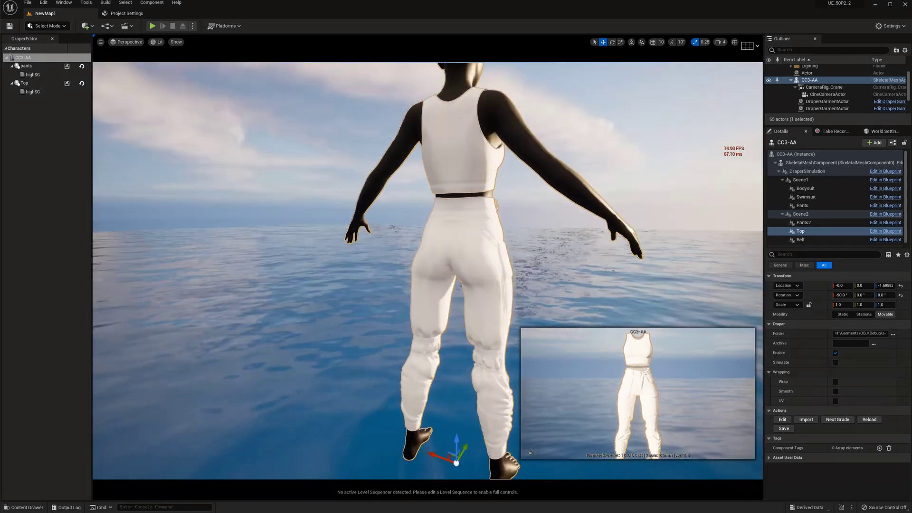
pyautogui.click(784, 429)
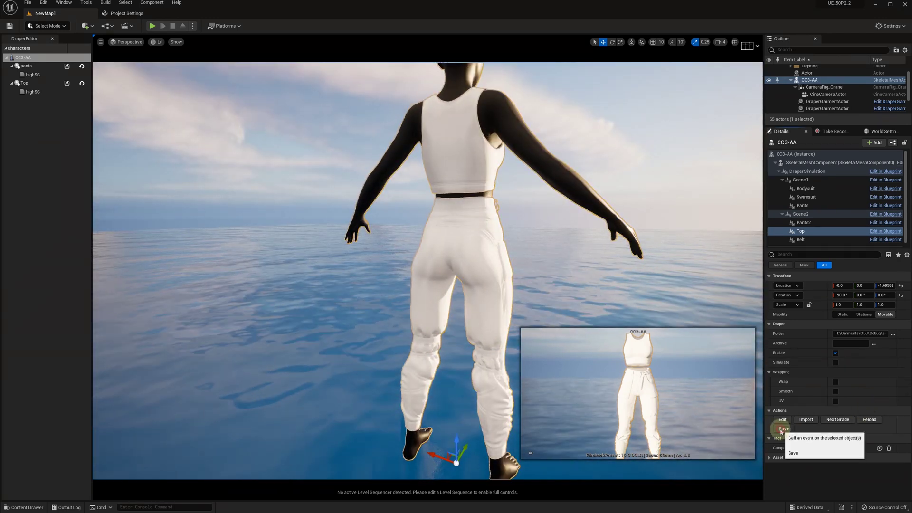
pyautogui.click(796, 384)
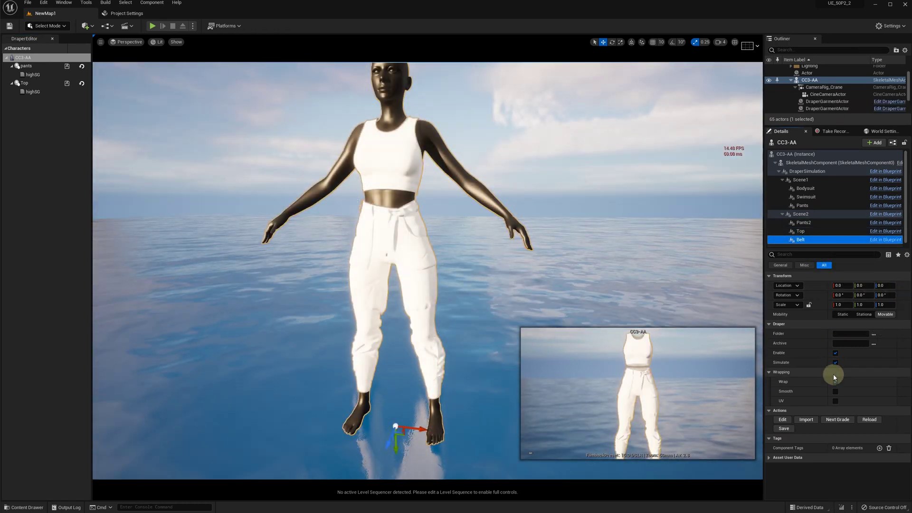
# Step: Turn off Simulate and Wrap for the Belt component and import Belt.obj into it
pyautogui.click(835, 362)
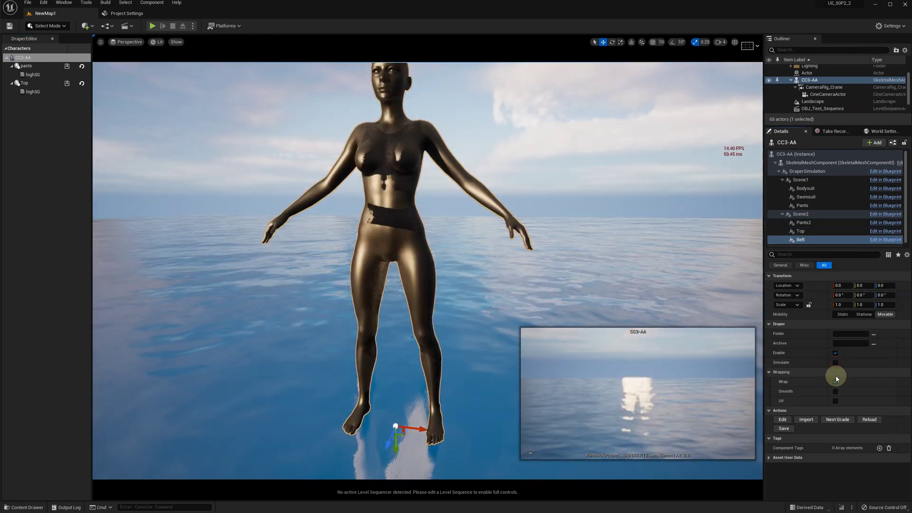
pyautogui.click(835, 381)
pyautogui.click(806, 421)
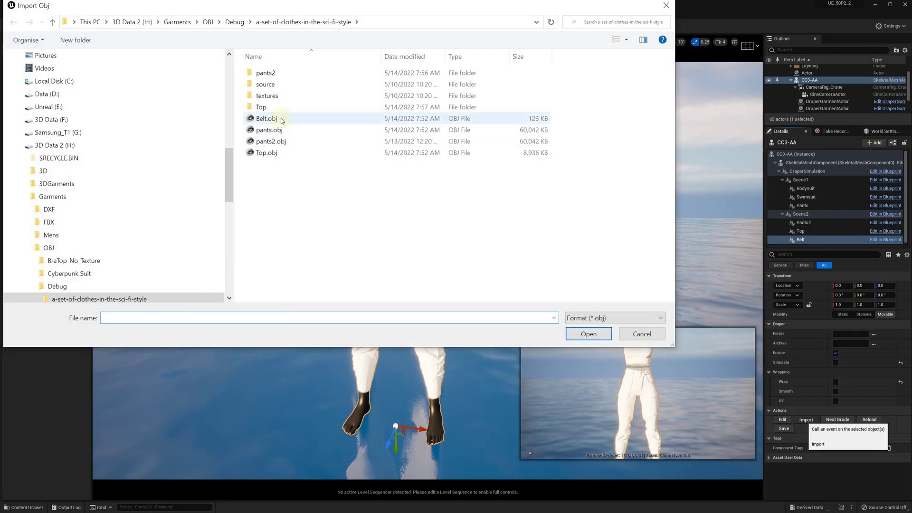
pyautogui.doubleClick(284, 117)
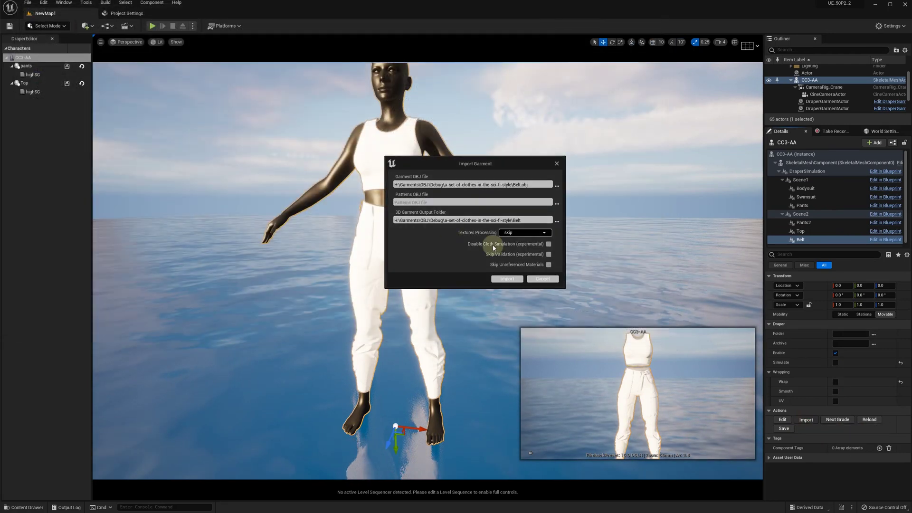
pyautogui.click(511, 280)
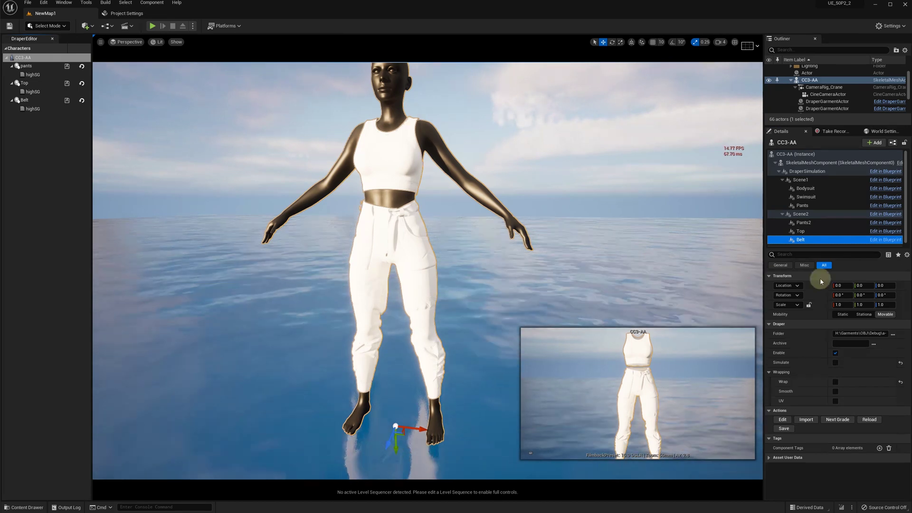
# Step: Set the Belt's X rotation to -90° and save the garment with Wrap enabled
pyautogui.click(838, 295)
pyautogui.write('-90')
pyautogui.press('Return')
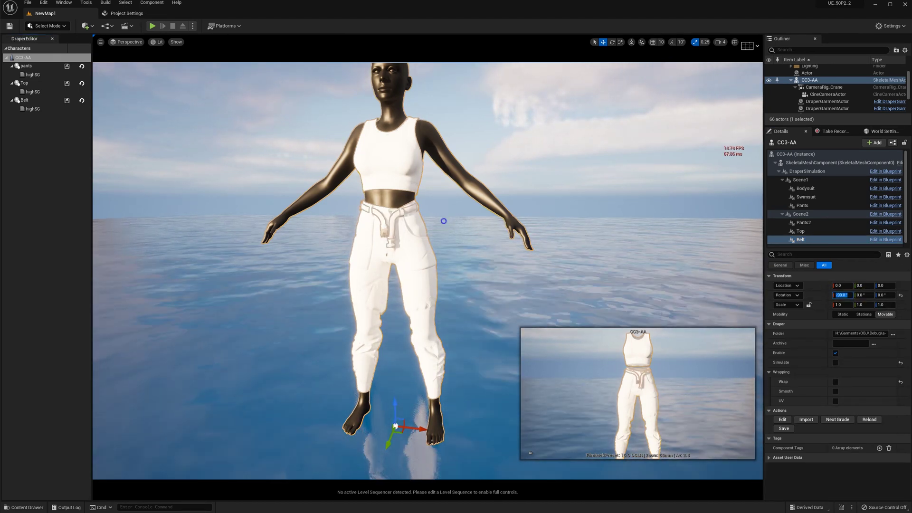
pyautogui.scroll(2, 442, 218)
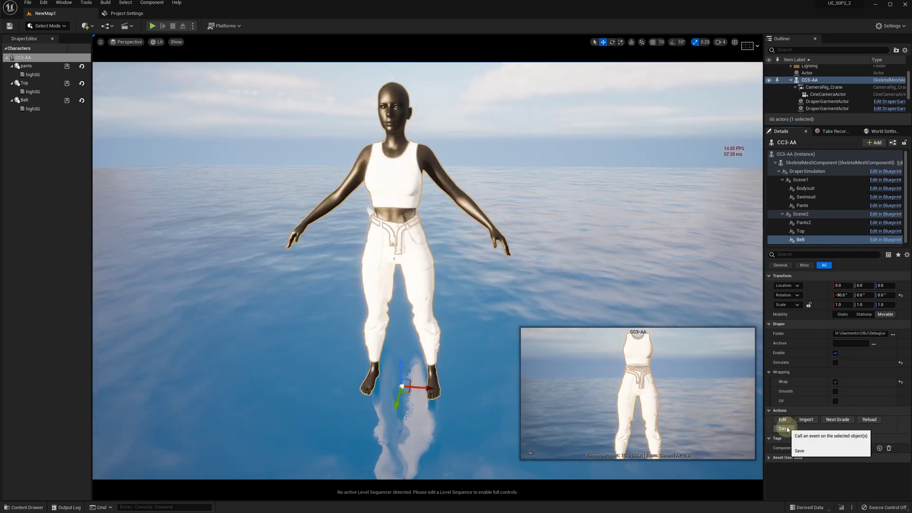
pyautogui.click(835, 382)
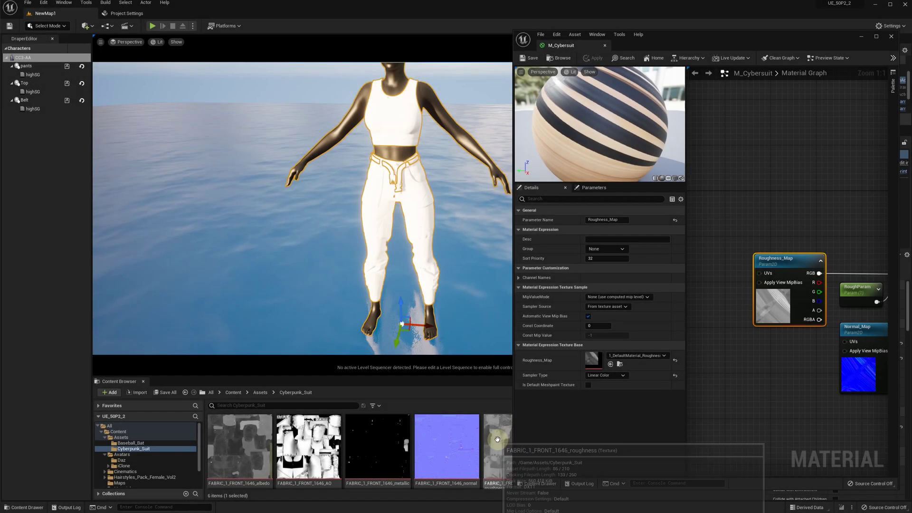
# Step: Assign the FABRIC_1_FRONT_1646_roughness texture to the Roughness_Map parameter of the M_Cybersuit material
pyautogui.moveTo(565, 383); pyautogui.dragTo(613, 361)
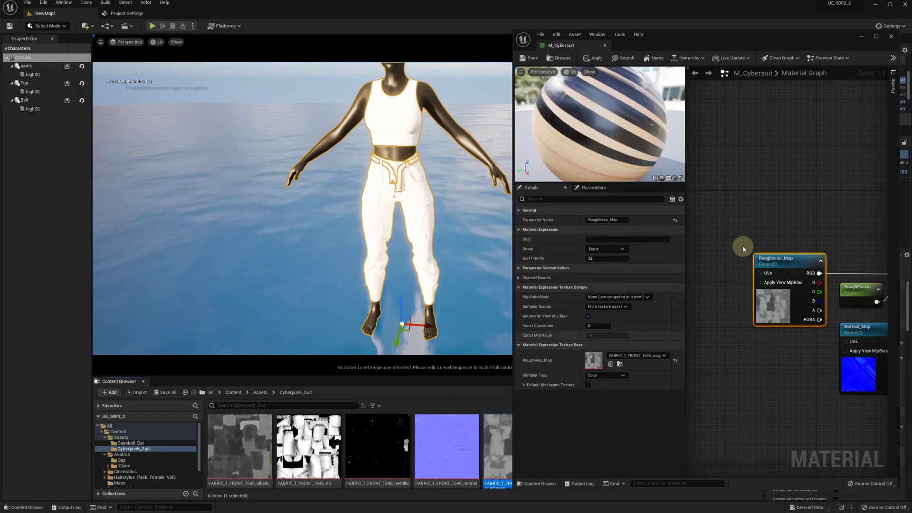
# Step: Assign the FABRIC_1_FRONT_1646_normal texture to Normal_Map and the FABRIC_1_FRONT_1646_albedo texture to ColorMapParam in M_Cybersuit
pyautogui.moveTo(819, 204); pyautogui.dragTo(743, 172, button='right')
pyautogui.click(789, 296)
pyautogui.moveTo(451, 446); pyautogui.dragTo(588, 367)
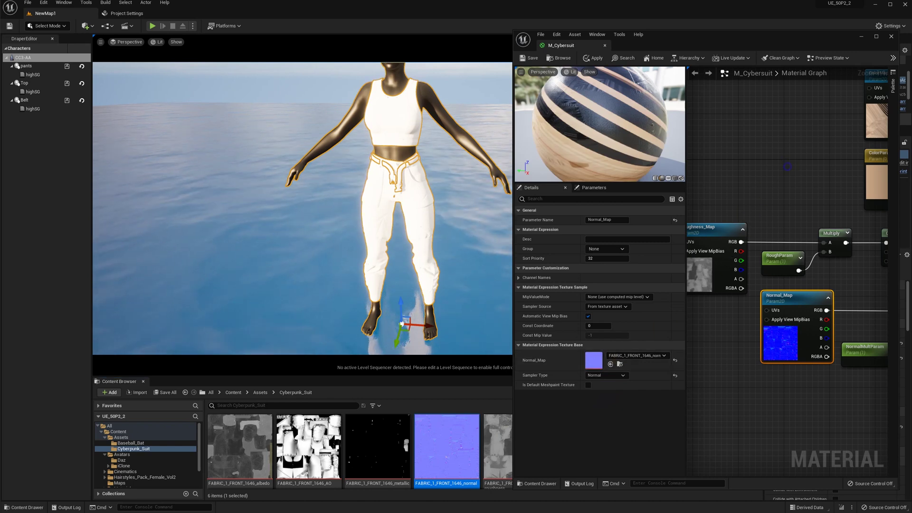
pyautogui.moveTo(787, 167); pyautogui.dragTo(745, 193, button='right')
pyautogui.click(777, 137)
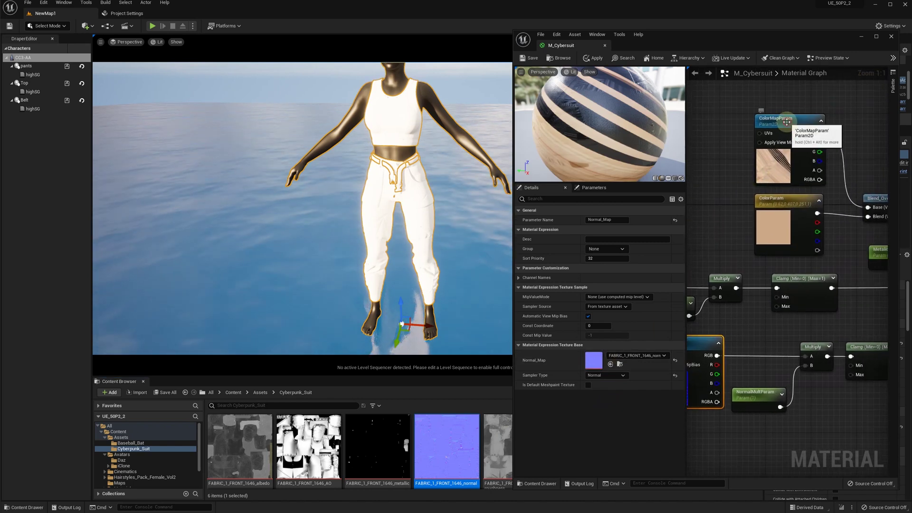
pyautogui.click(245, 440)
pyautogui.moveTo(244, 441); pyautogui.dragTo(590, 358)
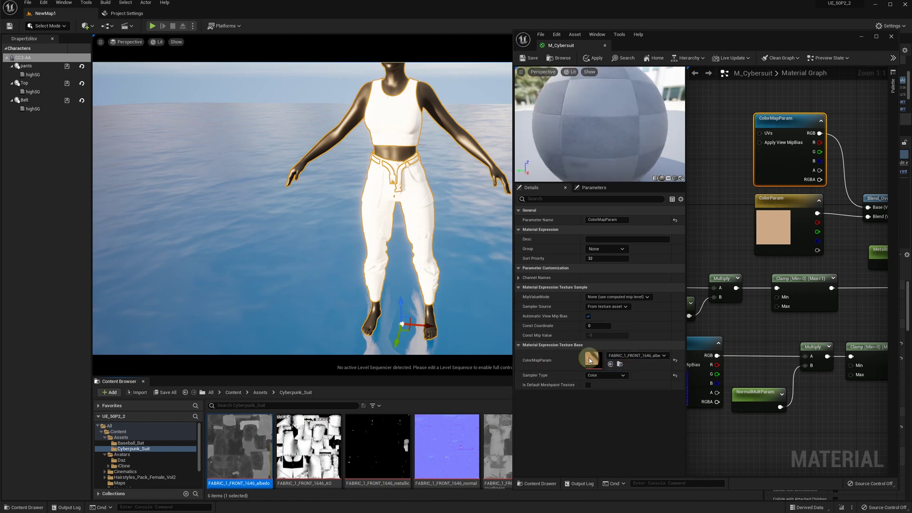
# Step: Assign the FABRIC_1_FRONT_1646_AO texture to the AO parameter and connect its RGB output to the material's Ambient Occlusion input
pyautogui.moveTo(858, 131); pyautogui.dragTo(799, 127, button='right')
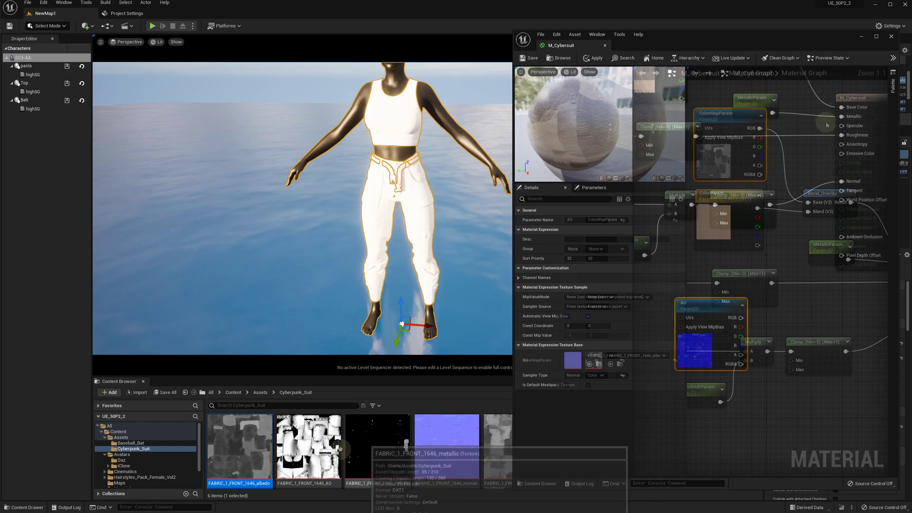
pyautogui.moveTo(309, 446); pyautogui.dragTo(508, 409)
pyautogui.moveTo(565, 357); pyautogui.dragTo(565, 358)
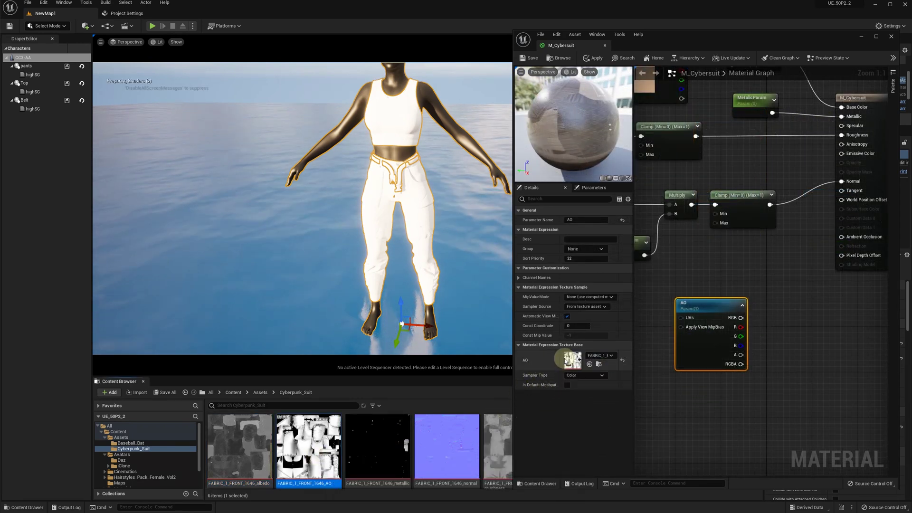
pyautogui.moveTo(741, 317); pyautogui.dragTo(841, 237)
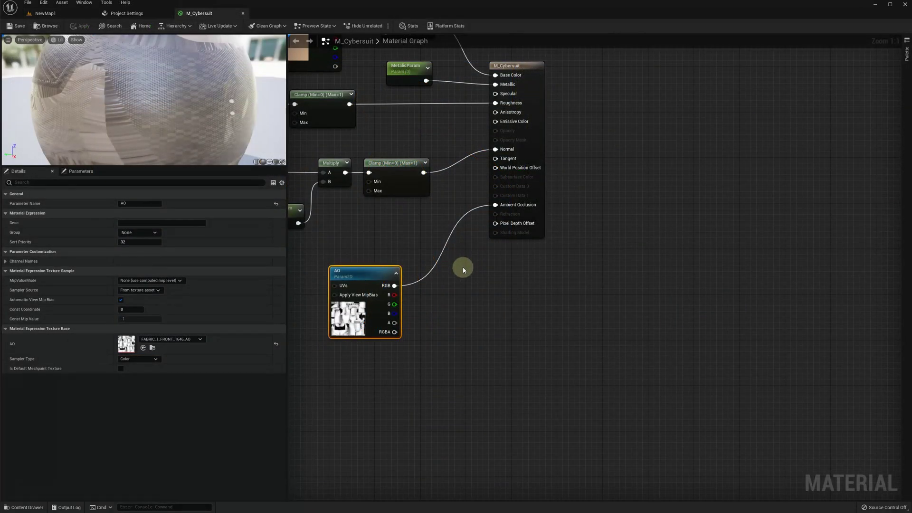
# Step: Add a MaterialFunctionCall node to the M_Cybersuit graph and place it above the AO node
pyautogui.rightClick(464, 269)
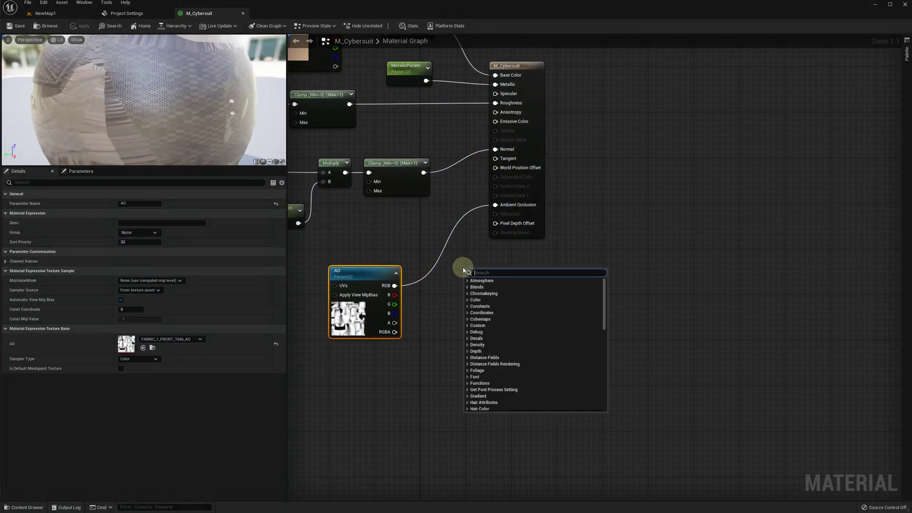
pyautogui.write('call')
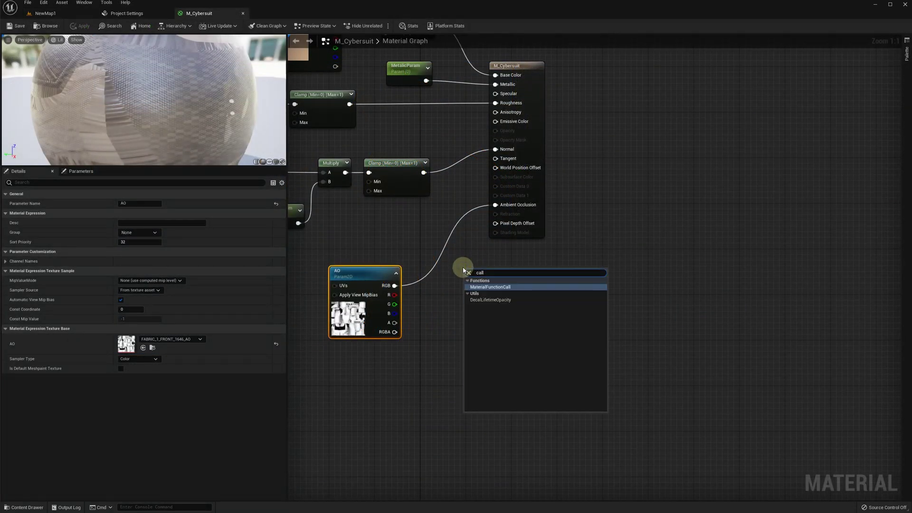
pyautogui.click(489, 288)
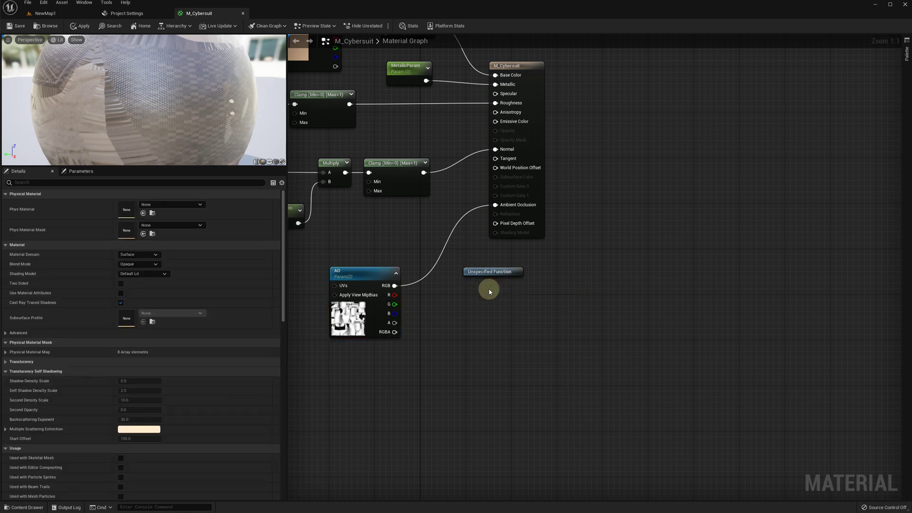
pyautogui.moveTo(483, 272); pyautogui.dragTo(392, 232)
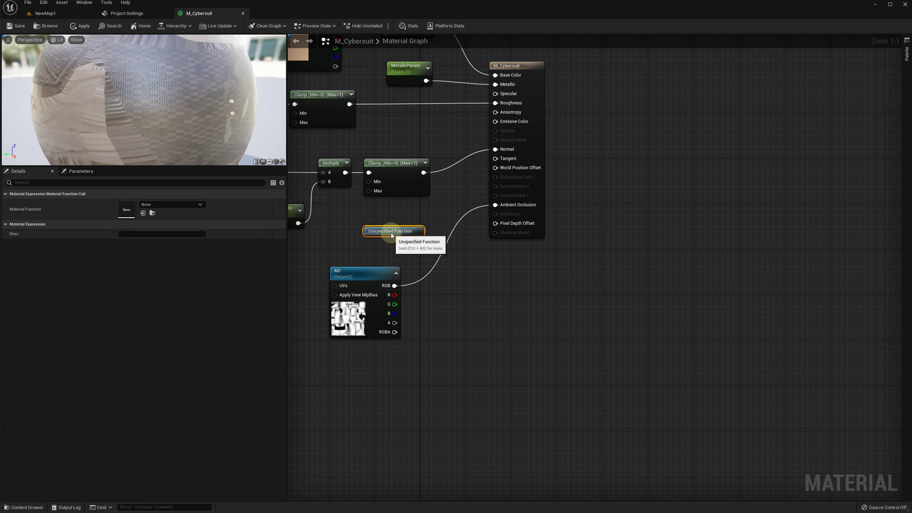
# Step: Set the function call to MF_DraperWPO, connect its Result to World Position Offset, and save the material
pyautogui.click(186, 205)
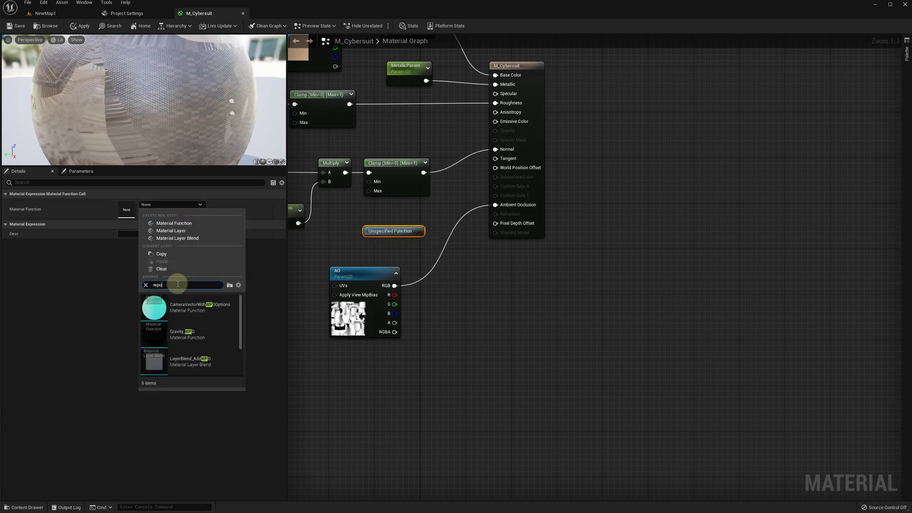
pyautogui.scroll(-2, 205, 345)
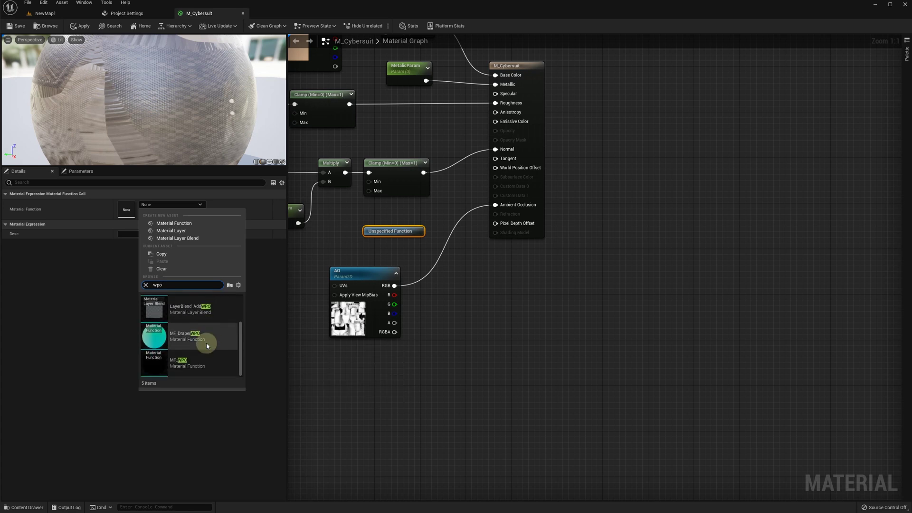
pyautogui.click(184, 338)
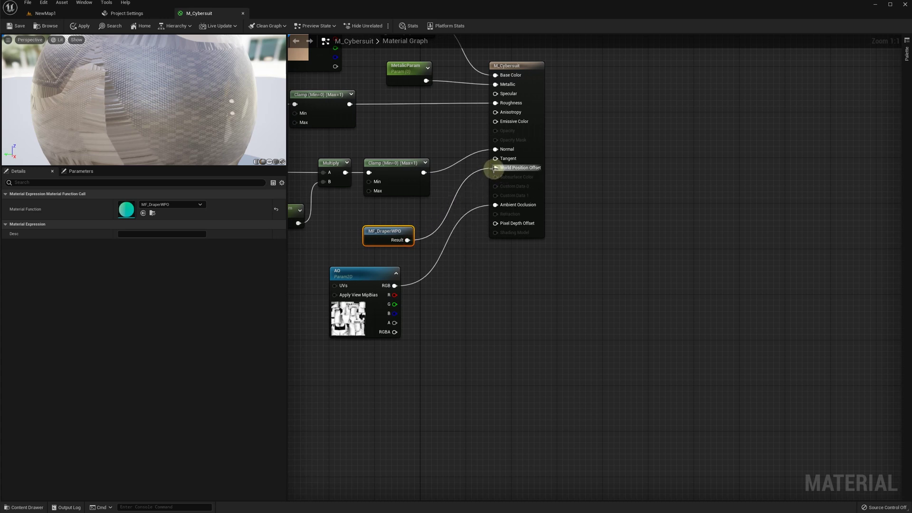
pyautogui.click(14, 27)
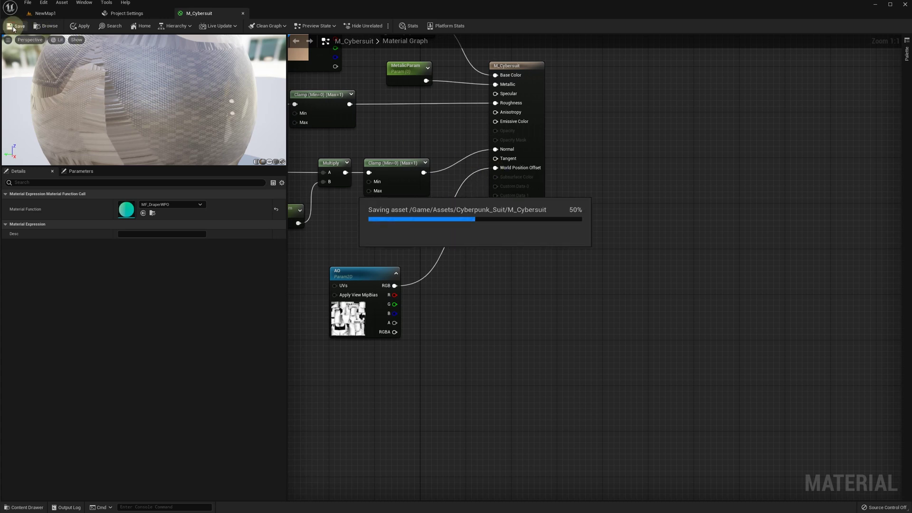
# Step: Return to the NewMap1 level, set MI_Cybersuit as the override material of the pants' highSG part, and save it
pyautogui.click(63, 16)
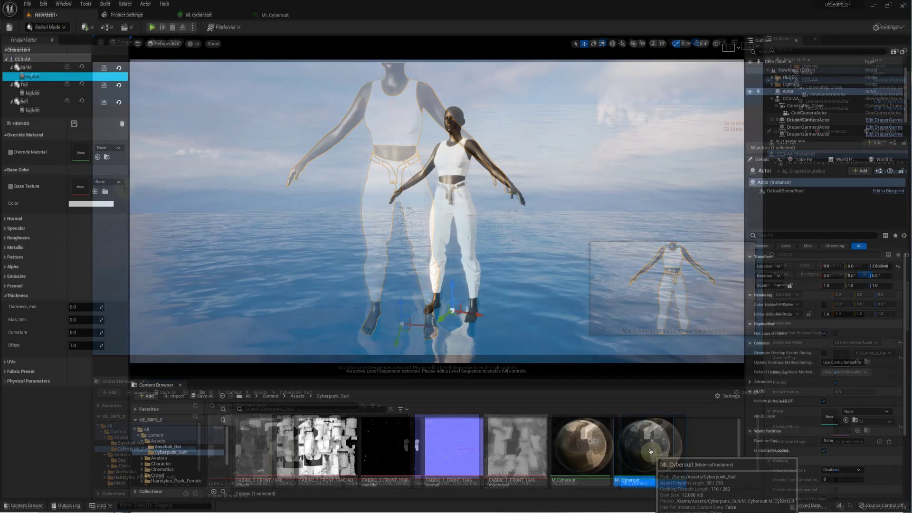
pyautogui.moveTo(651, 452); pyautogui.dragTo(79, 154)
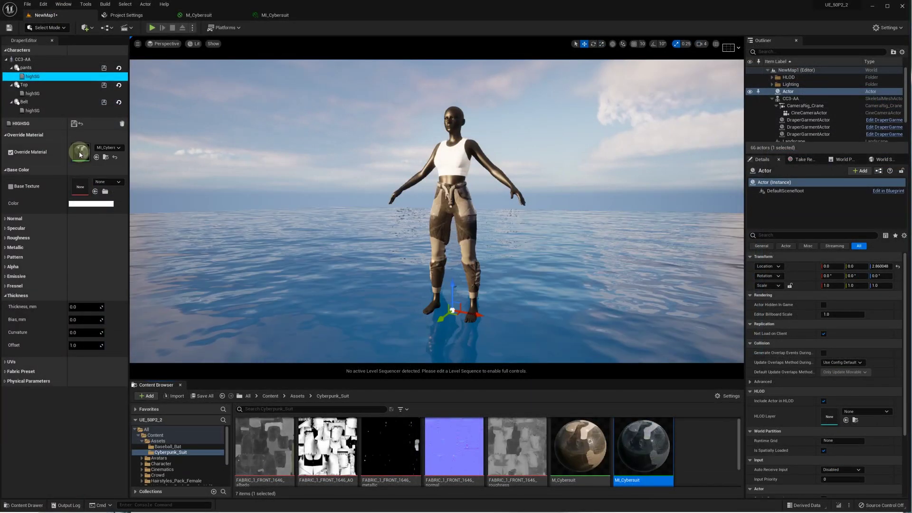
pyautogui.click(74, 124)
# Step: Set MI_Cybersuit as the override material for the highSG parts of the Top and Belt, saving the change
pyautogui.click(33, 93)
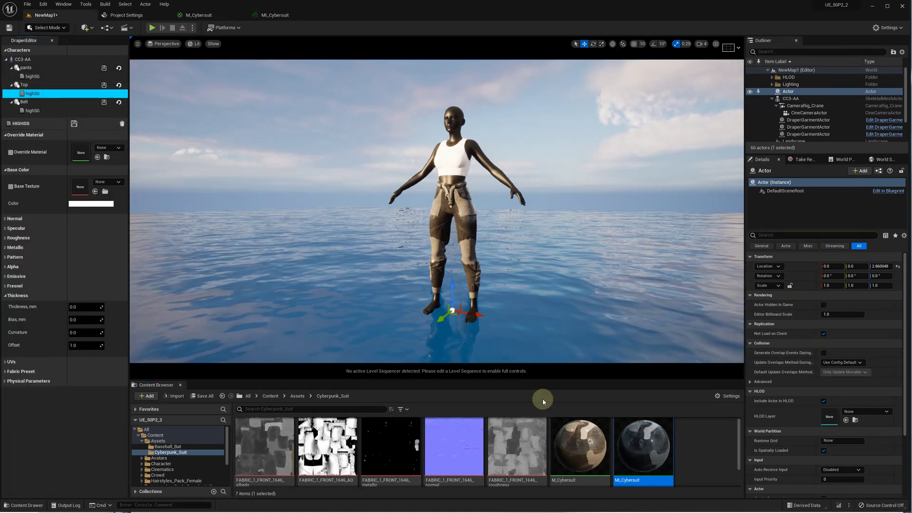
pyautogui.moveTo(642, 444); pyautogui.dragTo(78, 153)
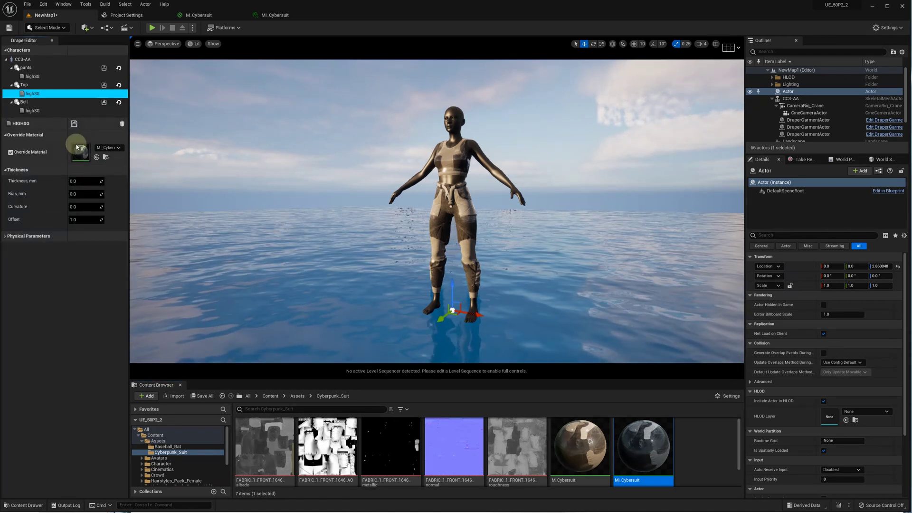
pyautogui.click(38, 111)
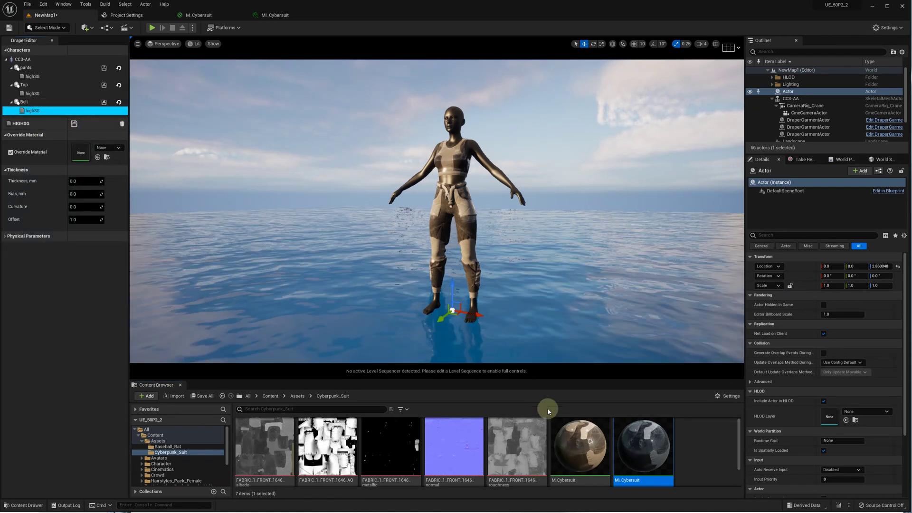
pyautogui.moveTo(642, 444); pyautogui.dragTo(80, 152)
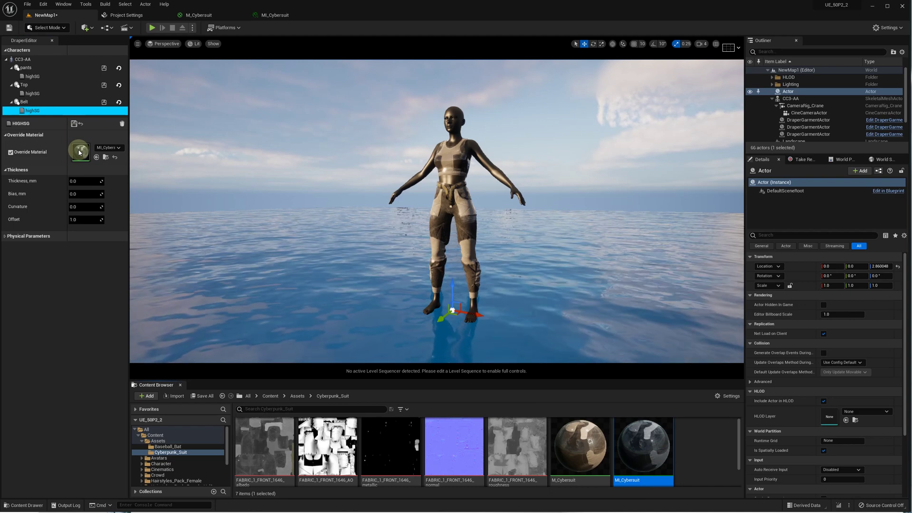
pyautogui.click(74, 124)
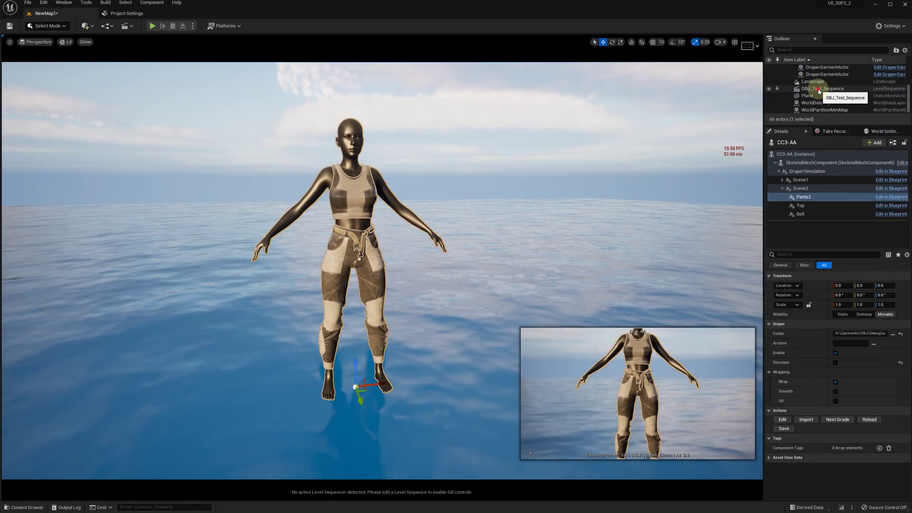
# Step: Open the OBJ_Test_Sequence level sequence from the outliner and play the animation
pyautogui.click(819, 90)
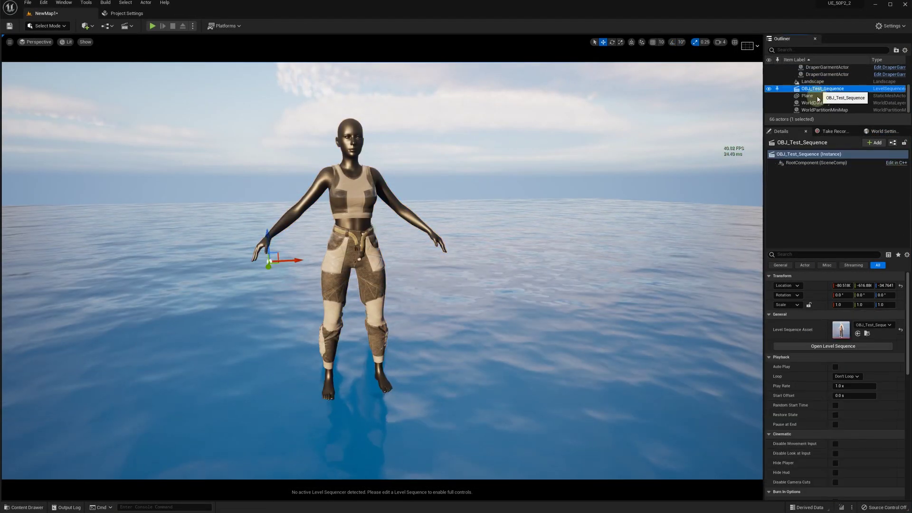
pyautogui.click(833, 347)
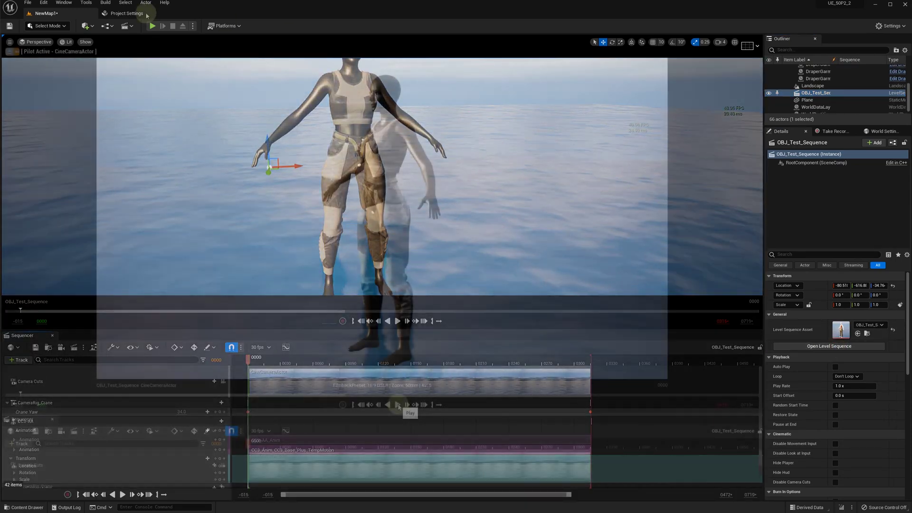
pyautogui.click(398, 405)
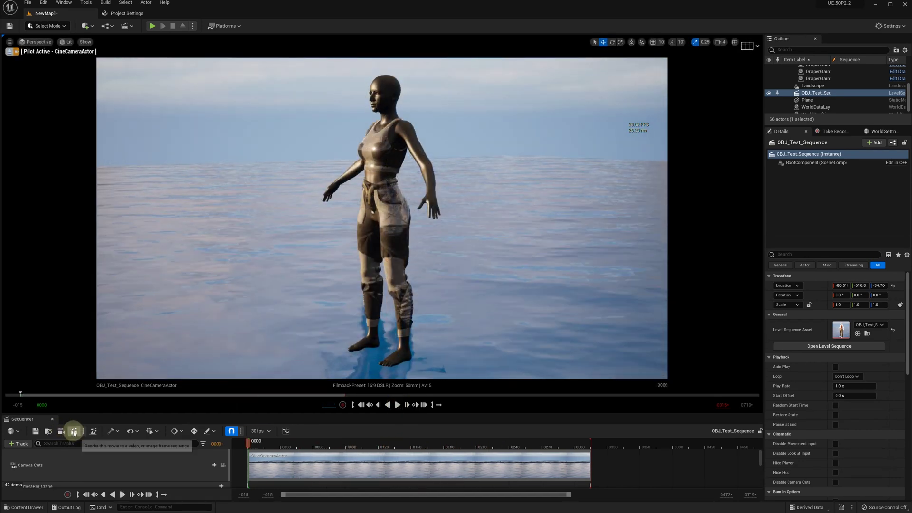
# Step: Open OBJ_Test_Sequence in the Movie Render Queue, check and accept its output settings, and render it locally
pyautogui.click(73, 431)
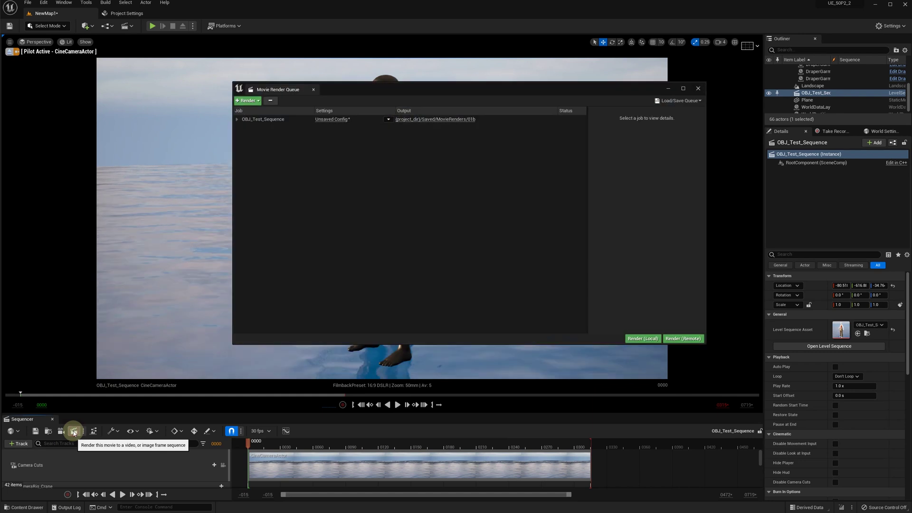
pyautogui.click(334, 120)
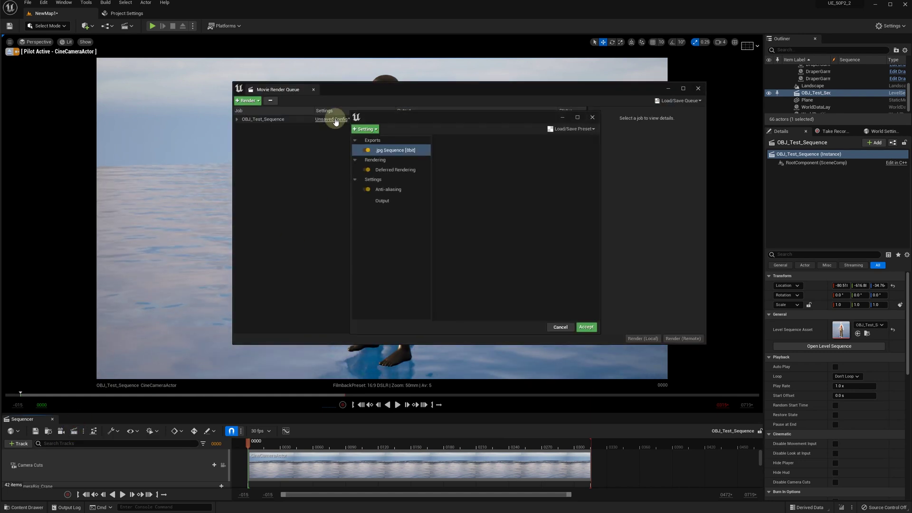
pyautogui.click(382, 201)
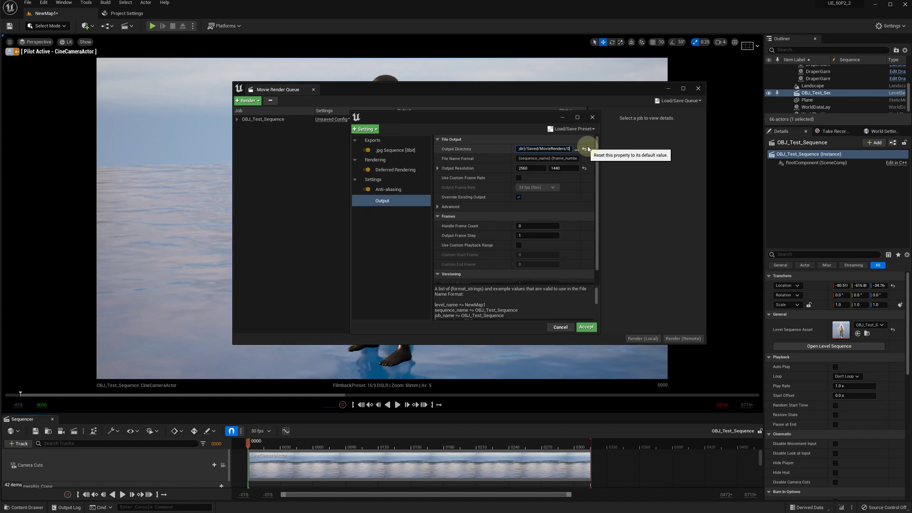
pyautogui.click(586, 327)
pyautogui.click(643, 338)
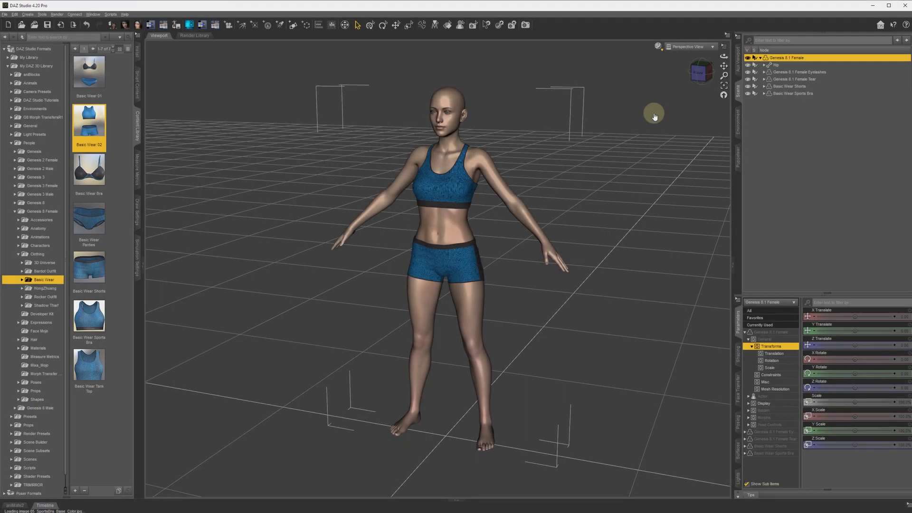
# Step: Switch to DAZ Studio and hide the Genesis 8.1 Female figure and sports bra, leaving only Basic Wear Shorts visible
pyautogui.click(752, 87)
pyautogui.click(748, 93)
pyautogui.click(748, 58)
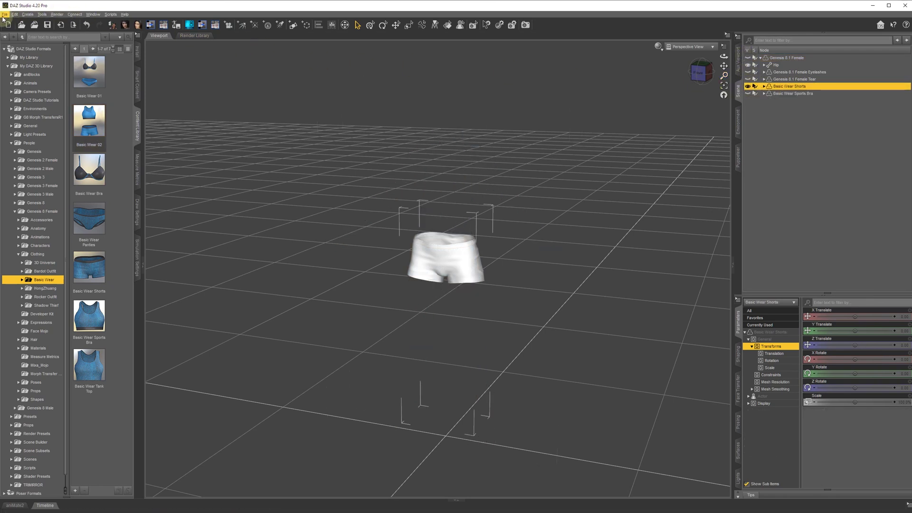
# Step: Export the Basic Wear Shorts as an OBJ with invisible nodes ignored and UV coordinates, normals, groups and material library written
pyautogui.click(4, 14)
pyautogui.click(16, 98)
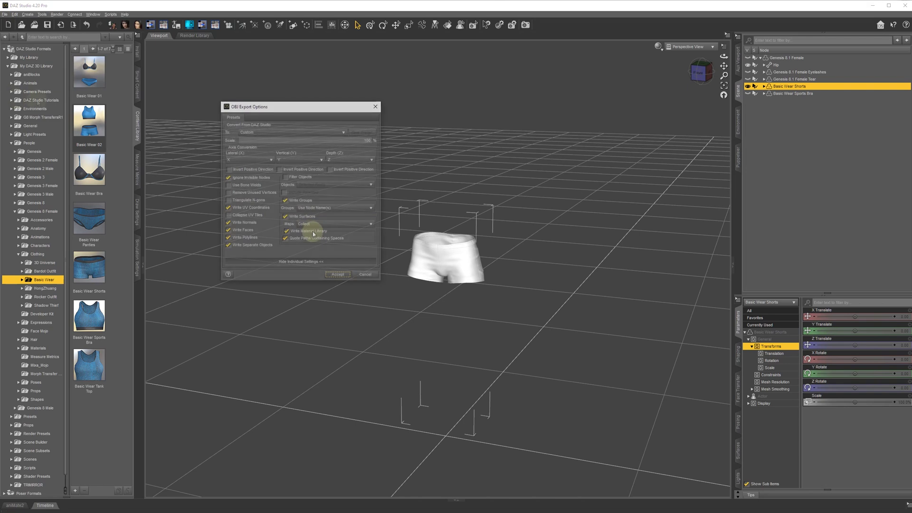
pyautogui.click(325, 263)
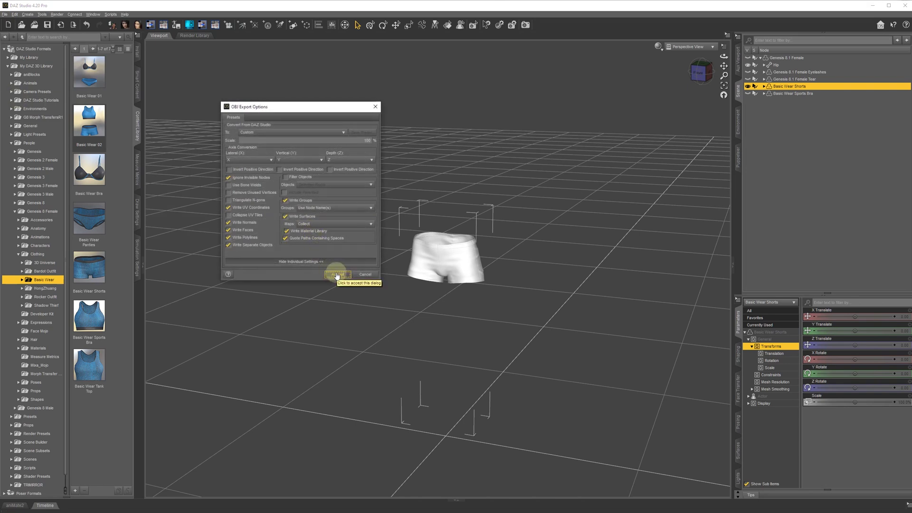
pyautogui.click(337, 274)
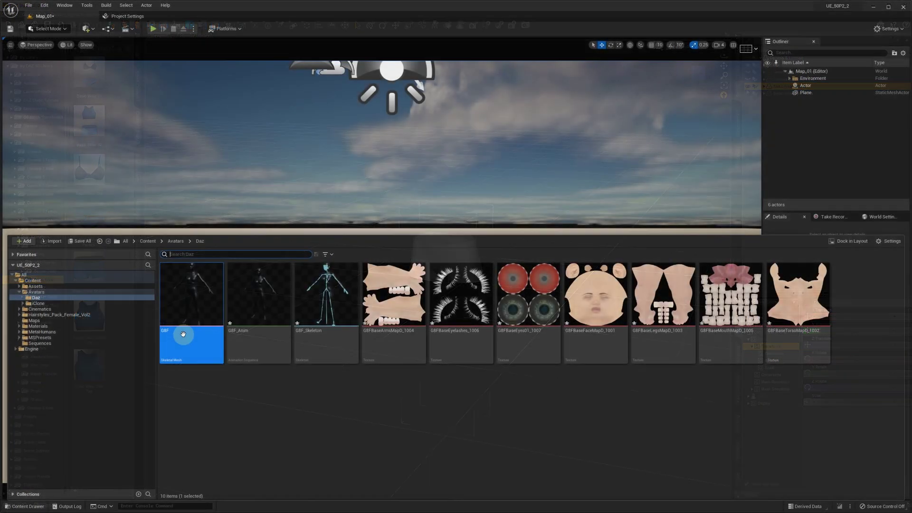
# Step: Place the G8F skeletal mesh in the level and add a Draper Simulation component to it
pyautogui.moveTo(183, 334); pyautogui.dragTo(380, 370)
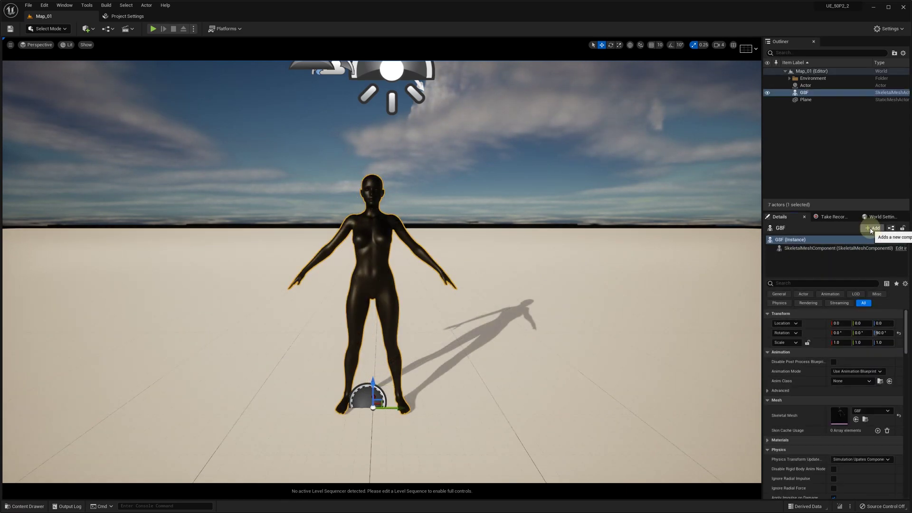
pyautogui.click(873, 229)
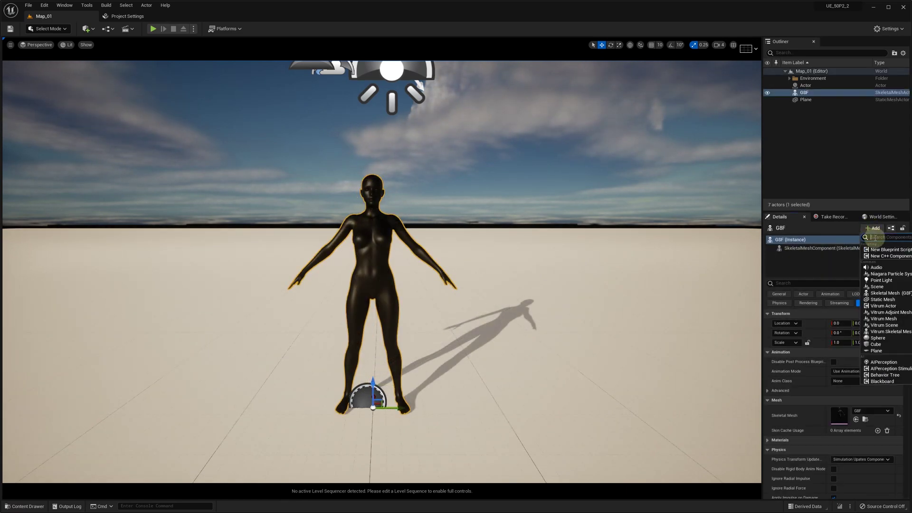
pyautogui.write('drape')
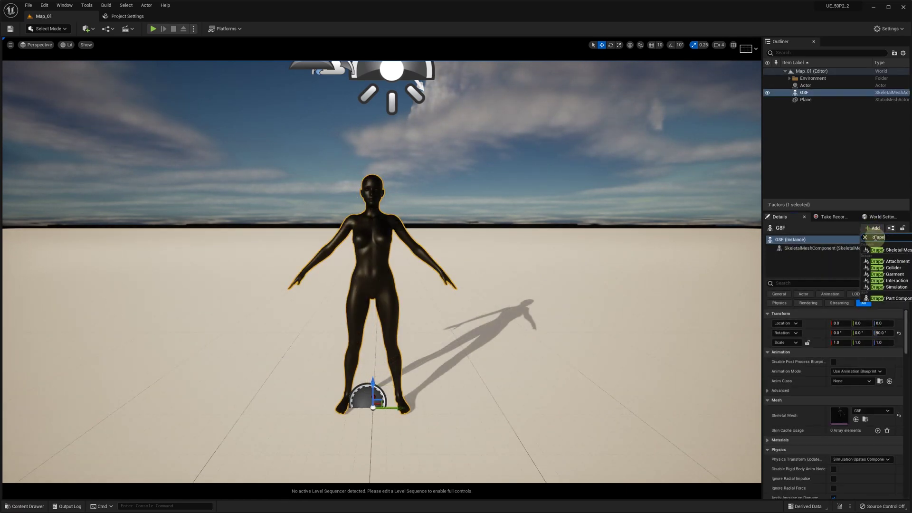
pyautogui.click(889, 287)
pyautogui.press('Return')
# Step: Add a Draper Garment component under the Draper simulation and name it Shorts
pyautogui.click(868, 232)
pyautogui.write('garm')
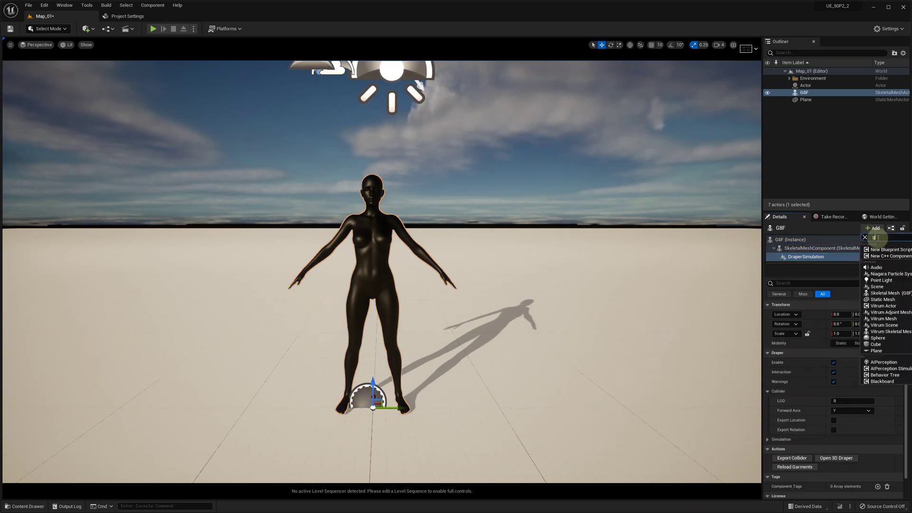
pyautogui.click(882, 250)
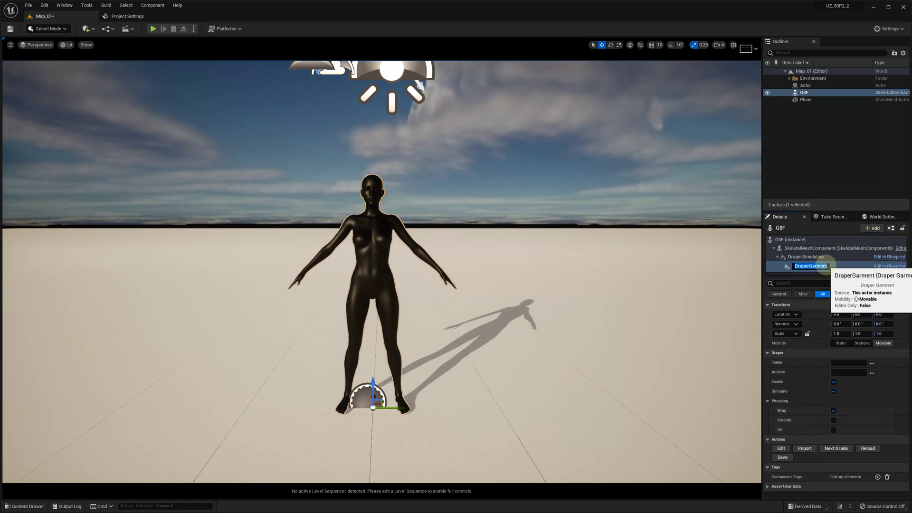
pyautogui.write('Shorts')
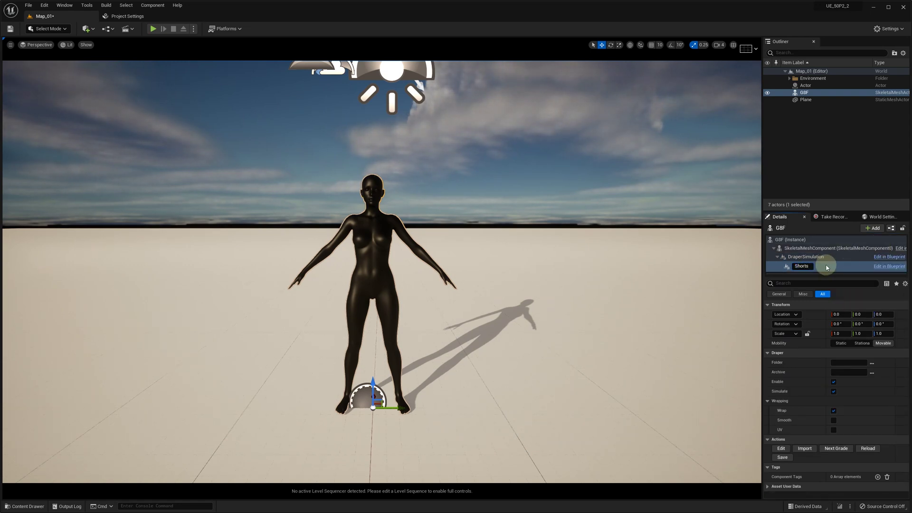
pyautogui.press('Return')
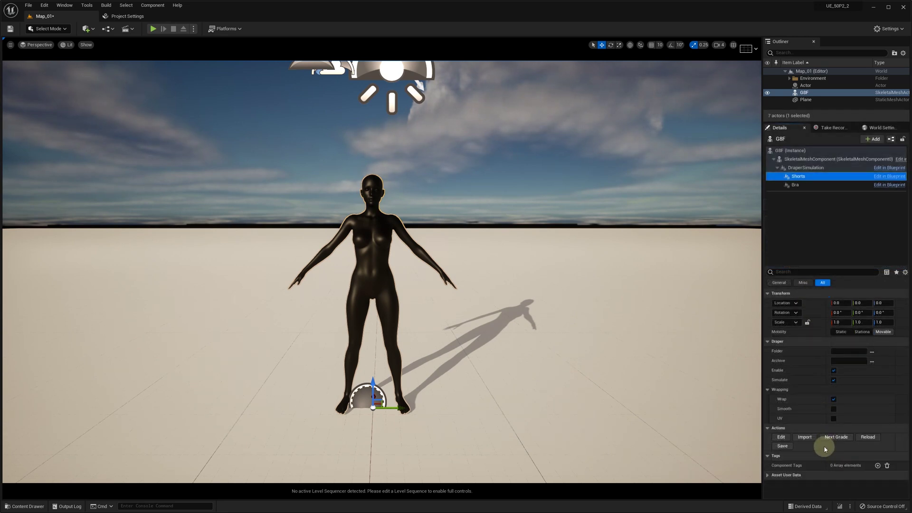
# Step: Try to import Shorts.obj into the Shorts garment with texture processing set and validation and unreferenced materials skipped
pyautogui.click(799, 437)
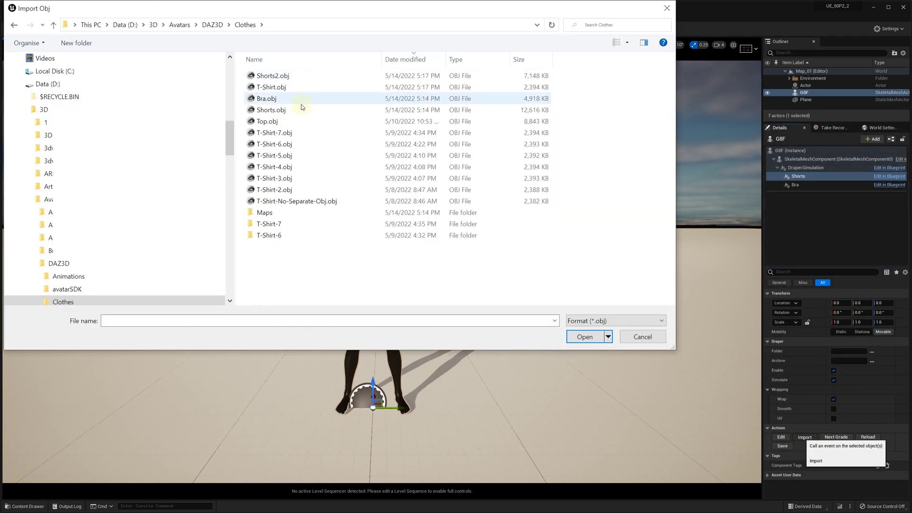
pyautogui.click(290, 111)
pyautogui.doubleClick(291, 113)
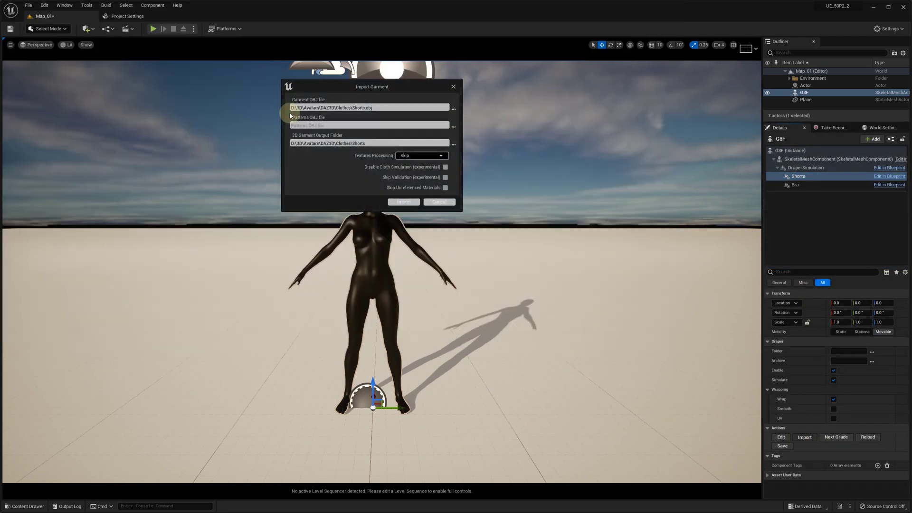
pyautogui.click(430, 156)
pyautogui.click(411, 168)
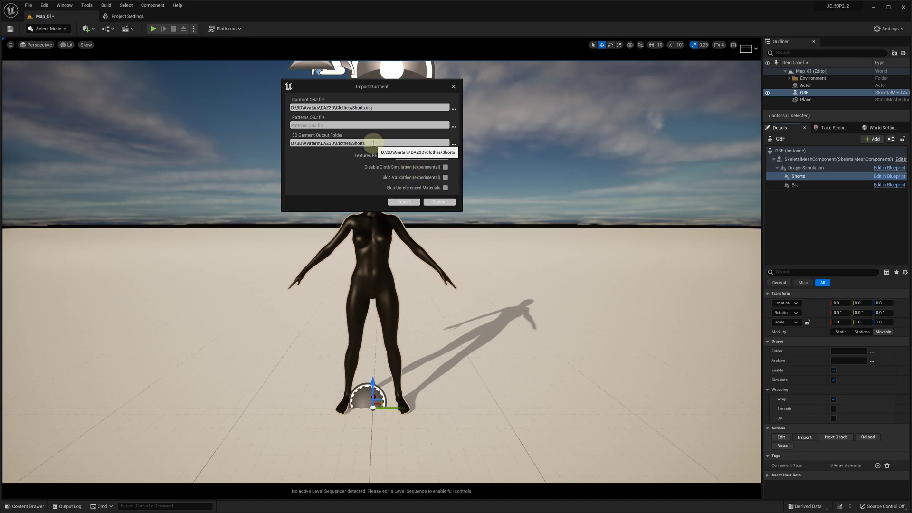
pyautogui.click(445, 178)
pyautogui.click(445, 188)
pyautogui.click(403, 202)
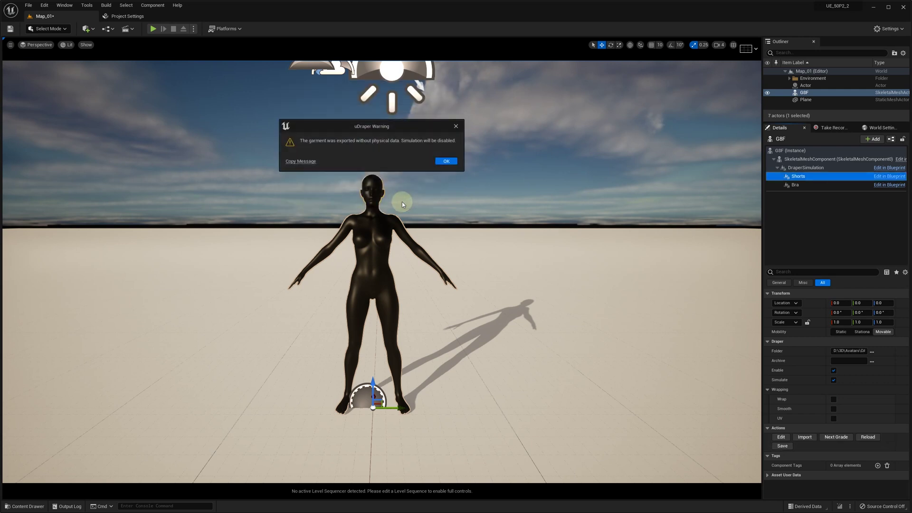
pyautogui.click(440, 161)
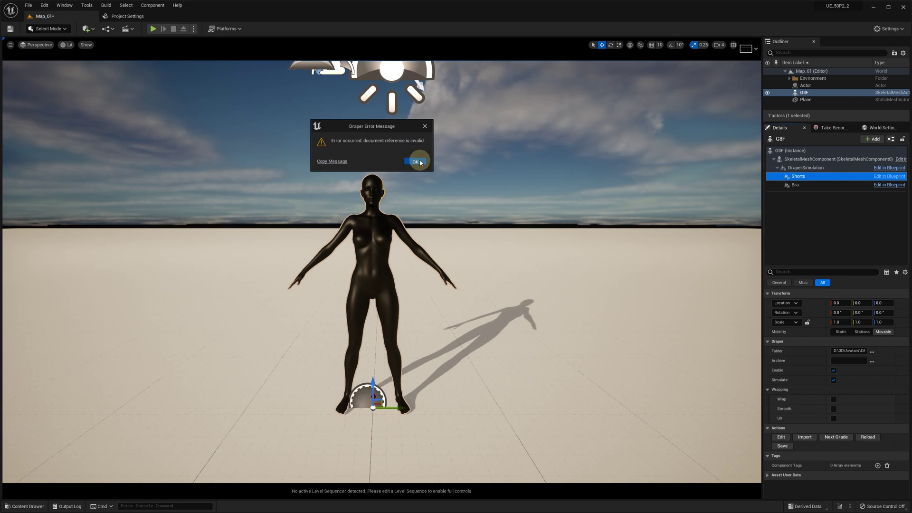
pyautogui.click(421, 162)
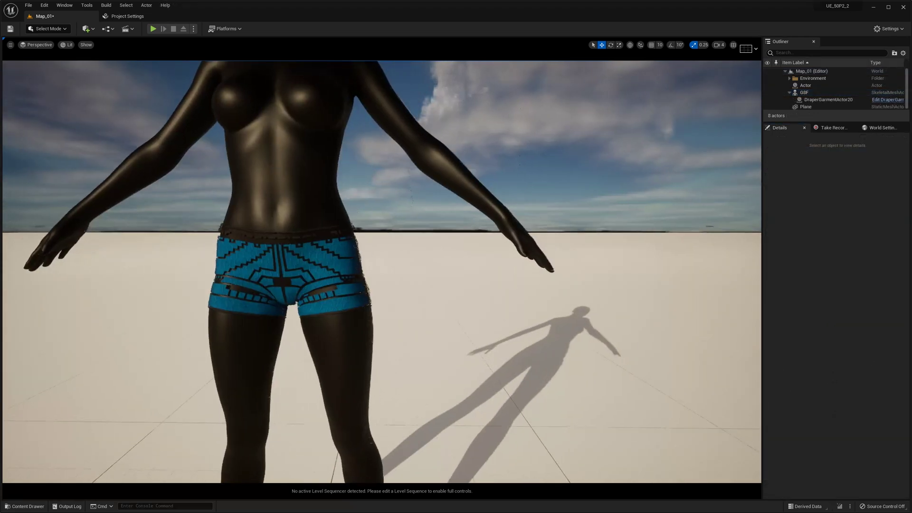
pyautogui.moveTo(555, 266); pyautogui.dragTo(556, 268, button='right')
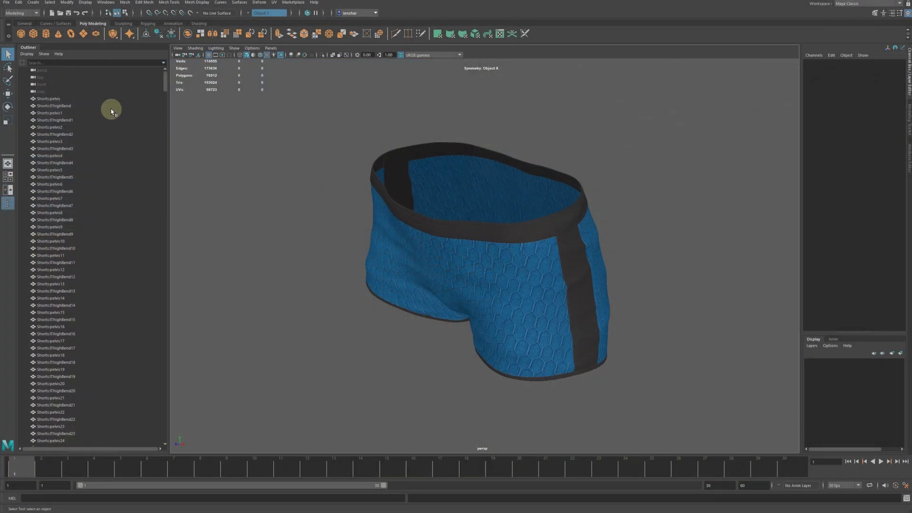
# Step: Switch to Maya and examine the separate pelvis and thigh mesh pieces that make up the exported shorts
pyautogui.click(52, 99)
pyautogui.click(58, 106)
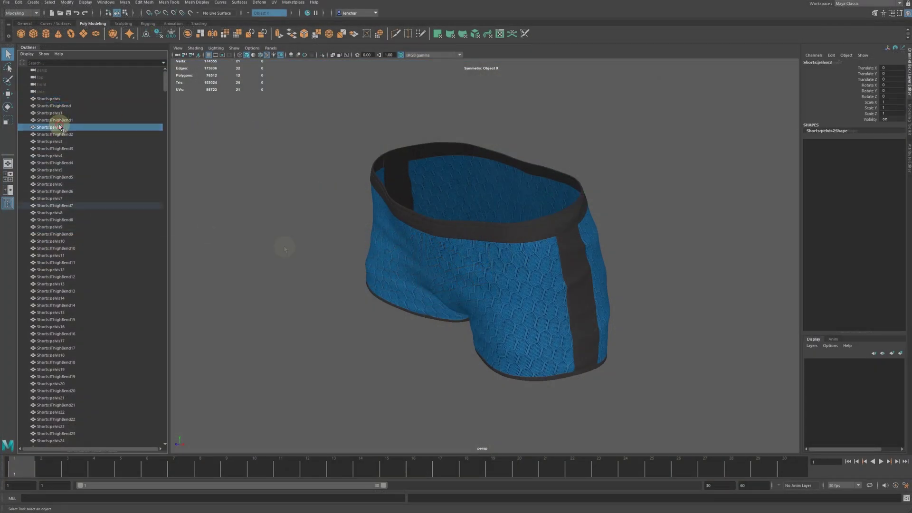
pyautogui.click(484, 271)
pyautogui.keyDown('alt'); pyautogui.moveTo(643, 249); pyautogui.dragTo(515, 214); pyautogui.keyUp('alt')
pyautogui.click(59, 213)
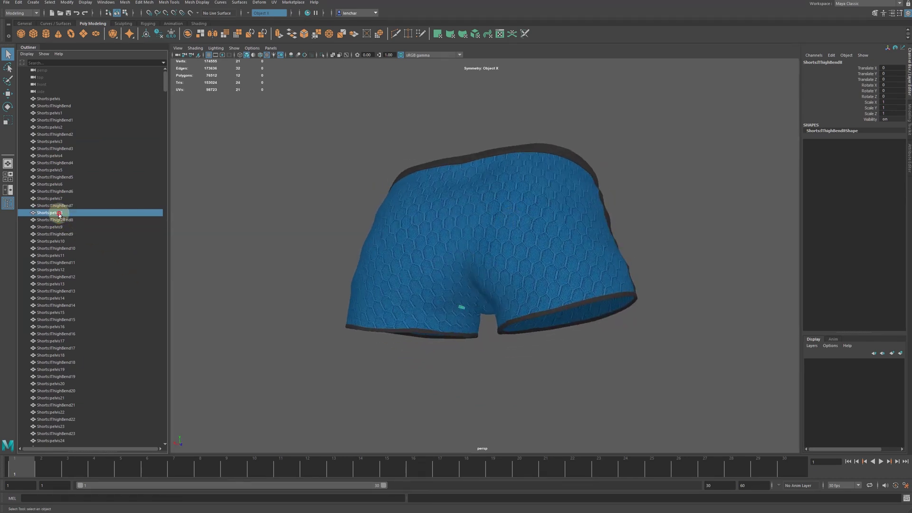
pyautogui.click(57, 205)
pyautogui.click(49, 177)
pyautogui.click(52, 162)
pyautogui.click(50, 155)
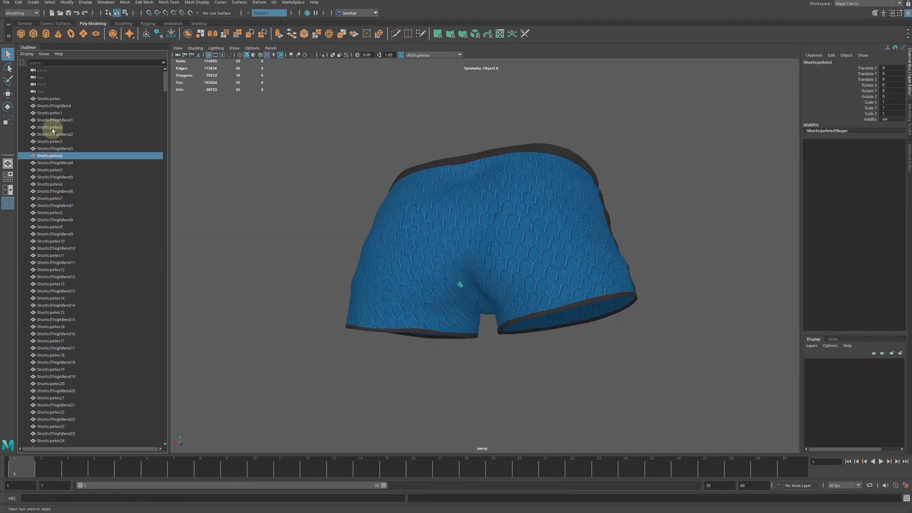
pyautogui.click(53, 120)
pyautogui.click(48, 99)
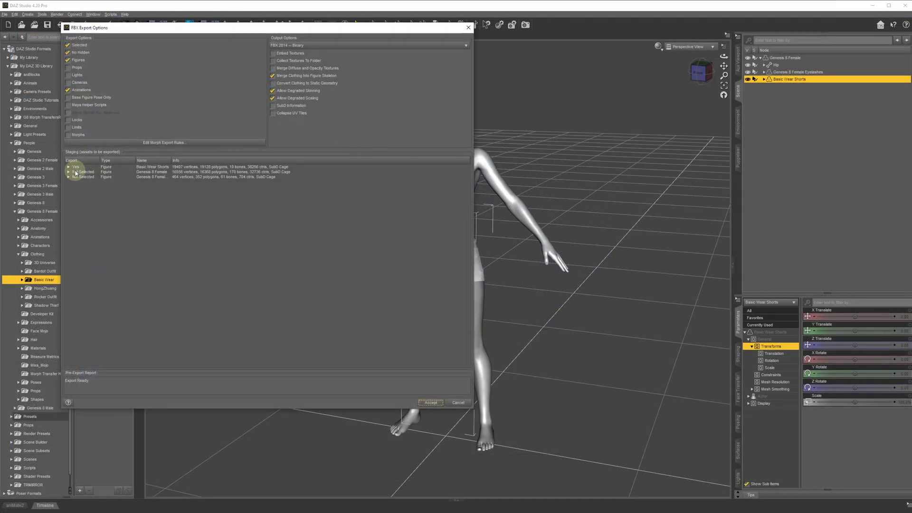
# Step: Accept the DAZ Studio FBX export of Basic Wear Shorts, and in Maya export the shorts mesh as OBJ, replacing ShortsB.obj
pyautogui.click(431, 403)
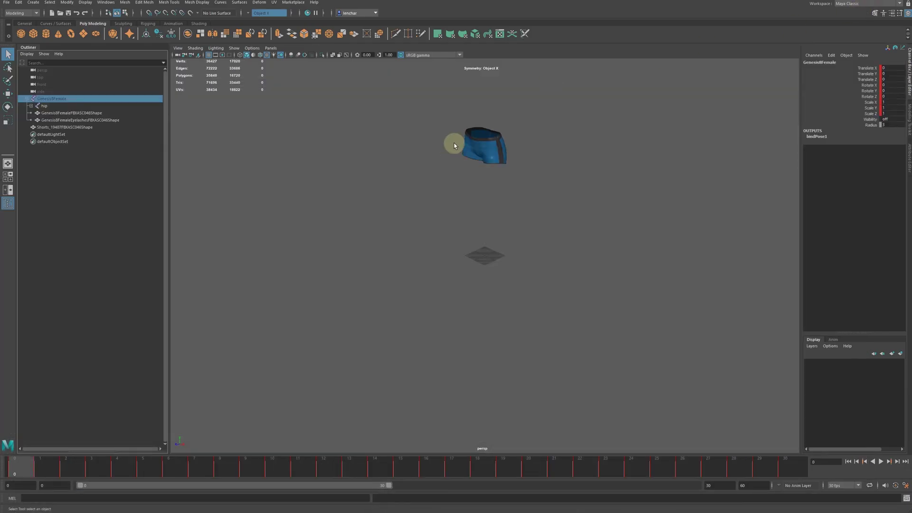
pyautogui.click(490, 152)
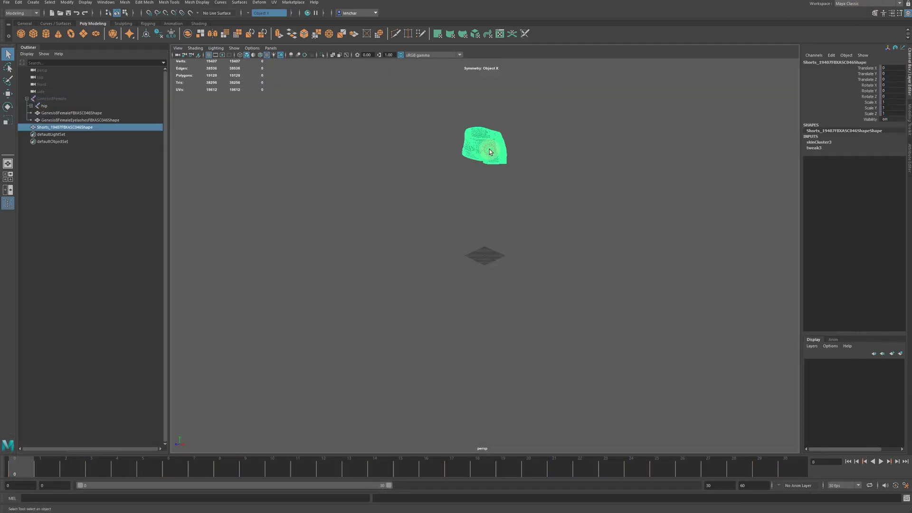
pyautogui.click(7, 3)
pyautogui.click(38, 87)
pyautogui.click(247, 101)
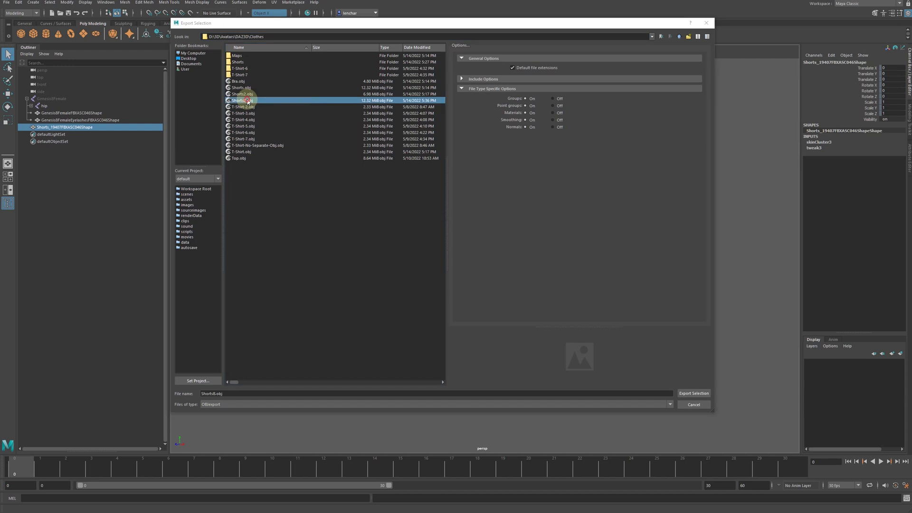
pyautogui.doubleClick(248, 101)
pyautogui.click(425, 227)
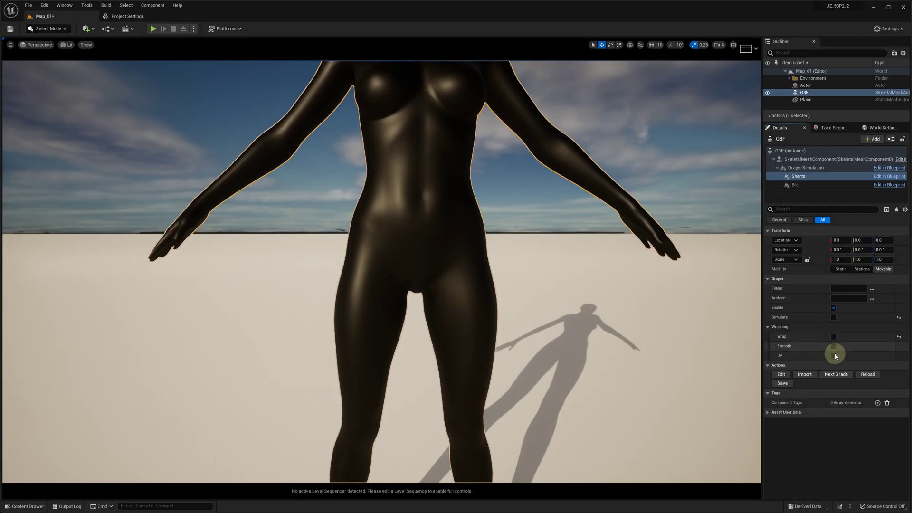
# Step: In Unreal, import ShortsB.obj into the Shorts garment with textures processing set to reference and unreferenced materials skipped
pyautogui.click(806, 374)
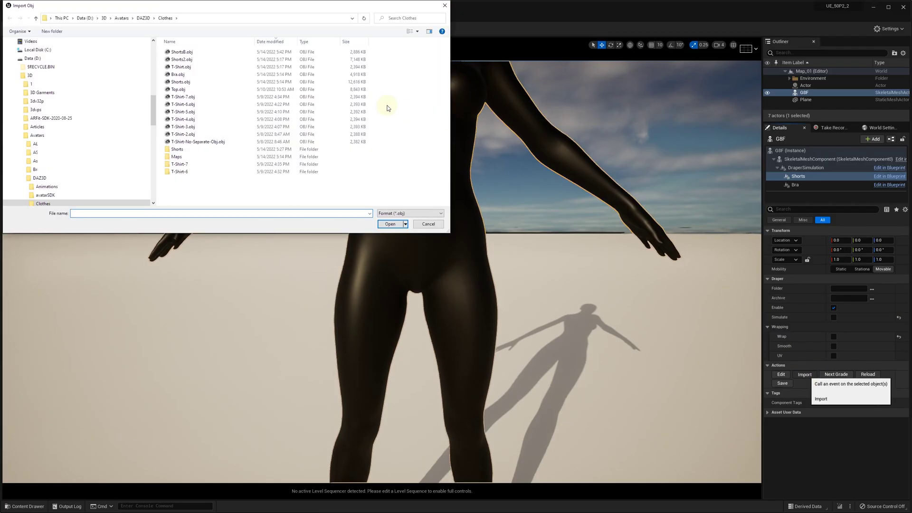
pyautogui.doubleClick(198, 51)
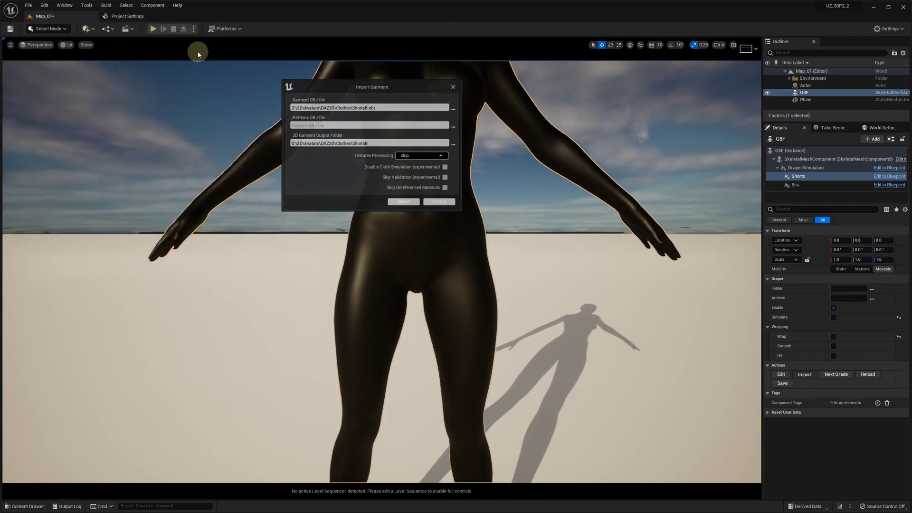
pyautogui.click(429, 157)
pyautogui.click(418, 167)
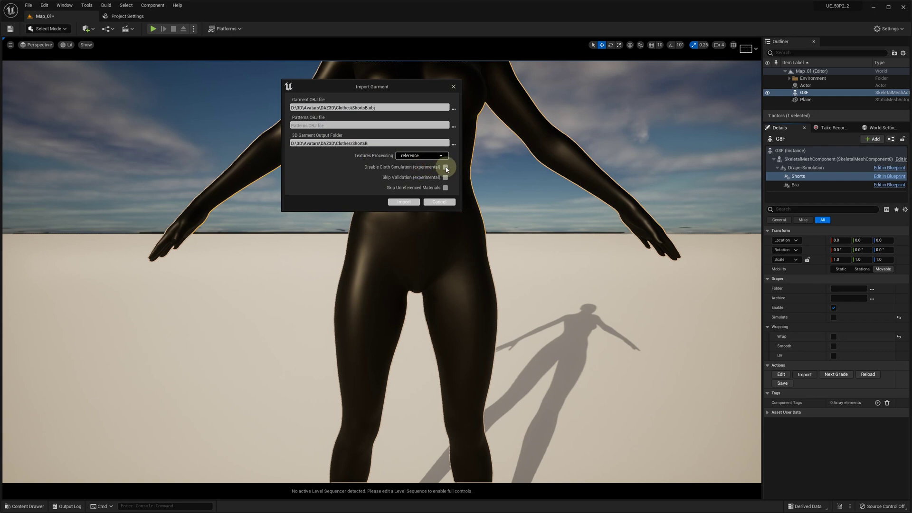
pyautogui.click(445, 188)
pyautogui.click(409, 203)
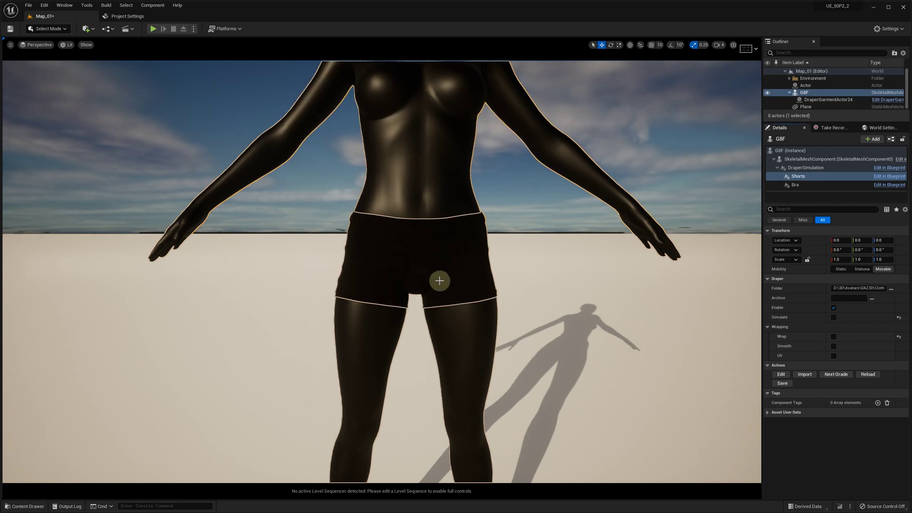
# Step: Open the Shorts garment for editing and load 05_BoyShorts_Base_Color.jpg as the base texture of its second material, ShapeSG1
pyautogui.click(781, 375)
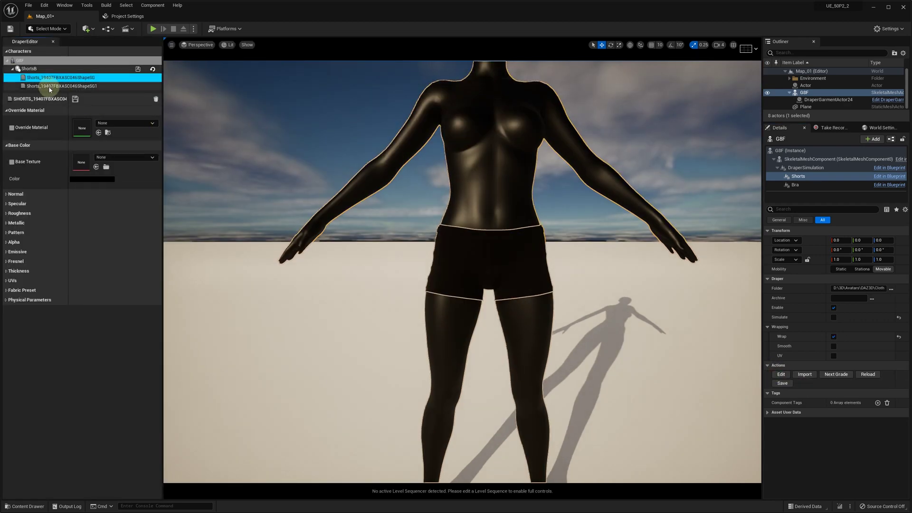
pyautogui.click(56, 86)
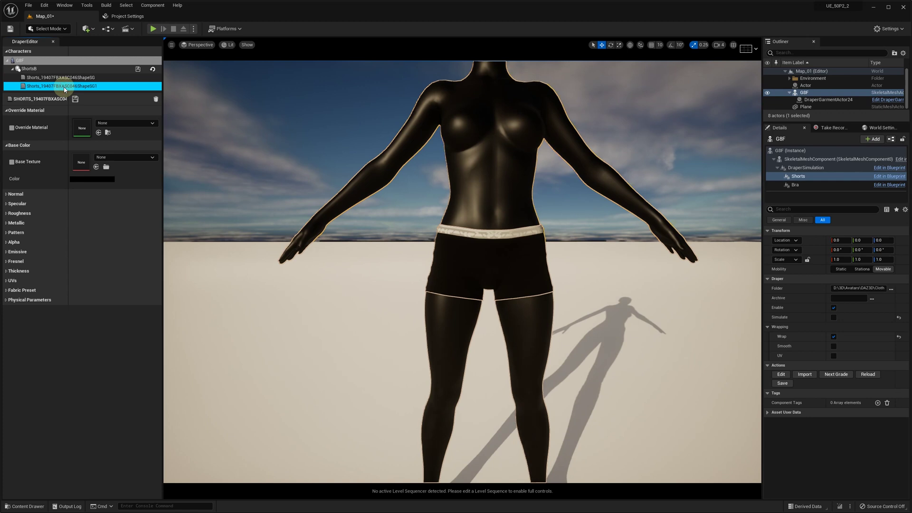
pyautogui.click(107, 168)
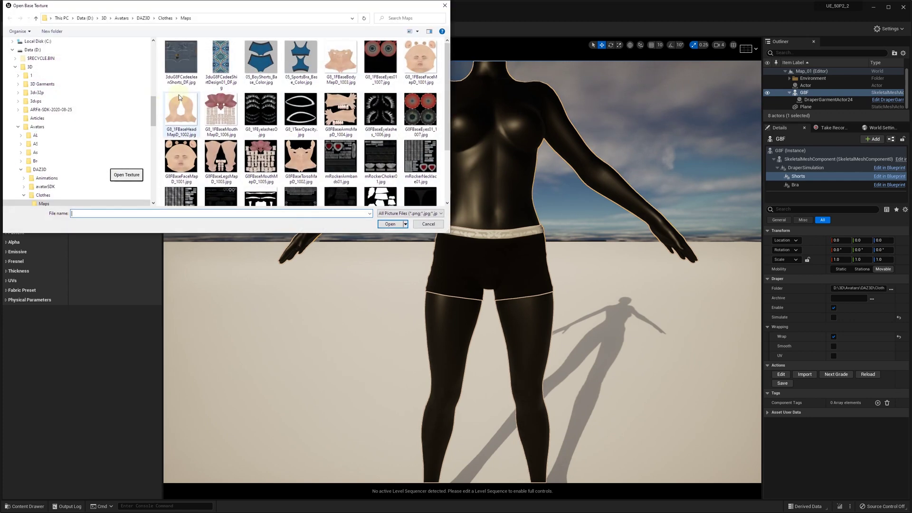
pyautogui.doubleClick(257, 68)
pyautogui.scroll(5, 257, 68)
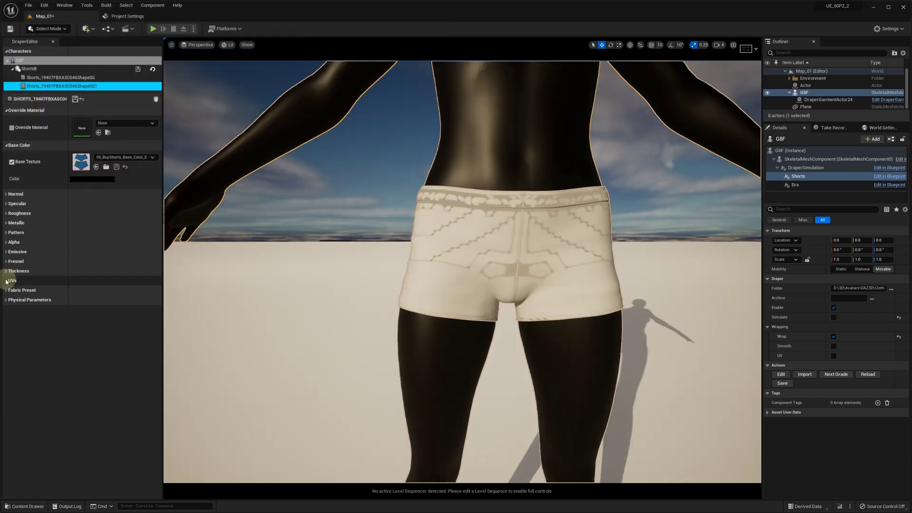
# Step: Set the width and height of the material's base texture transform to 1 mm
pyautogui.click(12, 280)
pyautogui.write('1')
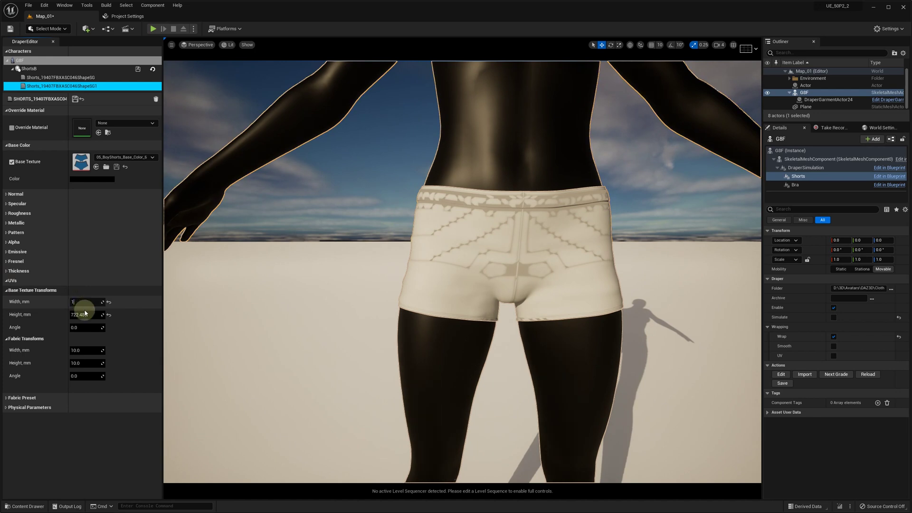
pyautogui.click(85, 314)
pyautogui.write('1')
# Step: Set the width and height of the material's fabric transform to 1 mm
pyautogui.click(82, 349)
pyautogui.write('1')
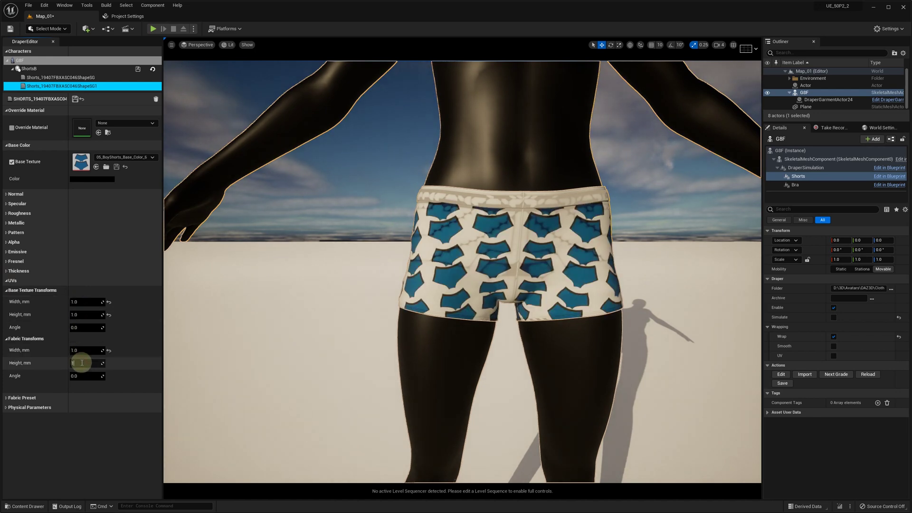
pyautogui.write('1')
pyautogui.click(82, 351)
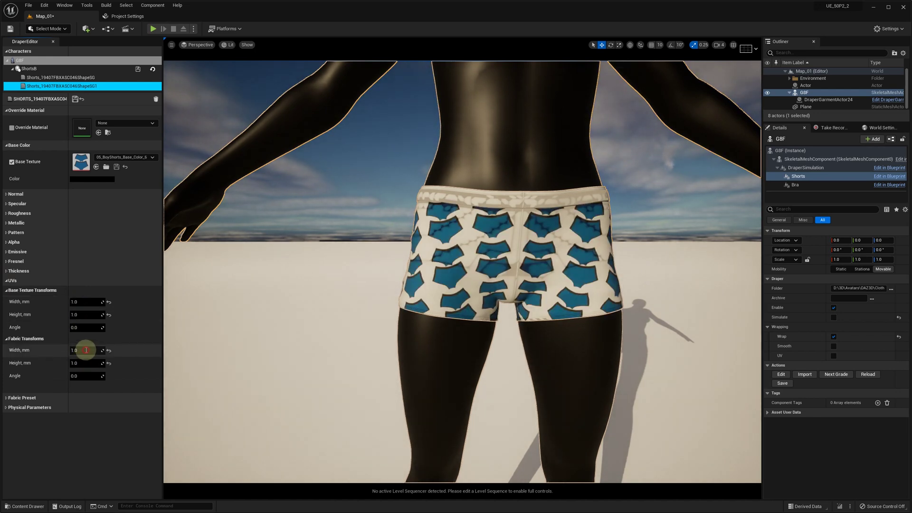
# Step: Set the width and height of the material's base texture transform to 10 mm
pyautogui.click(79, 302)
pyautogui.write('10')
pyautogui.press('Return')
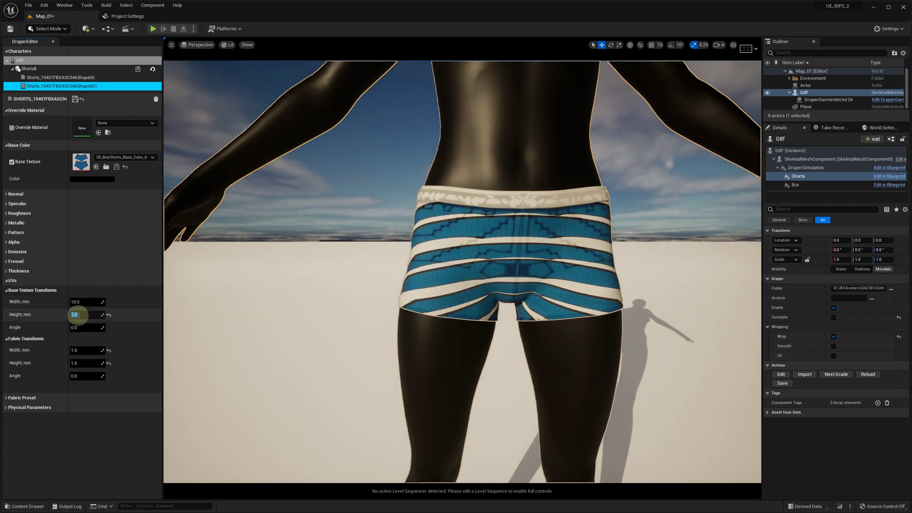
pyautogui.click(79, 315)
pyautogui.write('10')
pyautogui.press('Return')
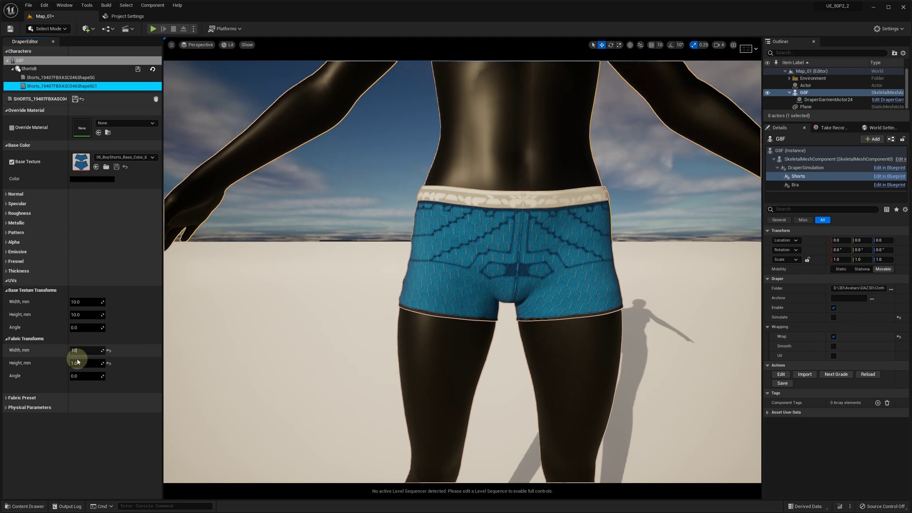
# Step: Set the width and height of the second material's fabric transform and the first material's base texture transform to 10 mm
pyautogui.click(75, 363)
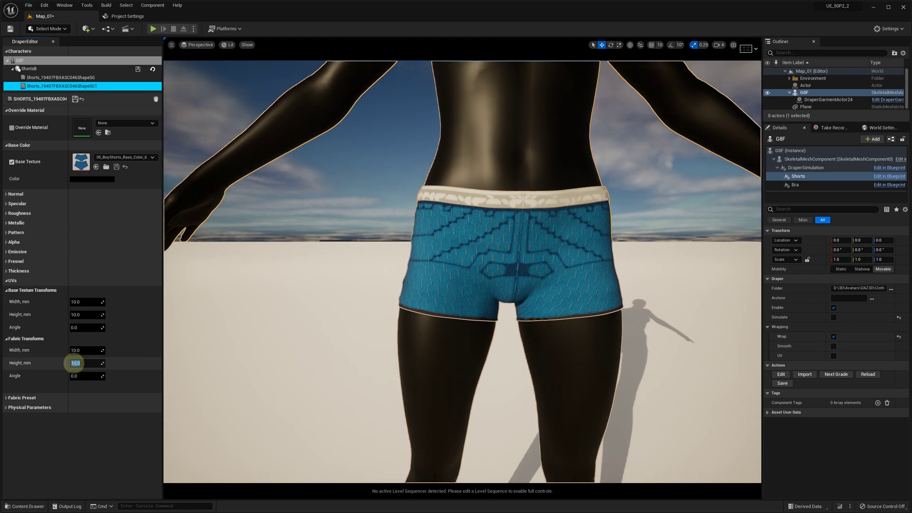
pyautogui.click(61, 78)
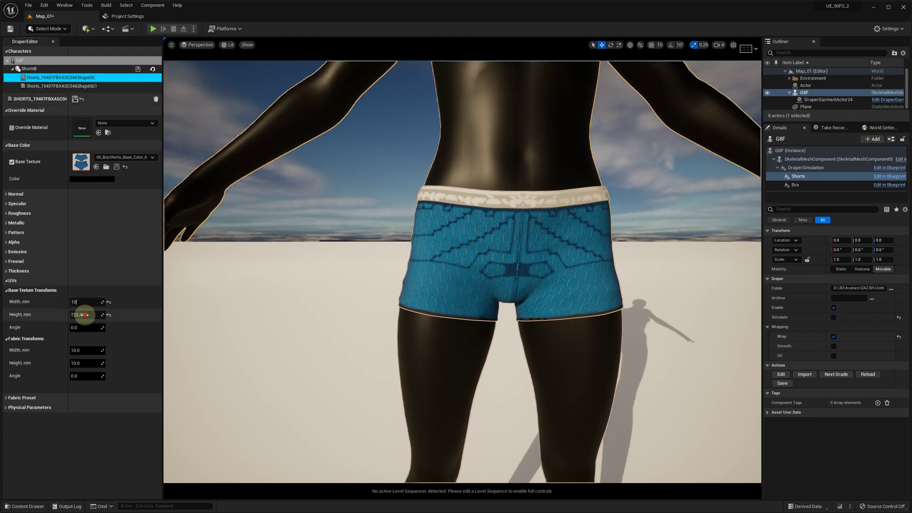
pyautogui.press('Return')
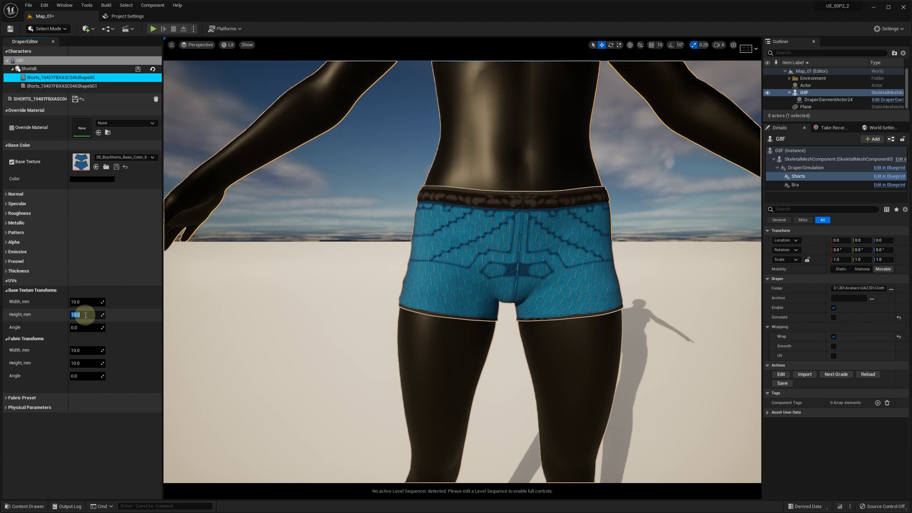
# Step: Save the changes to the first shorts material and reload the Shorts garment on the G8F character
pyautogui.click(75, 98)
pyautogui.click(866, 374)
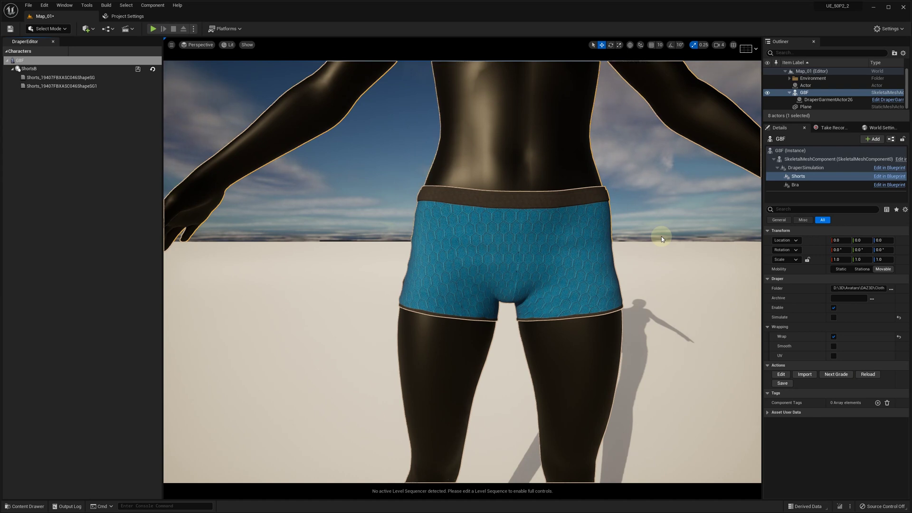
pyautogui.scroll(-5, 662, 235)
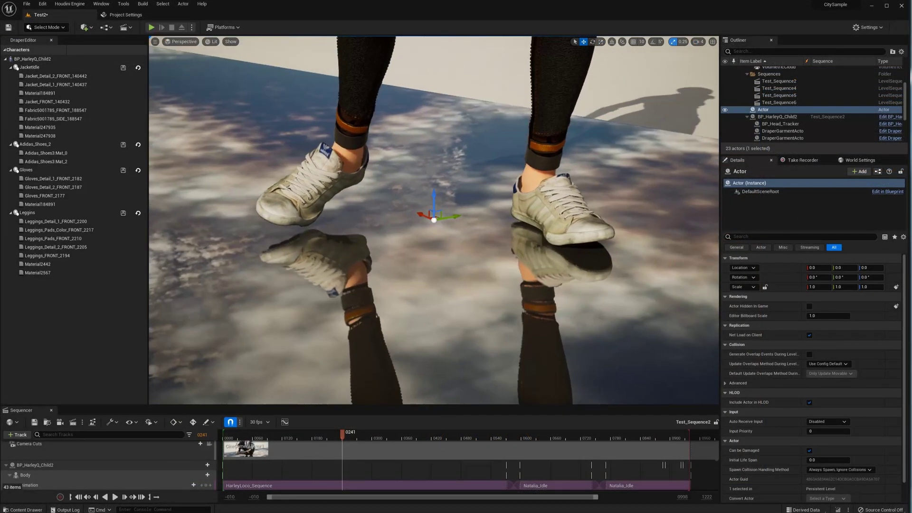
pyautogui.keyDown('alt'); pyautogui.moveTo(433, 285); pyautogui.dragTo(377, 282); pyautogui.keyUp('alt')
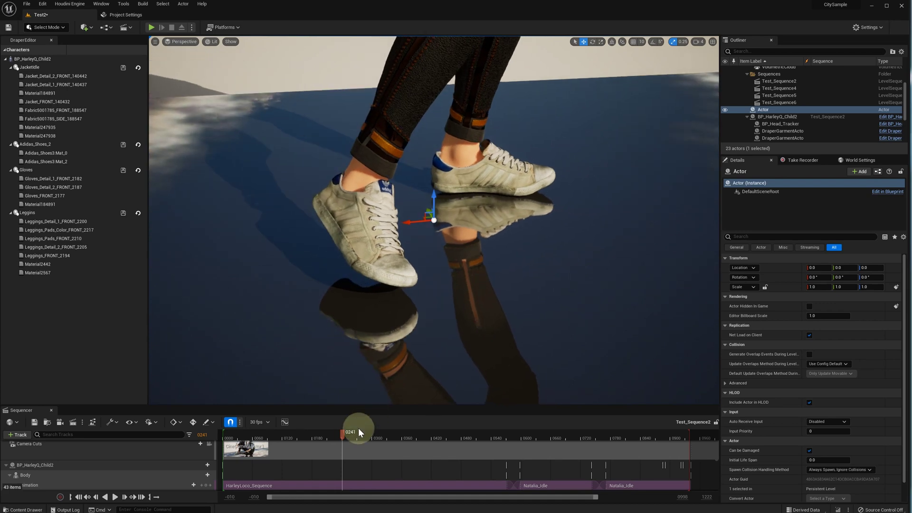